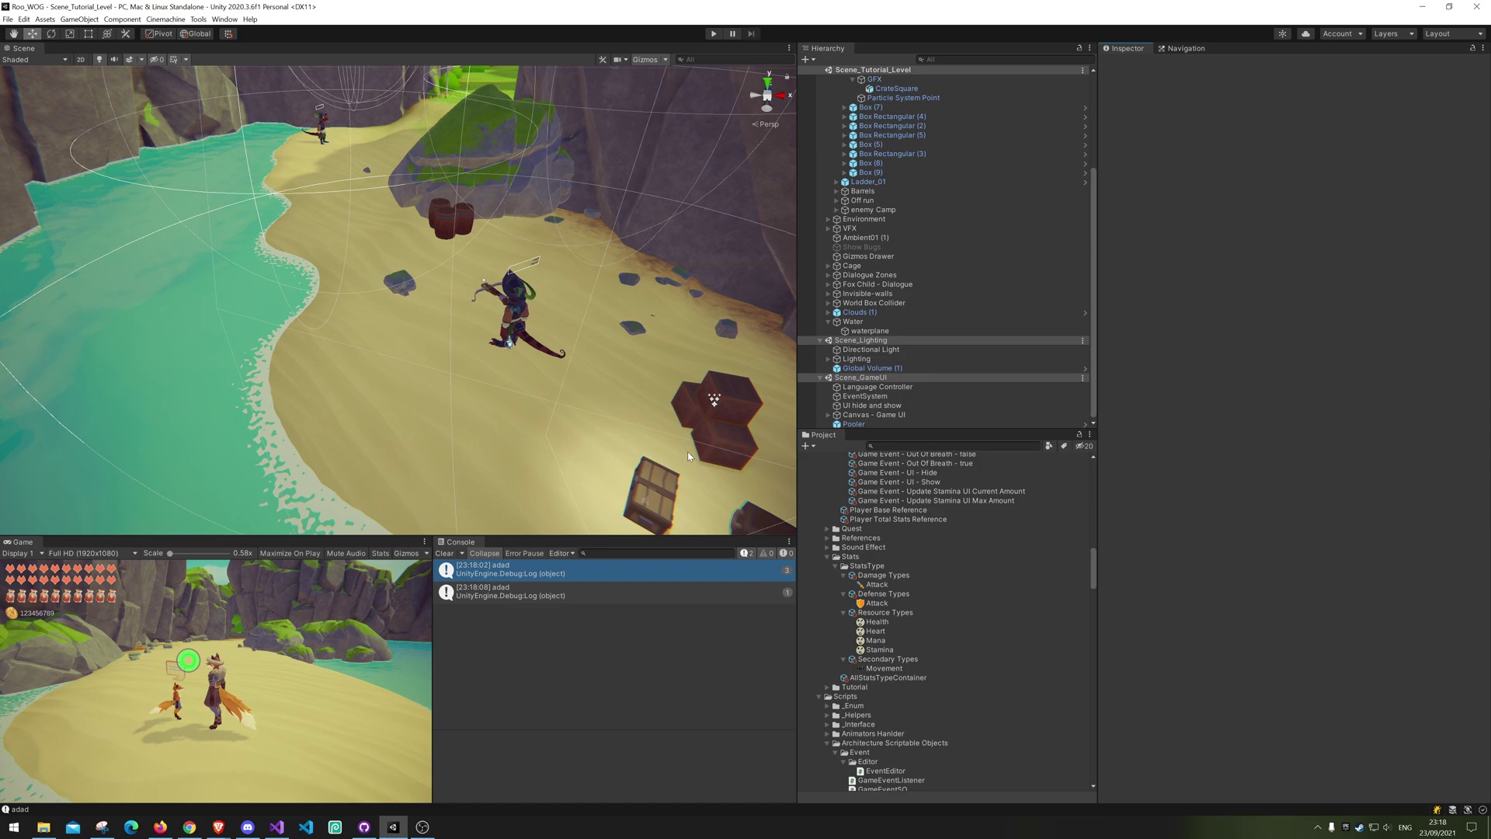
Step: Orbit the Scene view to a level view of the cliffs
{"action": "right_click_drag", "start_coordinate": [417, 262], "coordinate": [579, 290]}
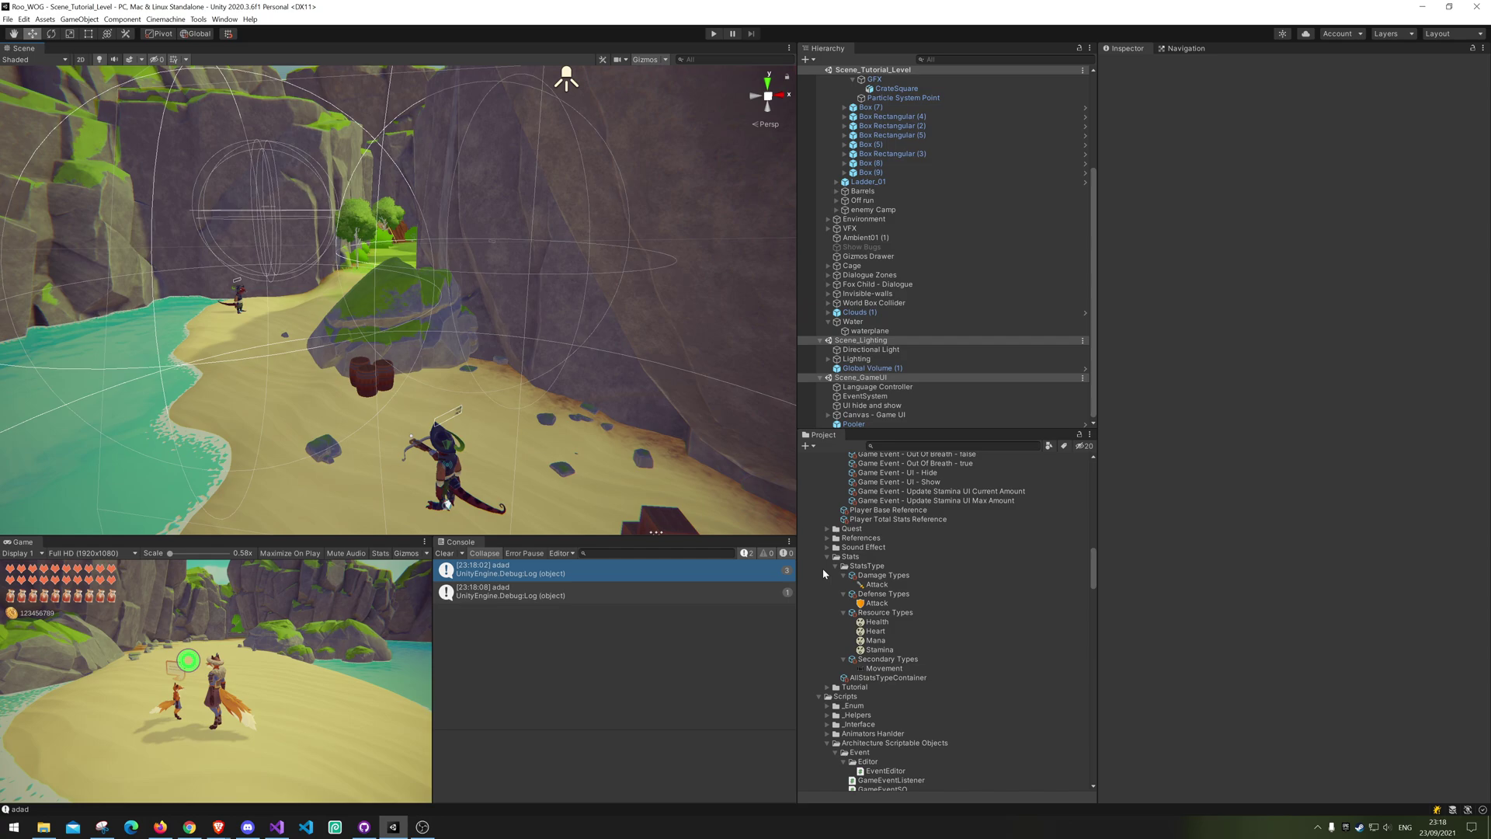
Step: Add new Fire and Water damage types to the Damage Types container
{"action": "left_click", "coordinate": [963, 576]}
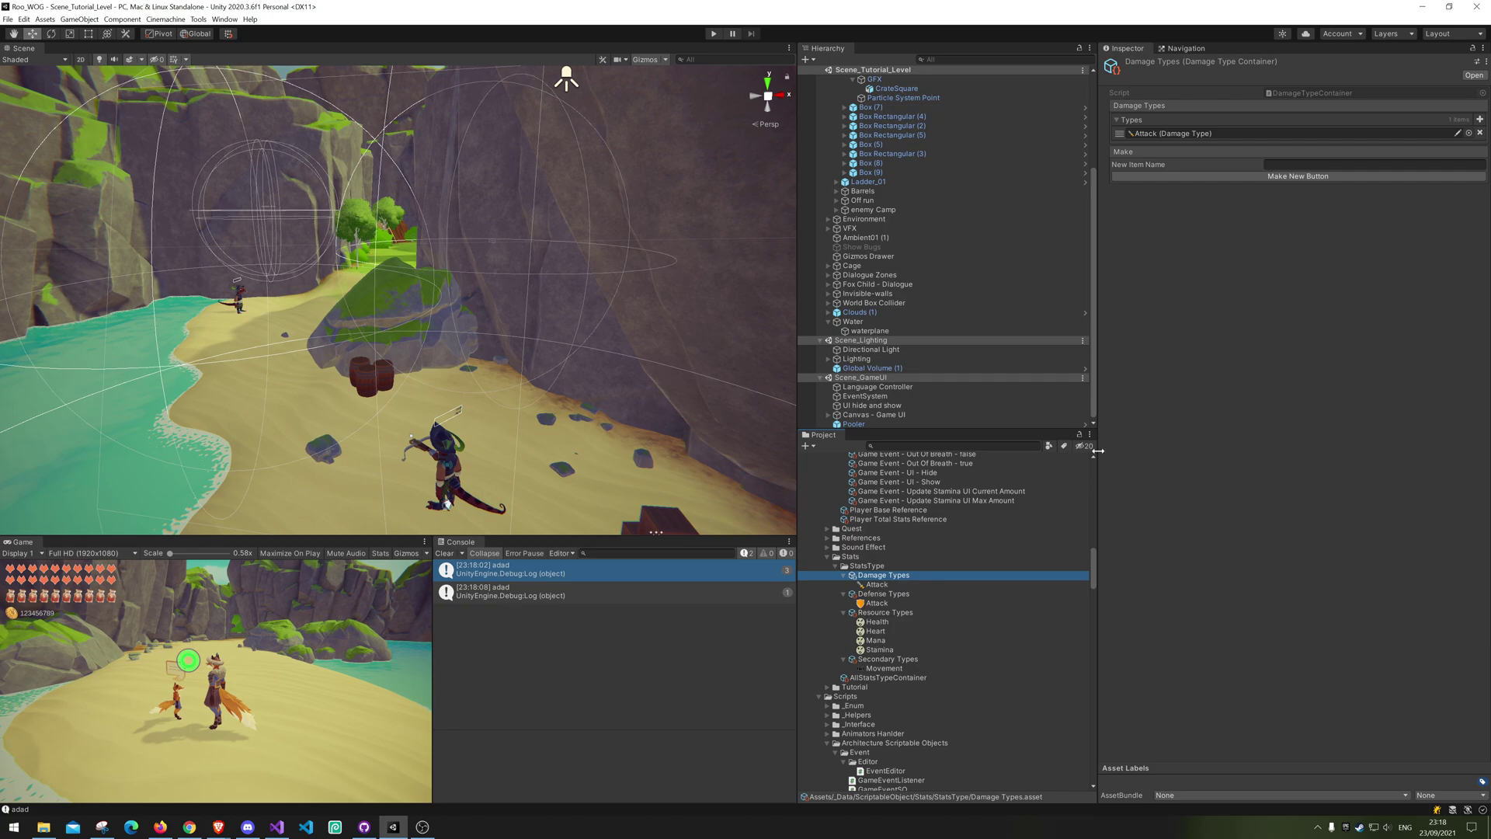
{"action": "left_click", "coordinate": [1320, 165]}
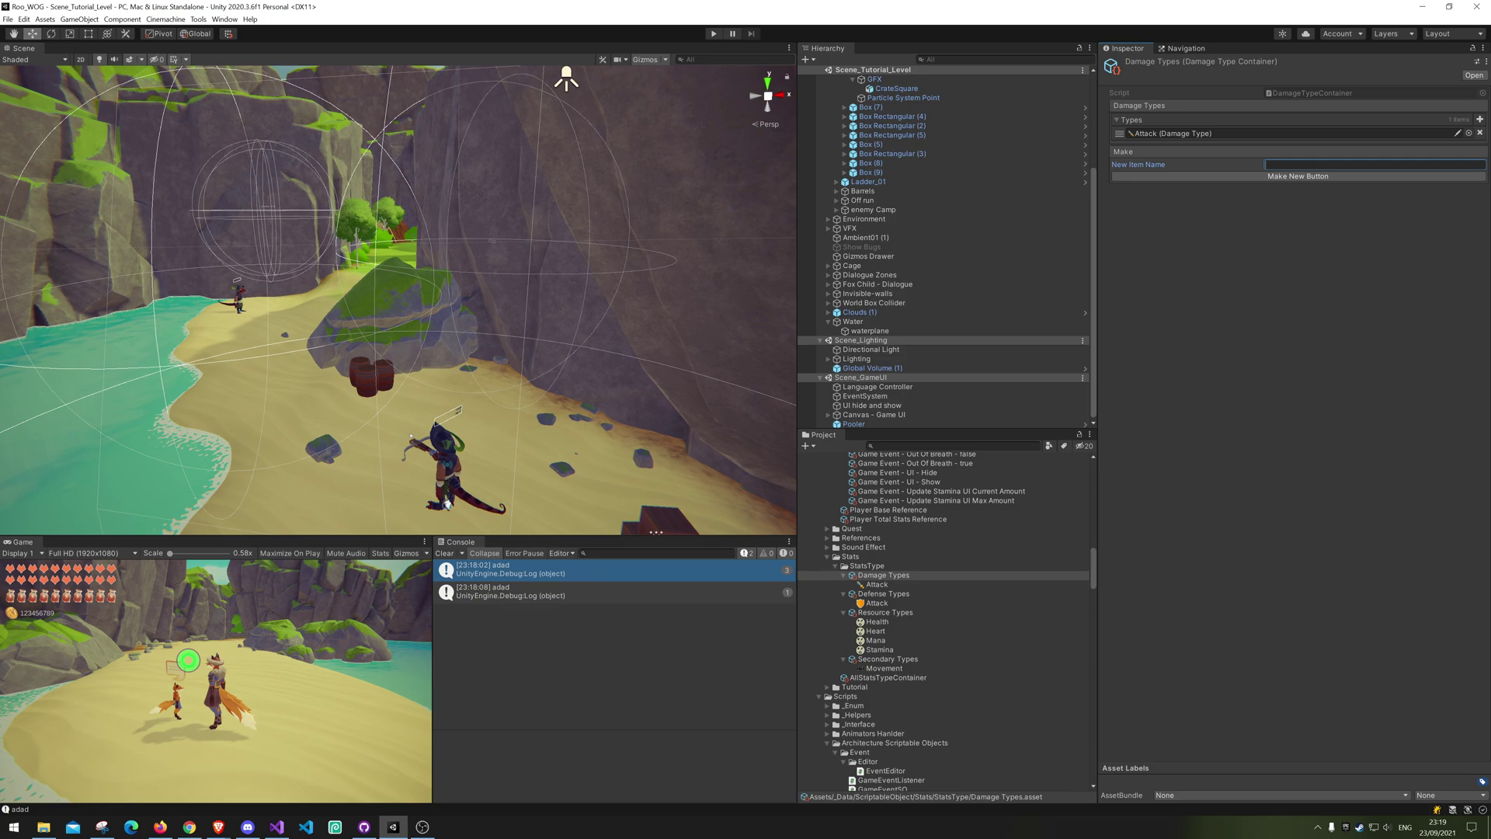
{"action": "type", "text": "Fire"}
{"action": "left_click", "coordinate": [1297, 176]}
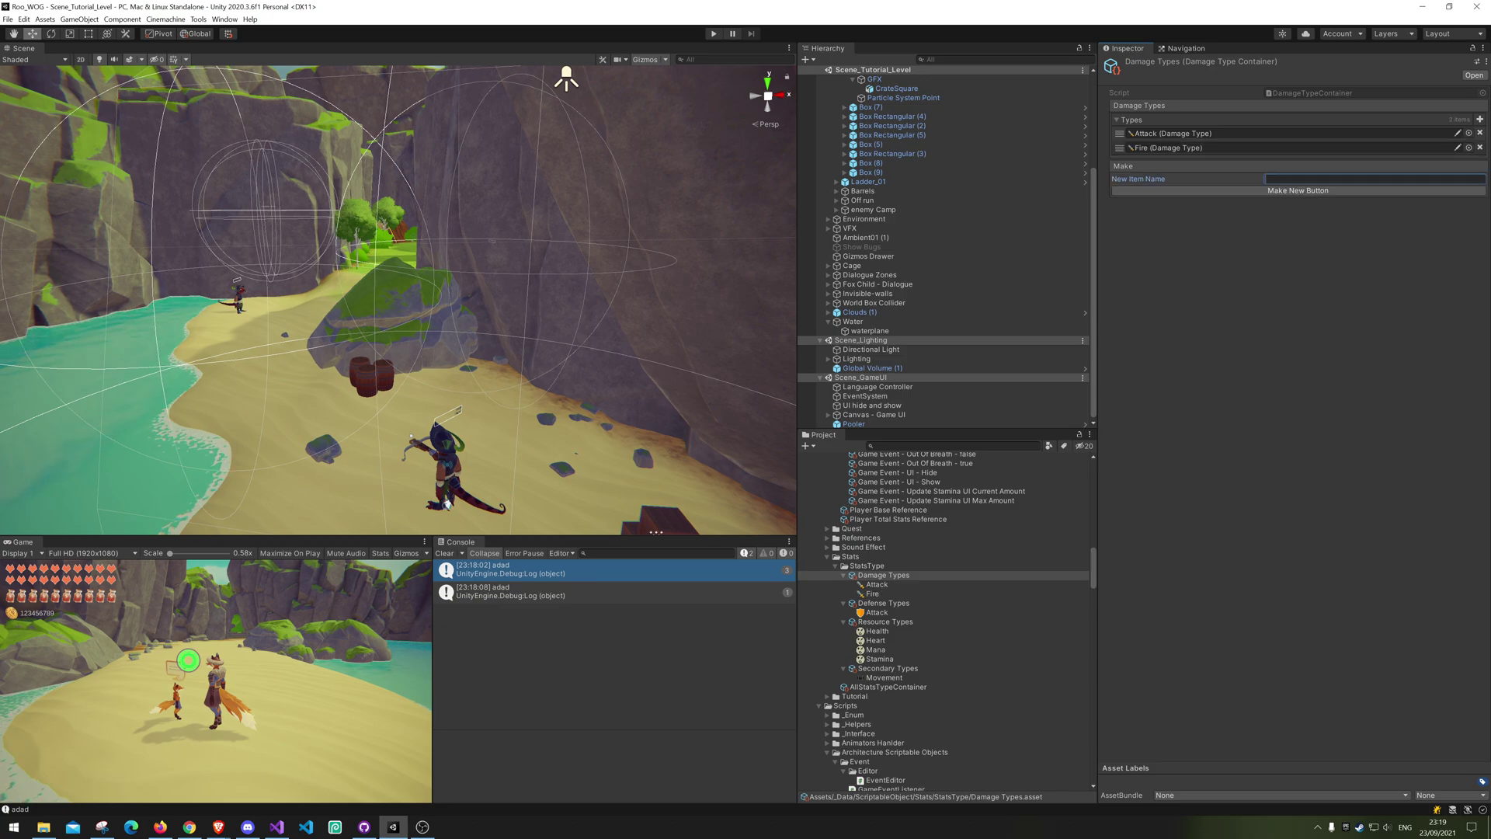
{"action": "type", "text": "Water"}
{"action": "left_click", "coordinate": [1297, 190]}
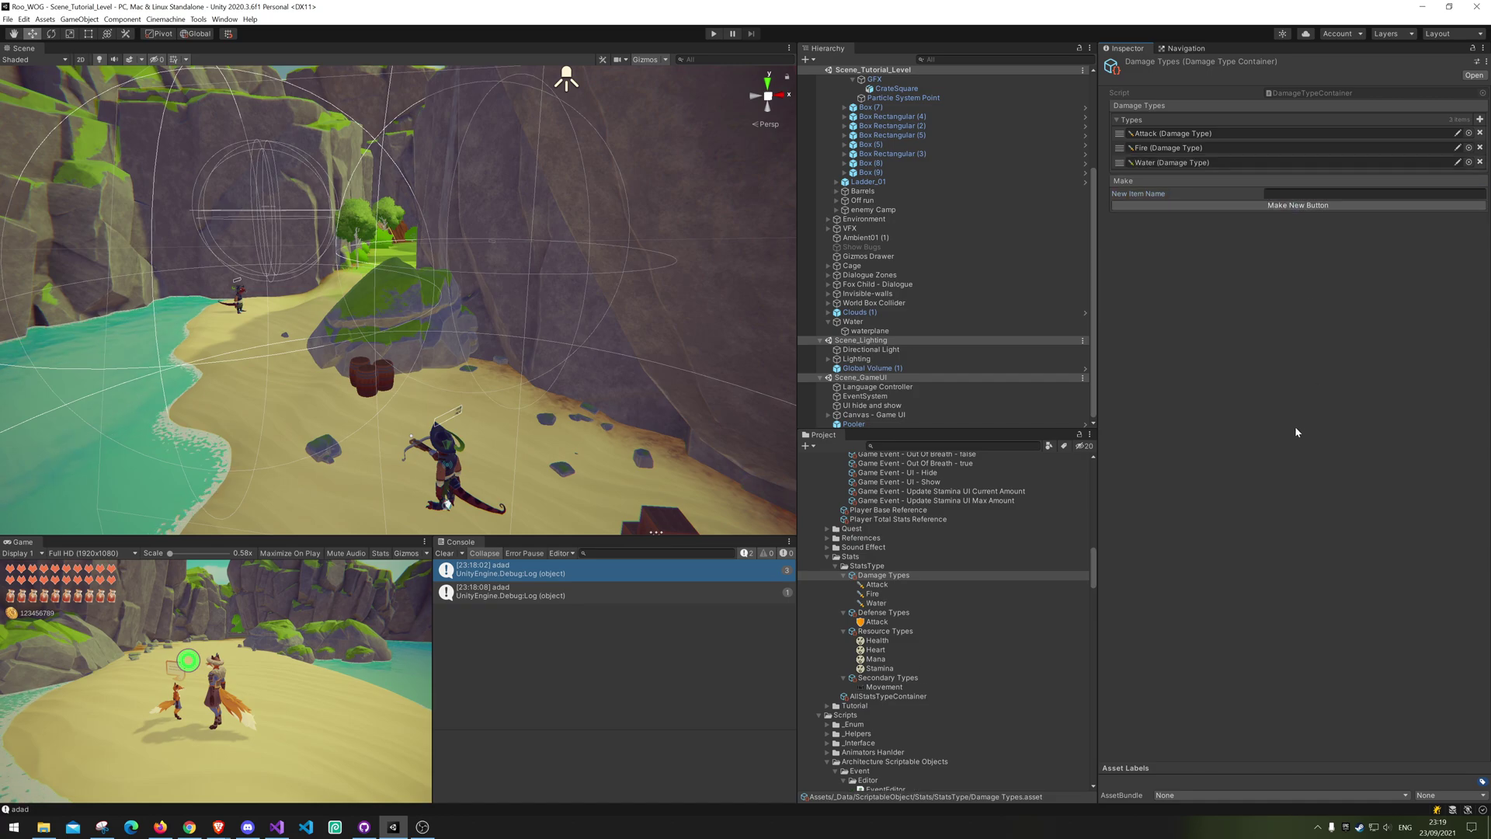
Step: Give the Fire damage type the Damage Fire Icon sprite
{"action": "left_click", "coordinate": [873, 594]}
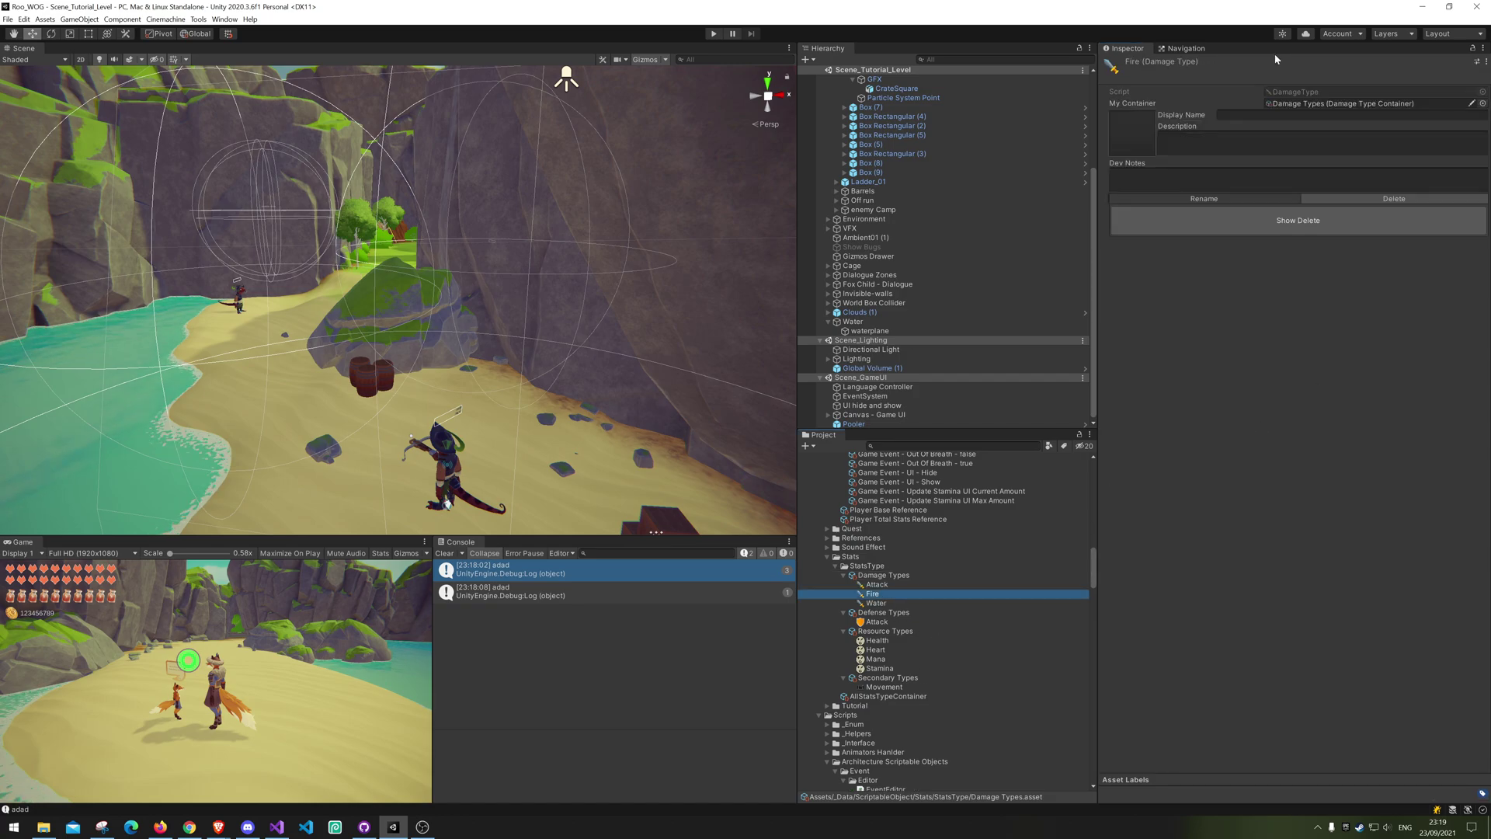
{"action": "left_click", "coordinate": [1137, 148]}
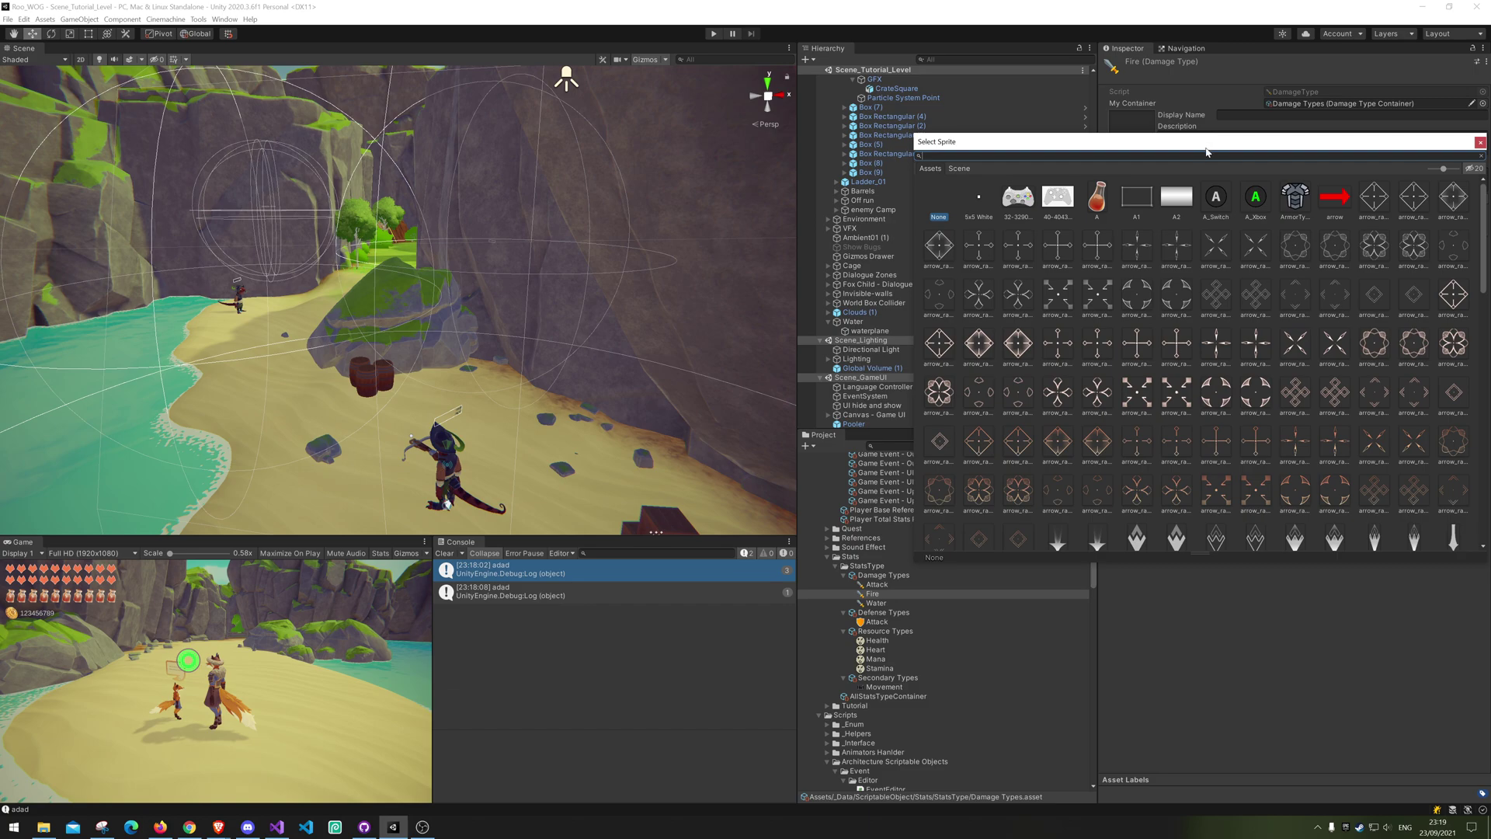
{"action": "type", "text": "fire"}
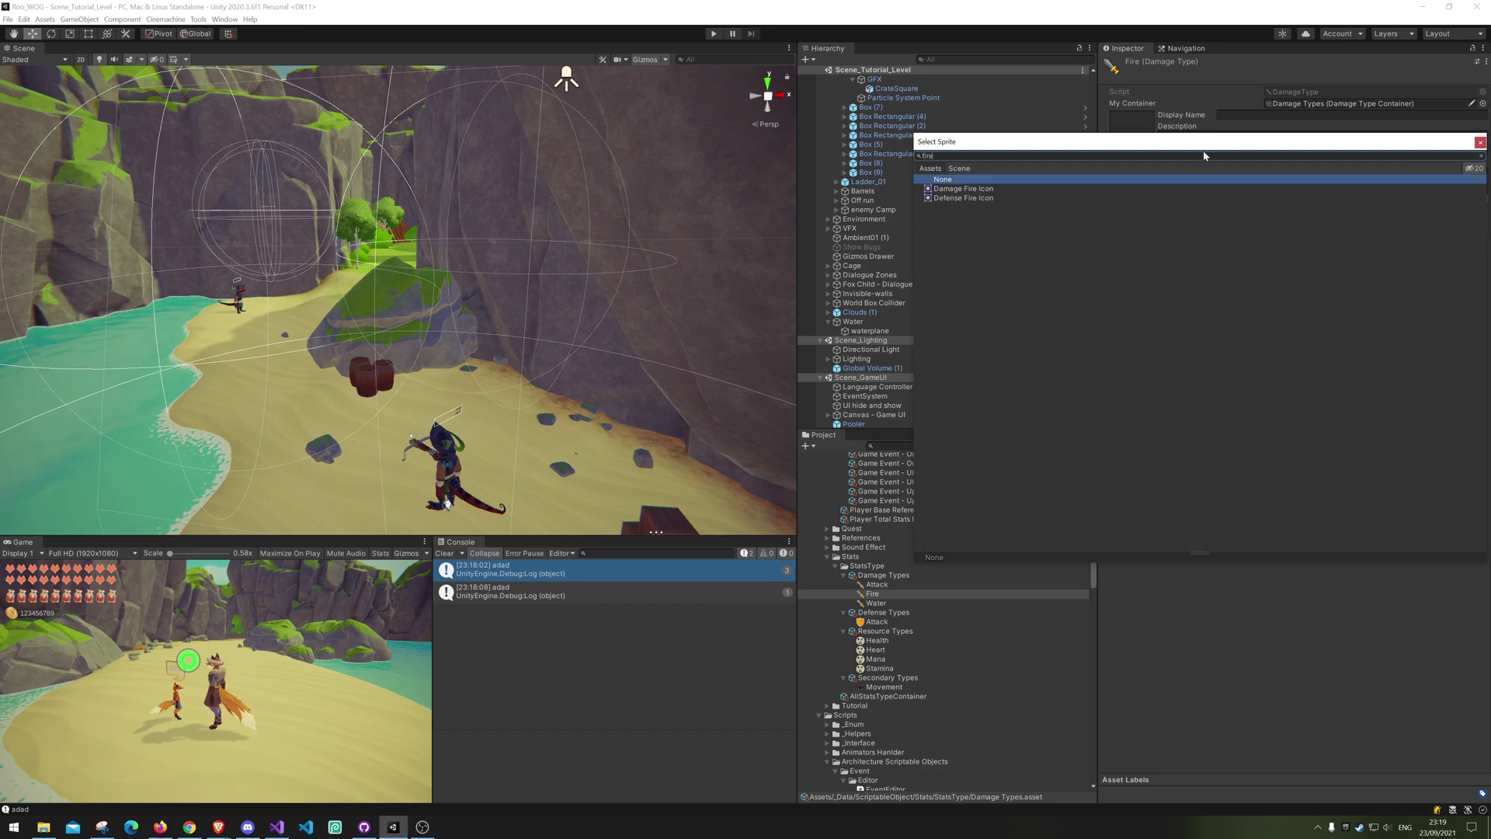
{"action": "double_click", "coordinate": [982, 190]}
Step: Set Fire's display name to 'Fire damge' and show its rename options
{"action": "left_click", "coordinate": [1242, 116]}
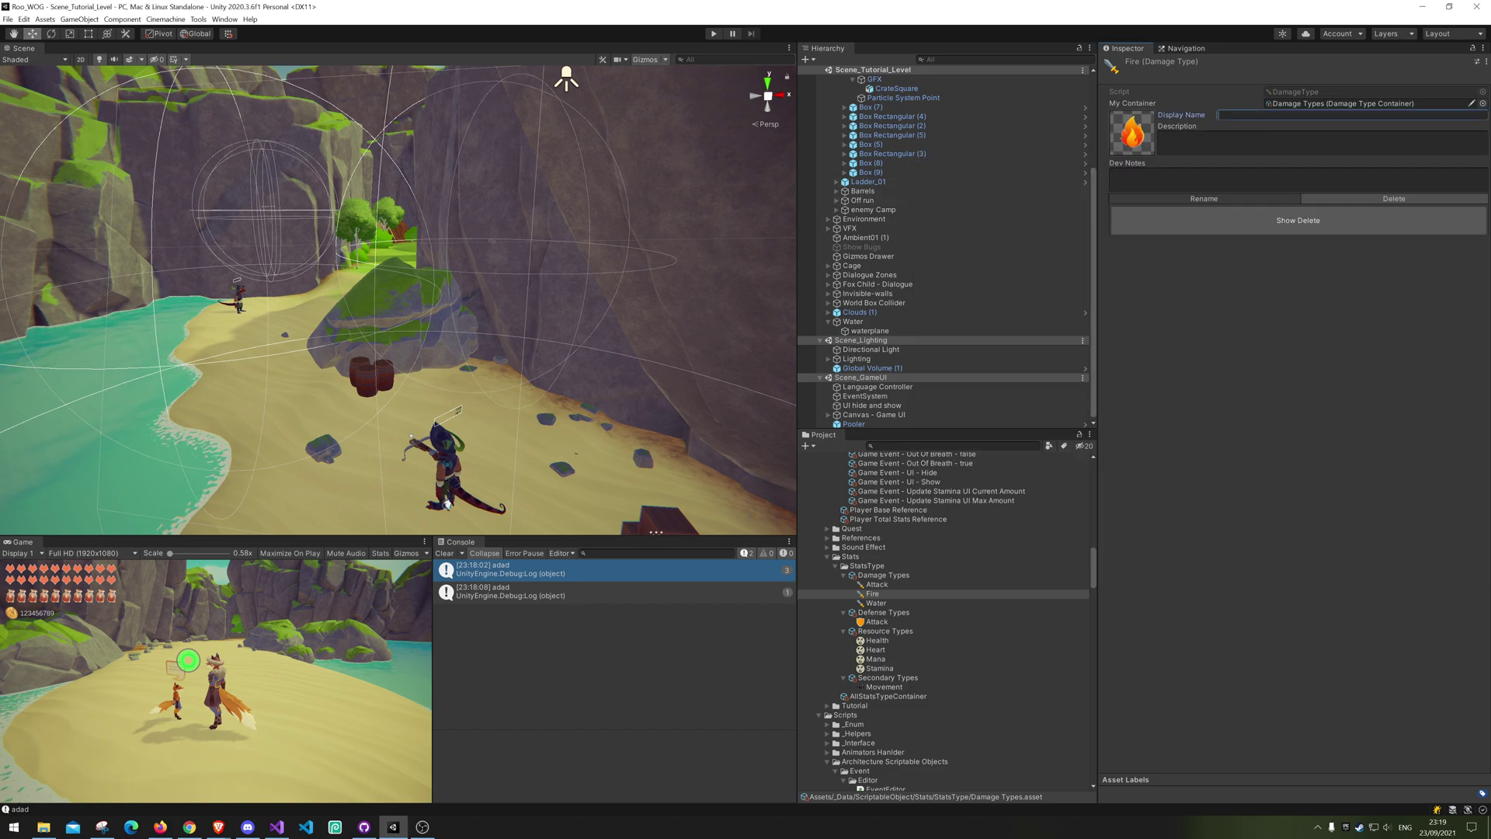
{"action": "type", "text": "Fire damge"}
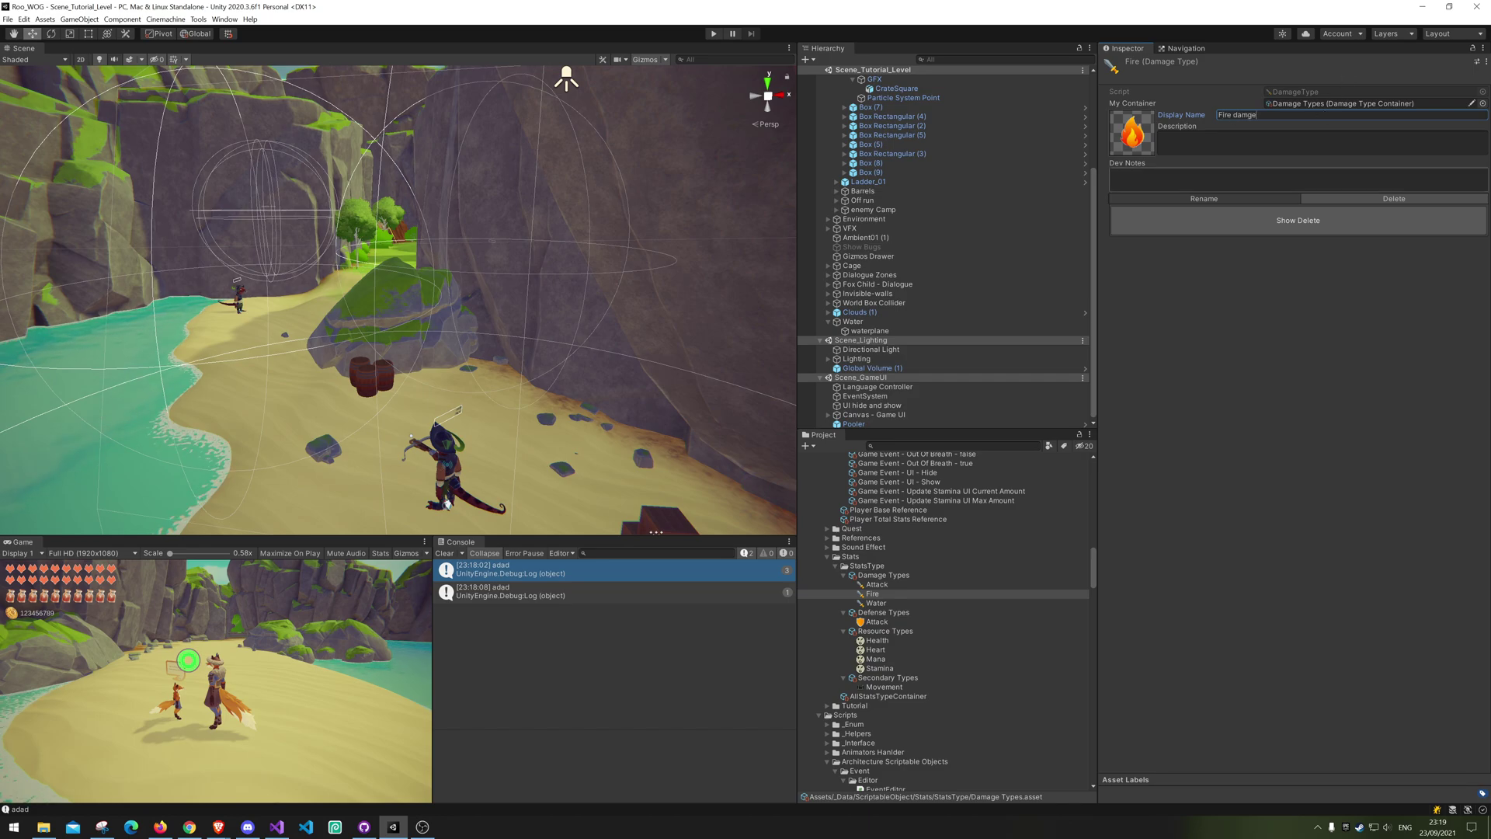
{"action": "key", "text": "Tab"}
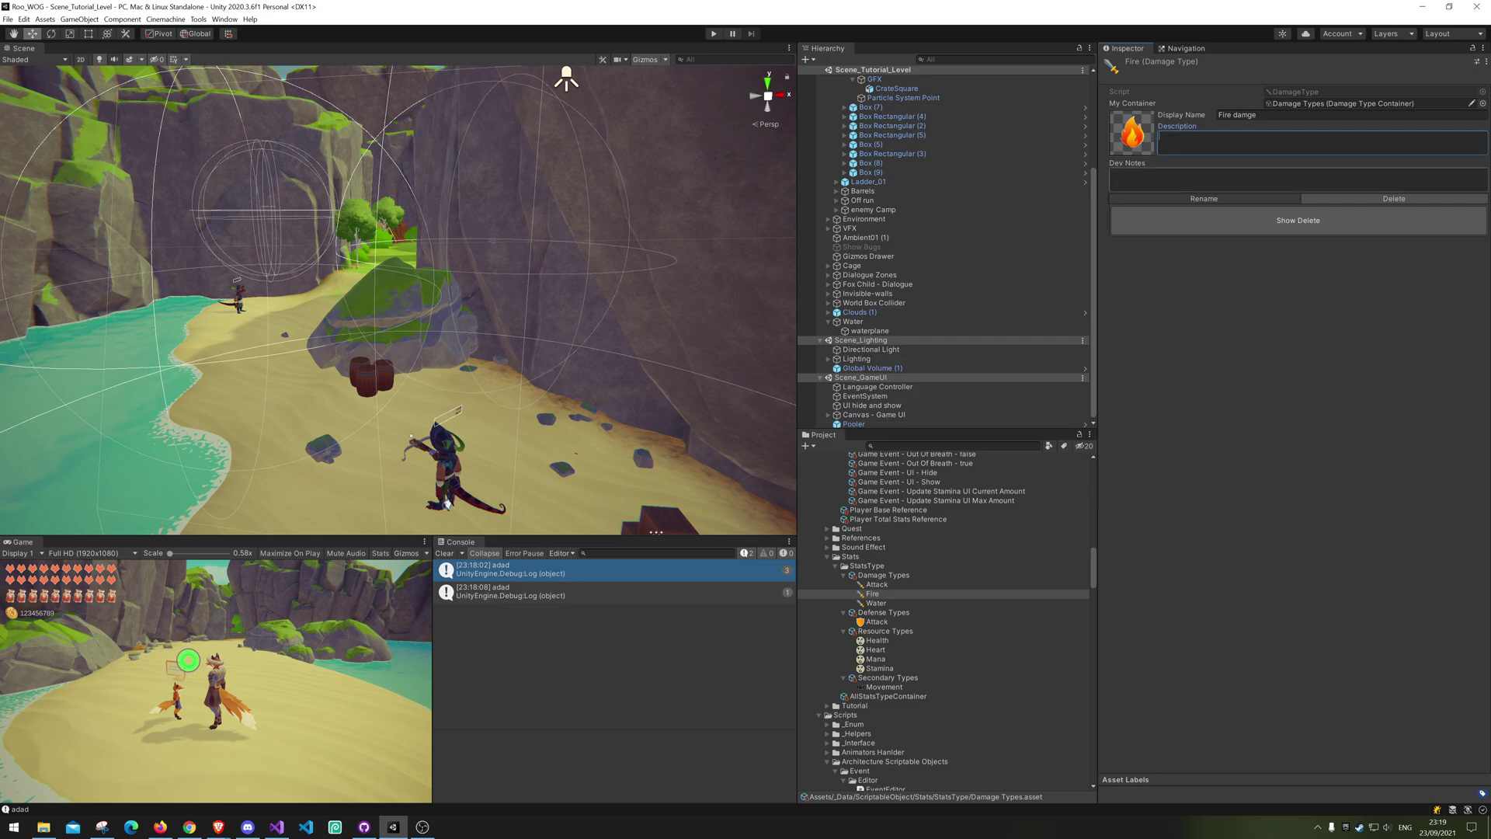
{"action": "left_click", "coordinate": [1197, 199]}
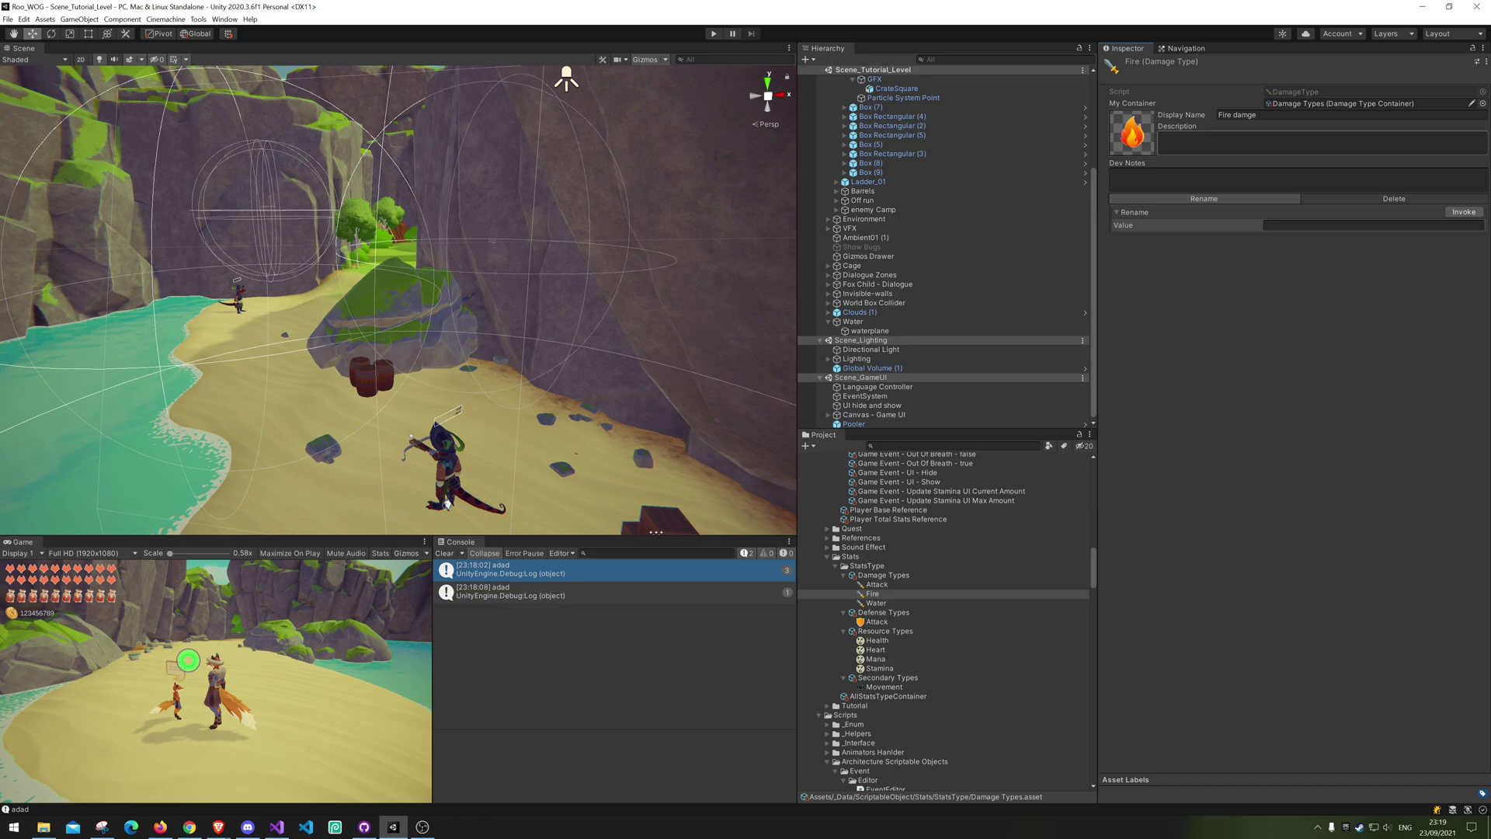
Step: Create a new Magic defense type in the Defense Types container
{"action": "left_click", "coordinate": [877, 612]}
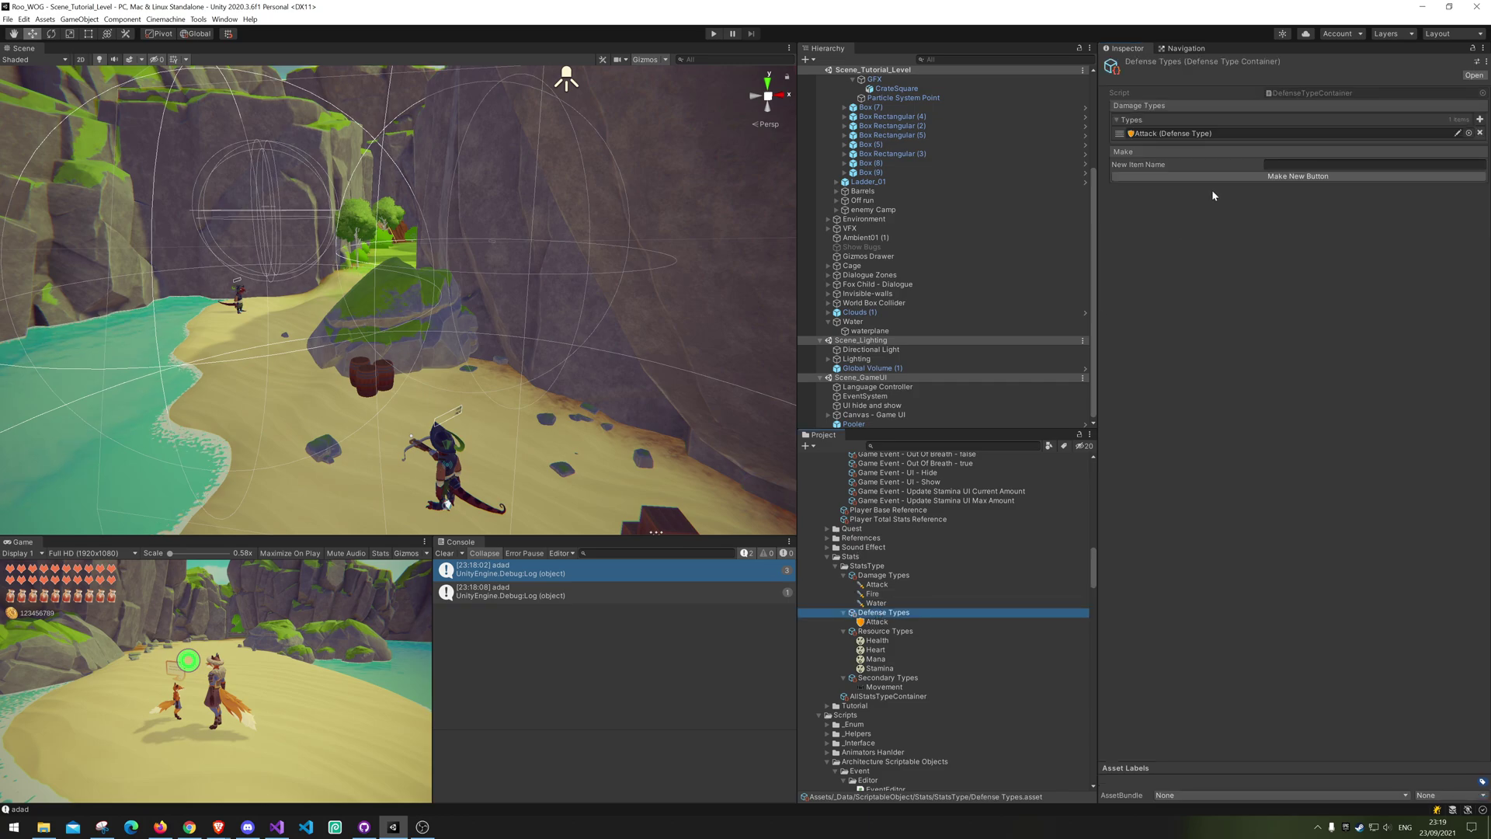
{"action": "left_click", "coordinate": [1320, 165]}
{"action": "type", "text": "Magic"}
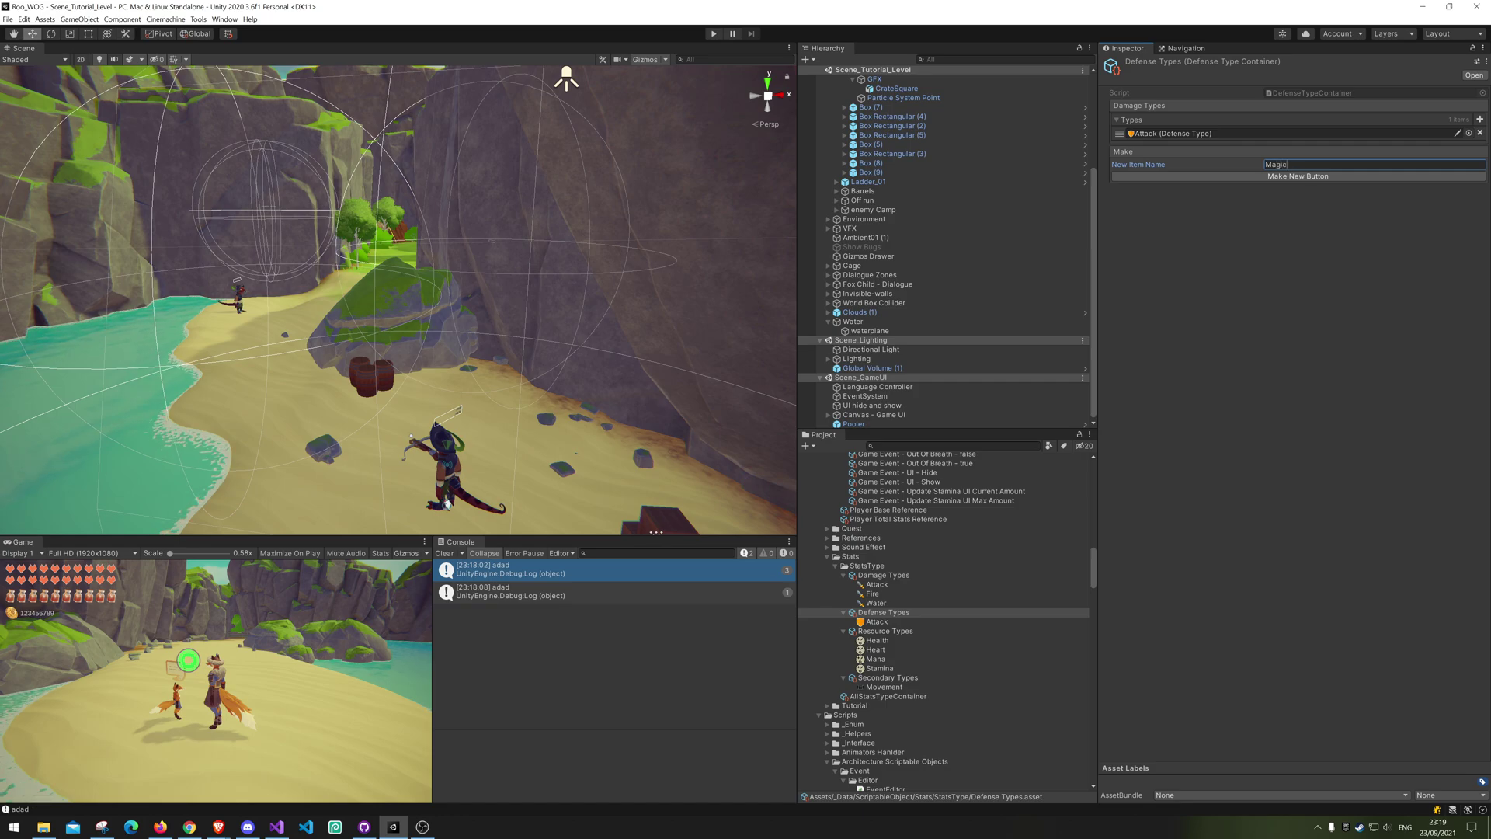
{"action": "left_click", "coordinate": [1298, 176]}
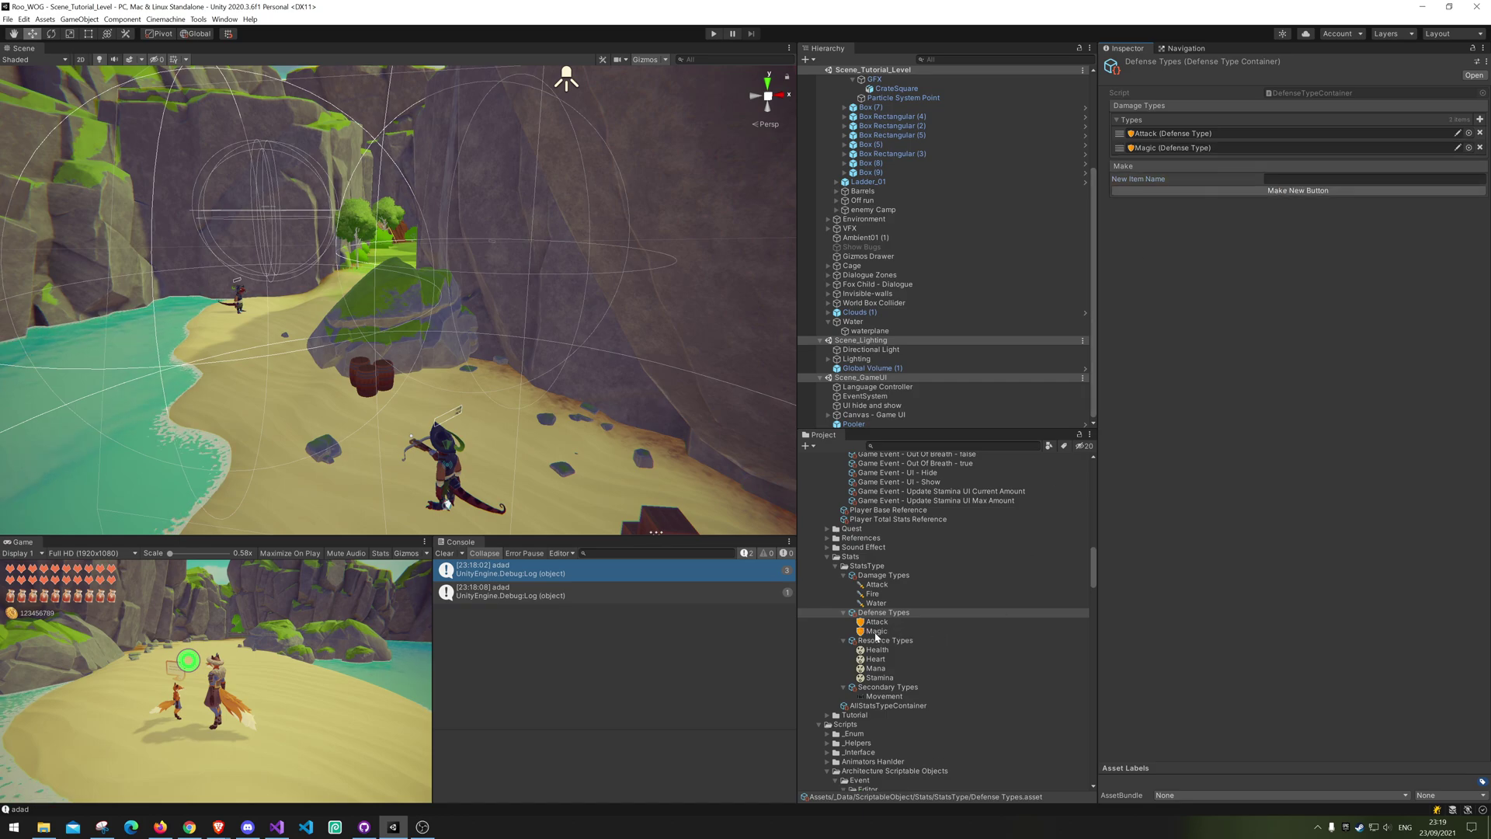
Step: Add Fire and Water to Magic's unique damage types list
{"action": "left_click", "coordinate": [878, 631]}
{"action": "left_click", "coordinate": [1209, 204]}
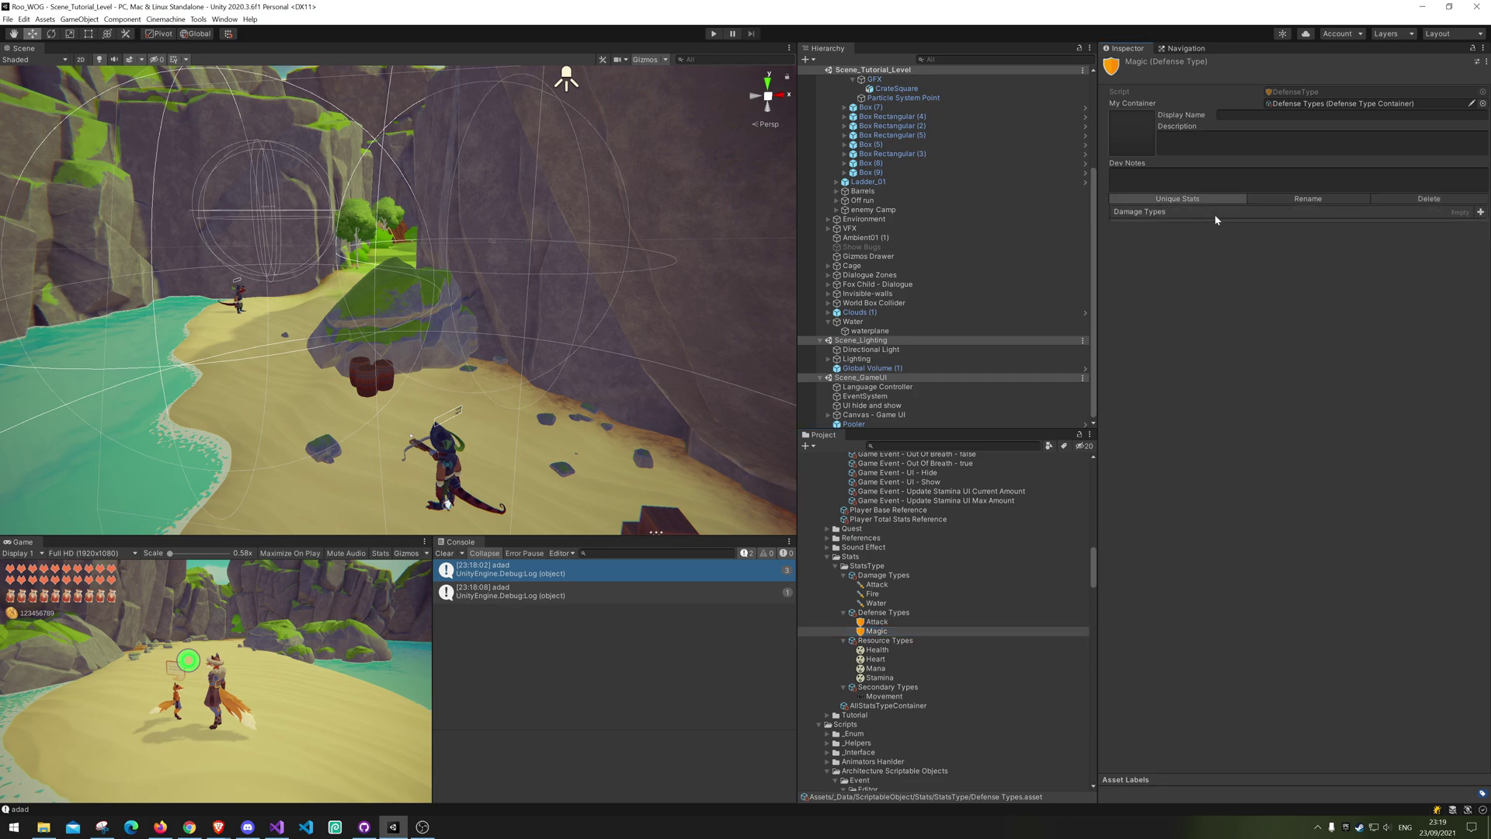
{"action": "left_click", "coordinate": [1481, 214]}
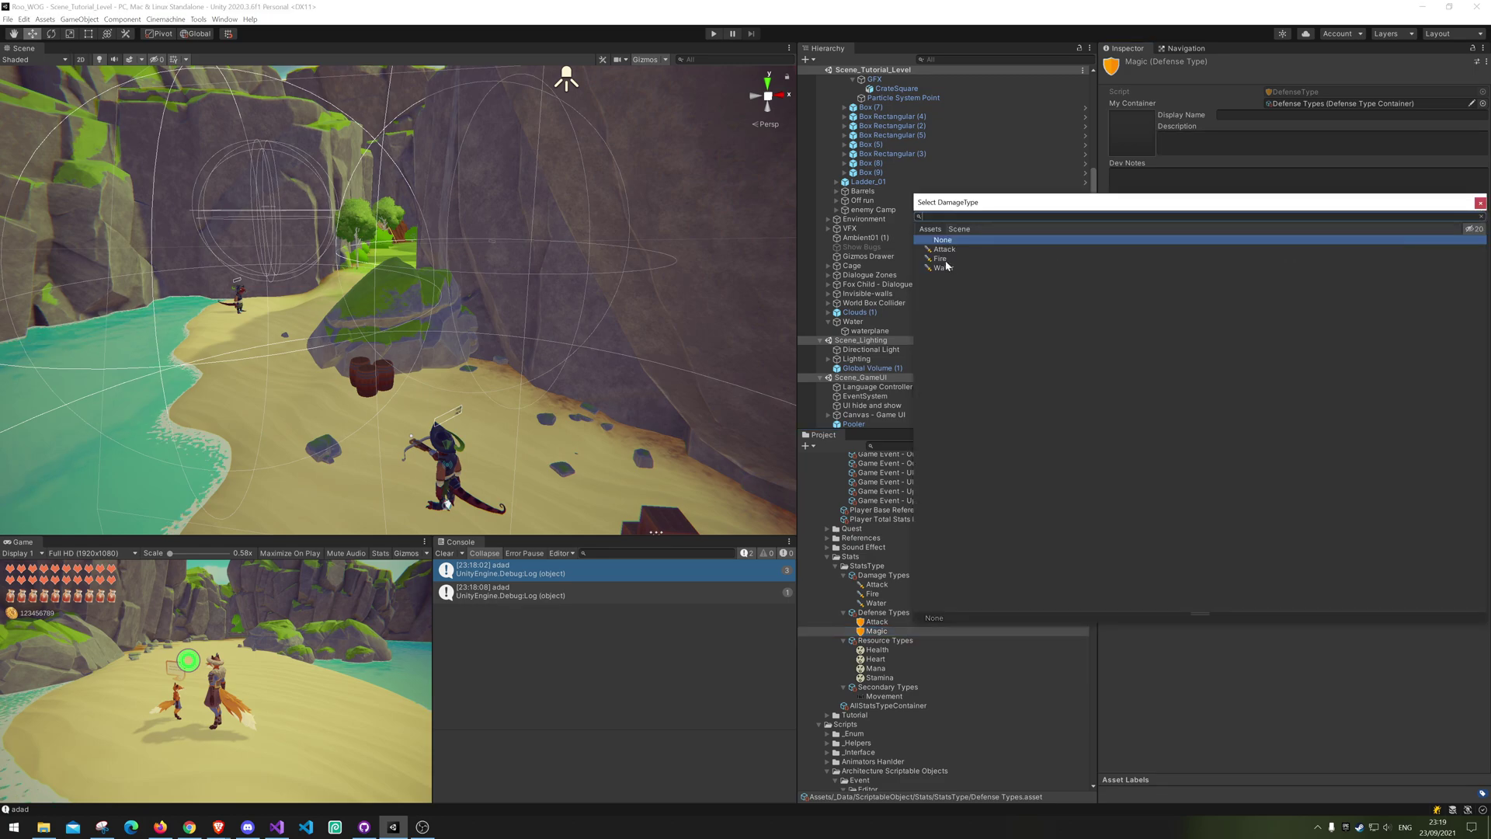
{"action": "left_click", "coordinate": [1480, 203]}
{"action": "left_click", "coordinate": [1479, 216]}
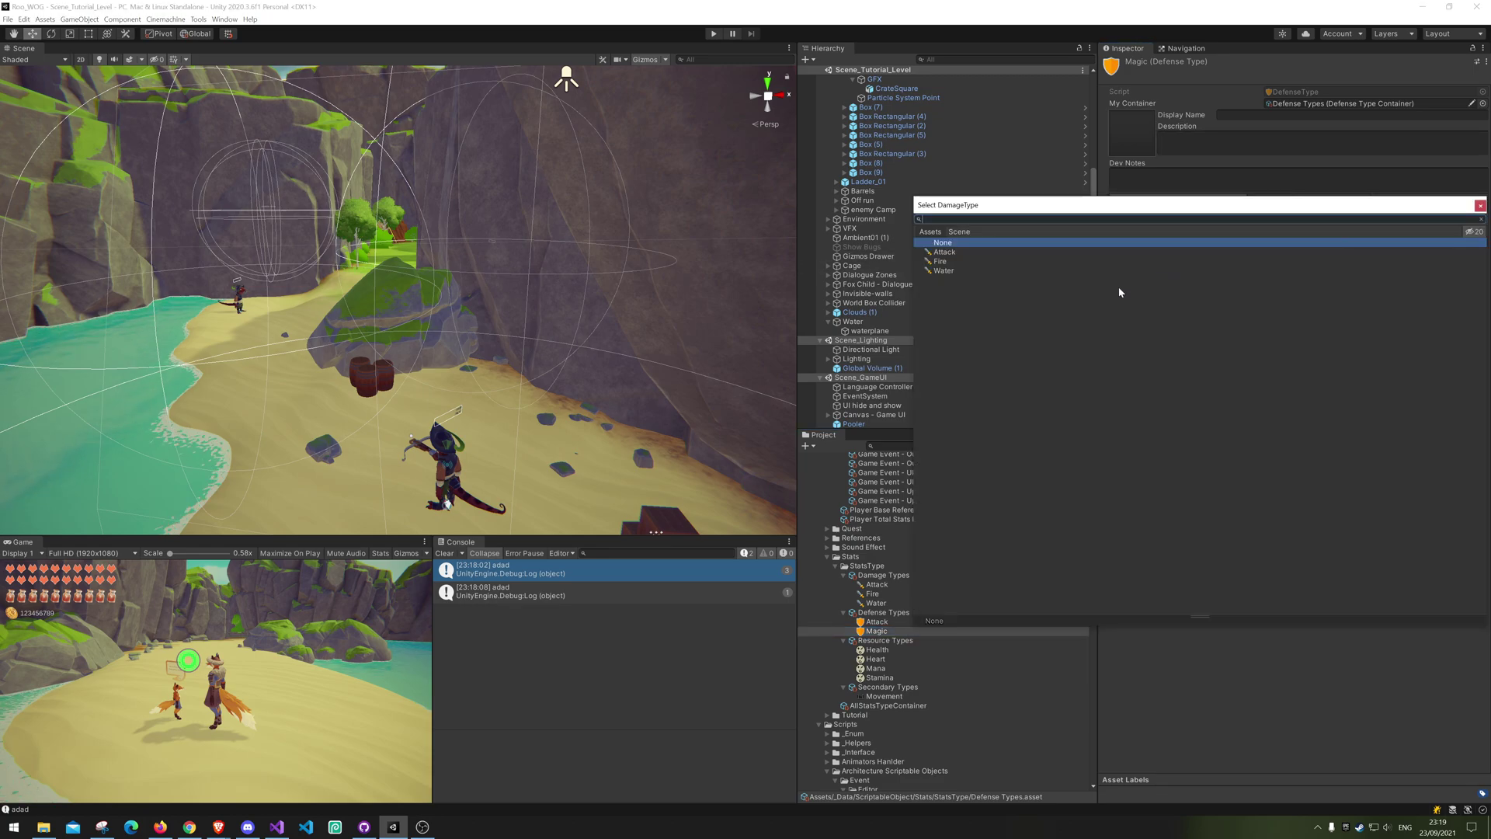
{"action": "double_click", "coordinate": [942, 270]}
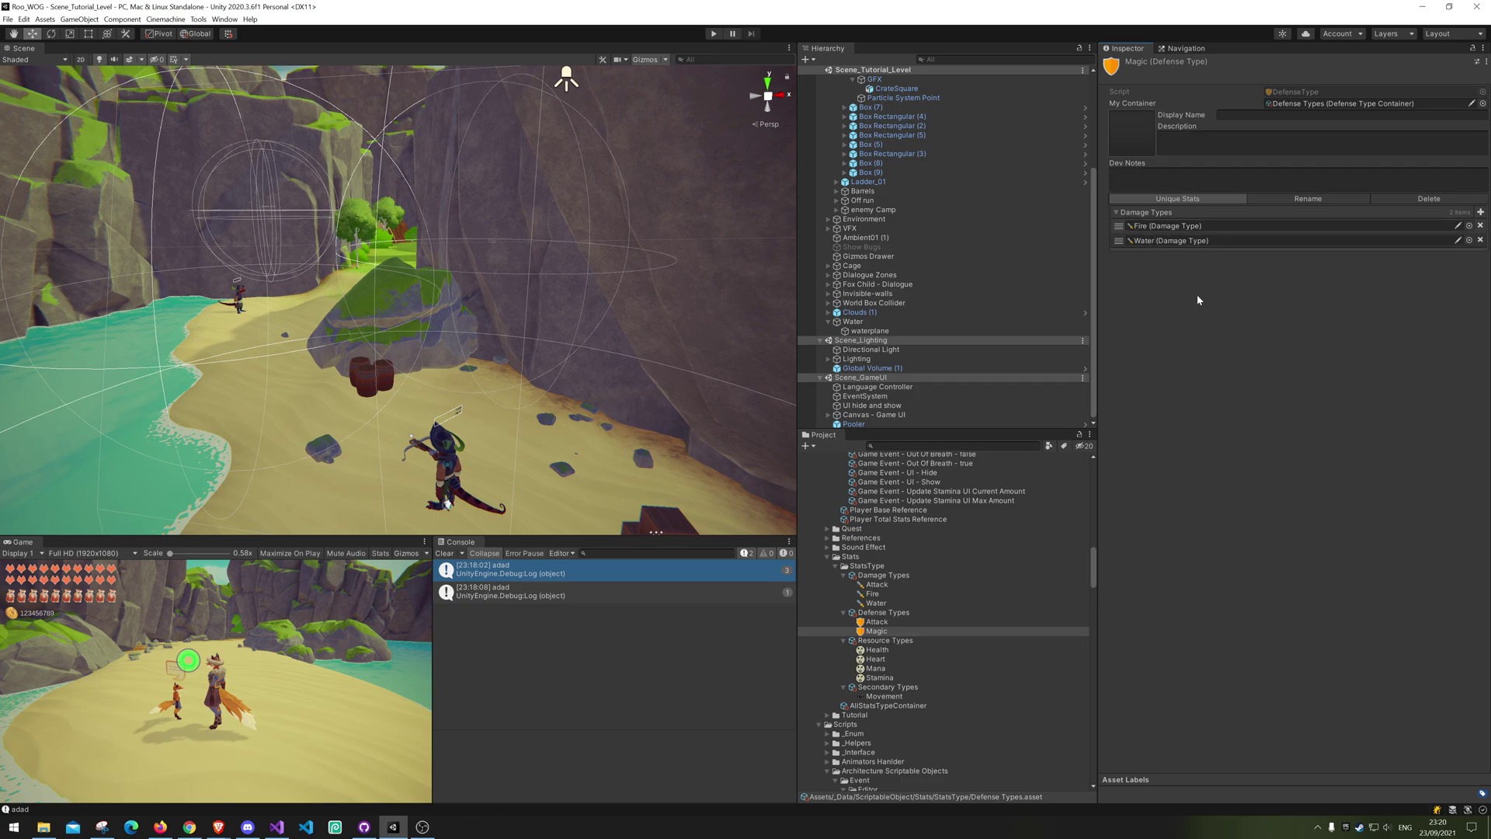
{"action": "left_click", "coordinate": [876, 584]}
{"action": "left_click", "coordinate": [872, 594]}
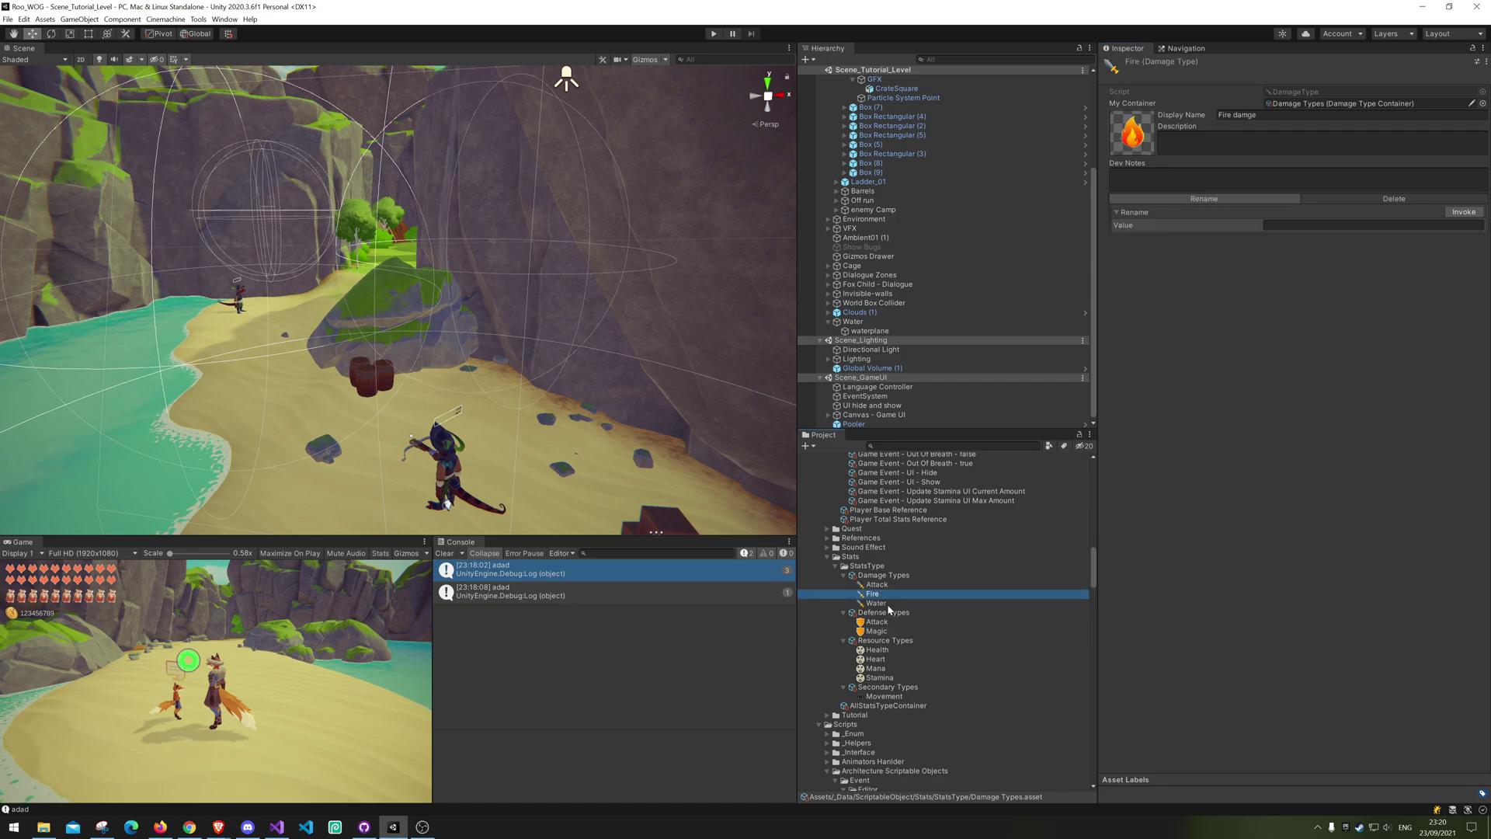
{"action": "left_click", "coordinate": [883, 604]}
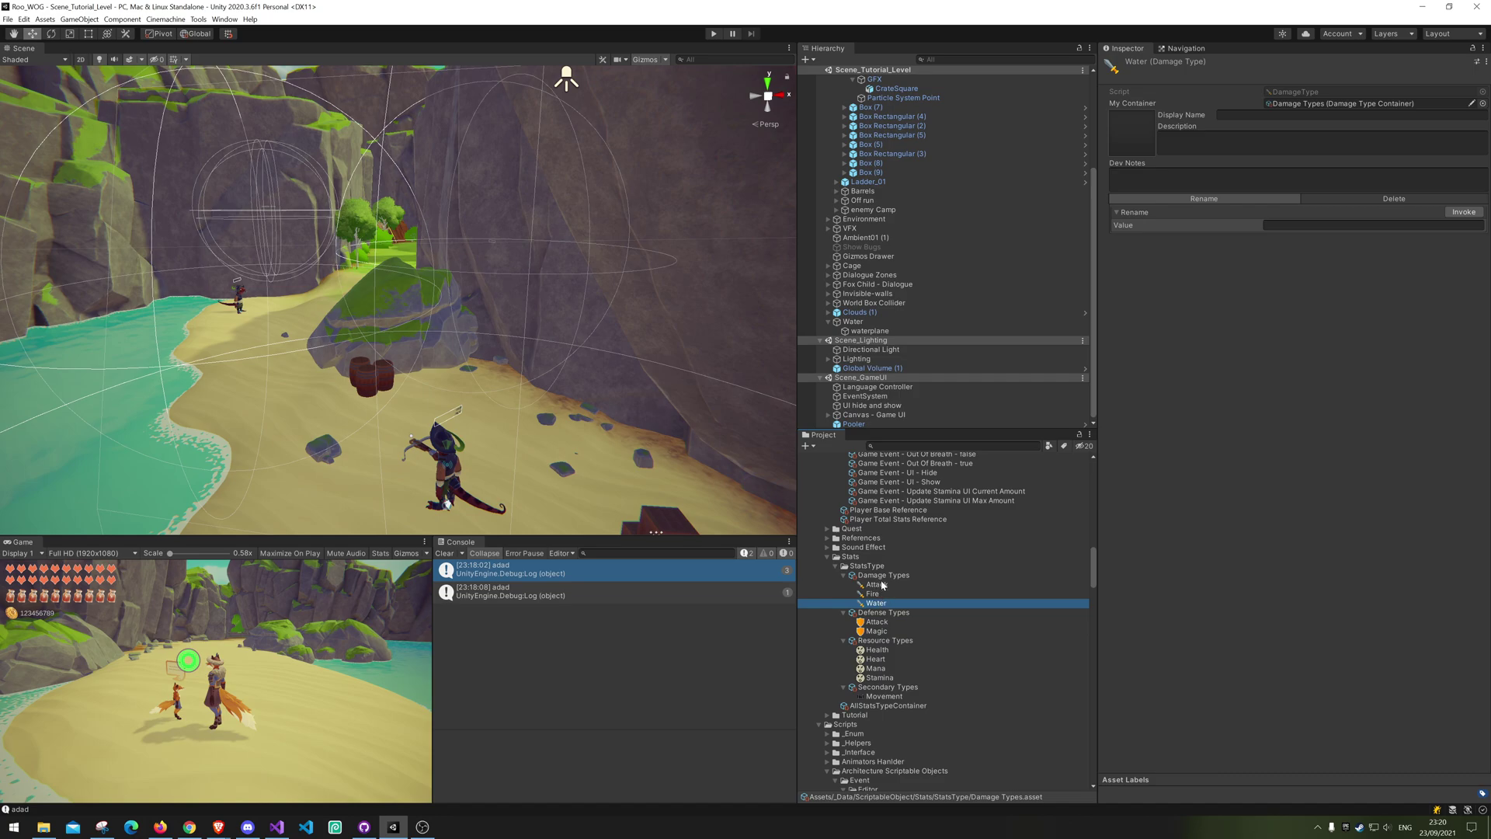
{"action": "left_click", "coordinate": [877, 632]}
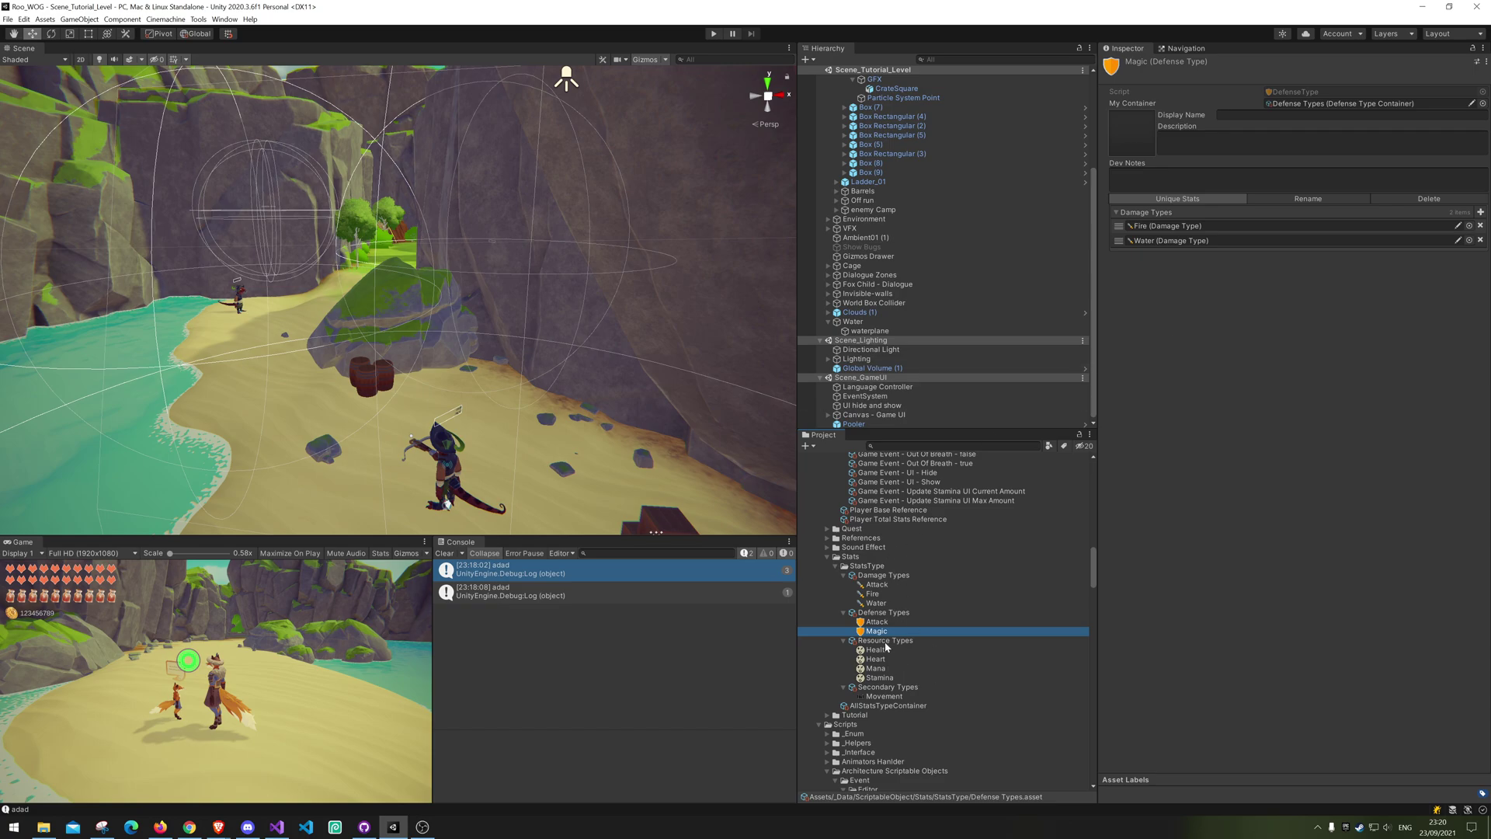
Step: Add a Magic entry valued 1 to Player Base Reference's Defense Type Values
{"action": "scroll", "coordinate": [888, 644], "scroll_direction": "up", "scroll_amount": 3}
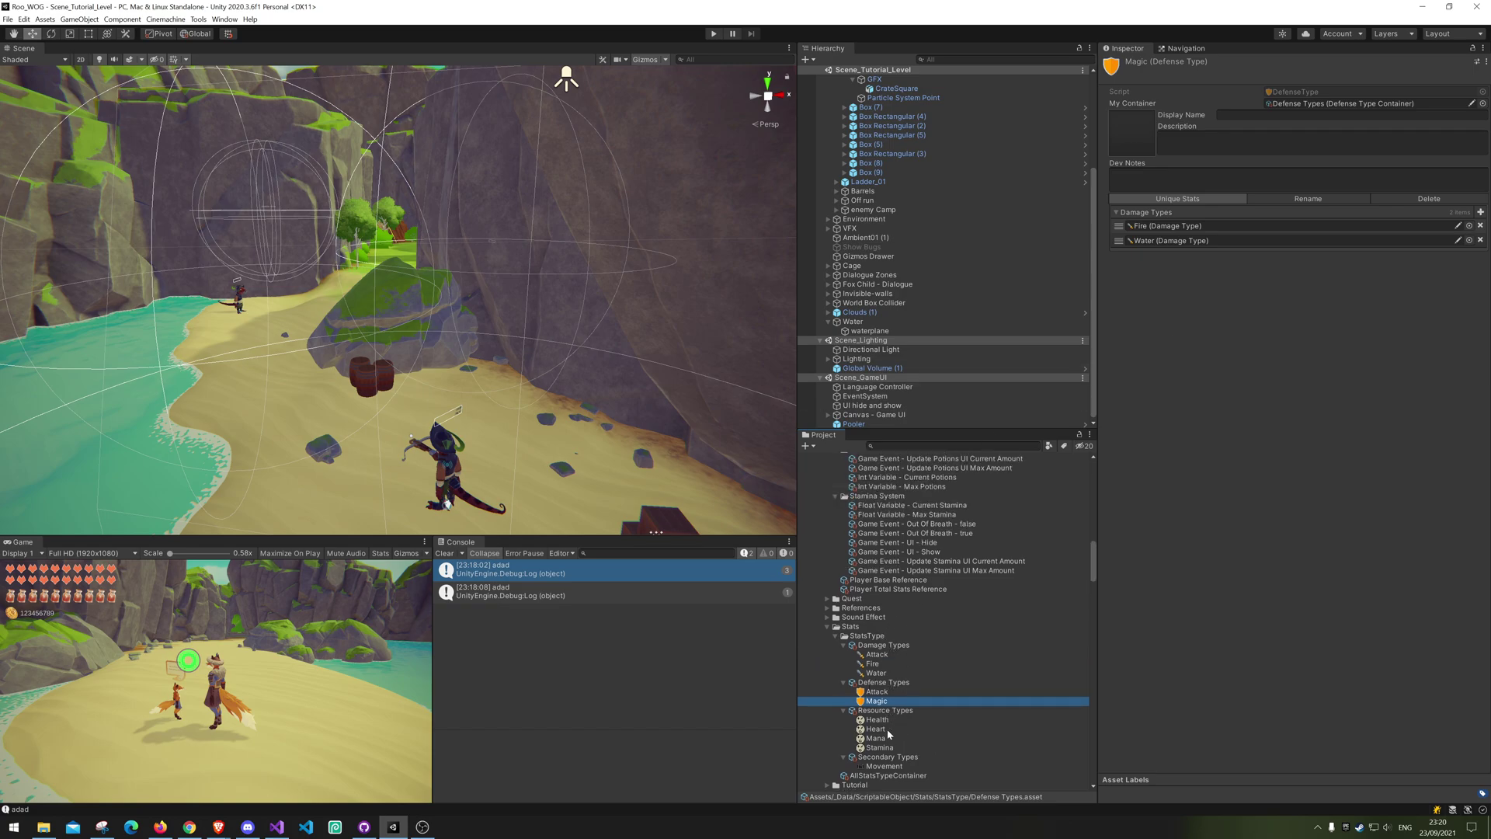
{"action": "left_click", "coordinate": [876, 581]}
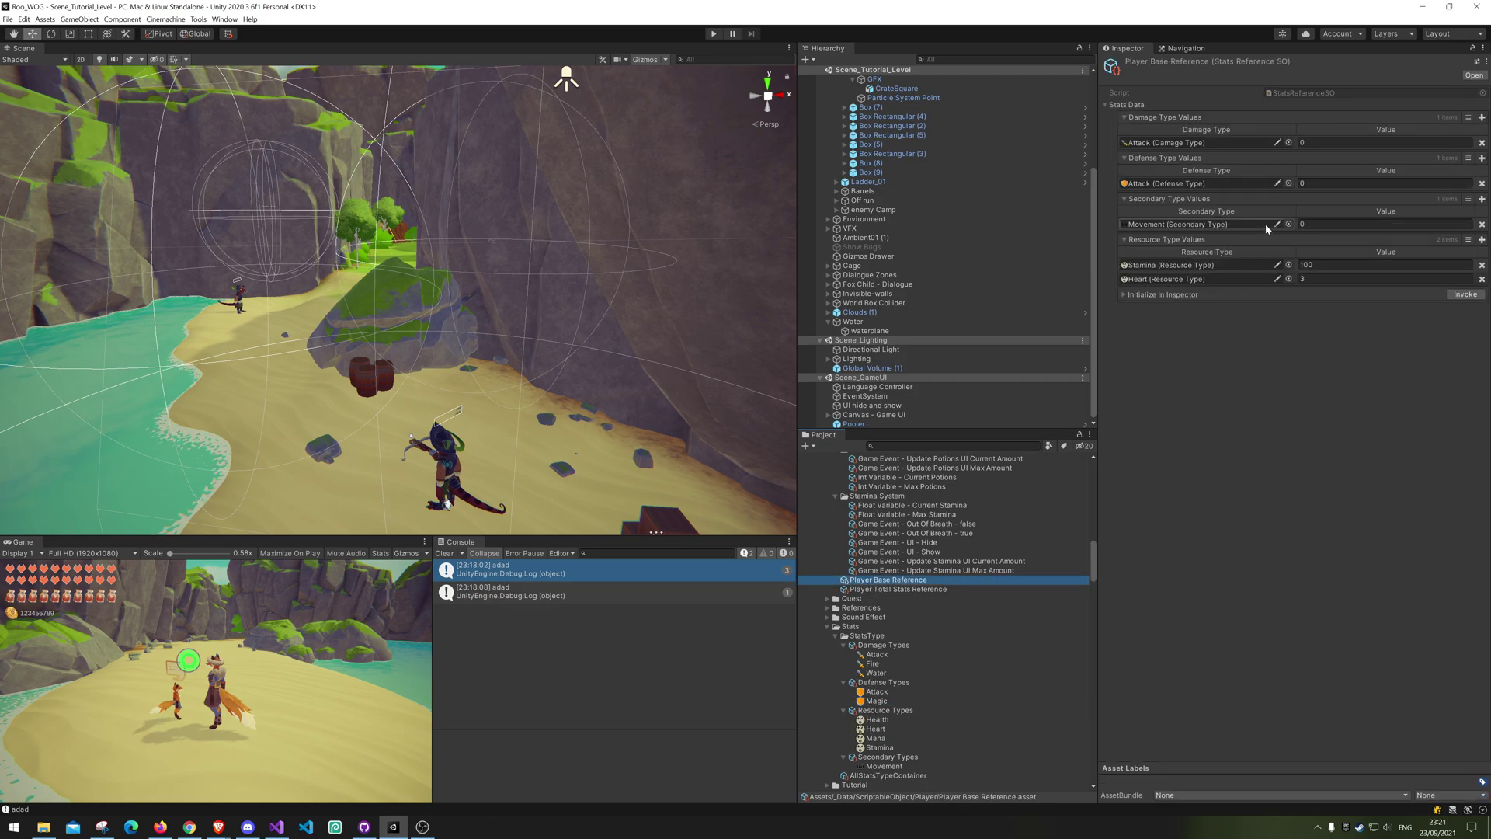
{"action": "left_click", "coordinate": [1481, 159]}
{"action": "left_click", "coordinate": [1287, 198]}
{"action": "double_click", "coordinate": [944, 247]}
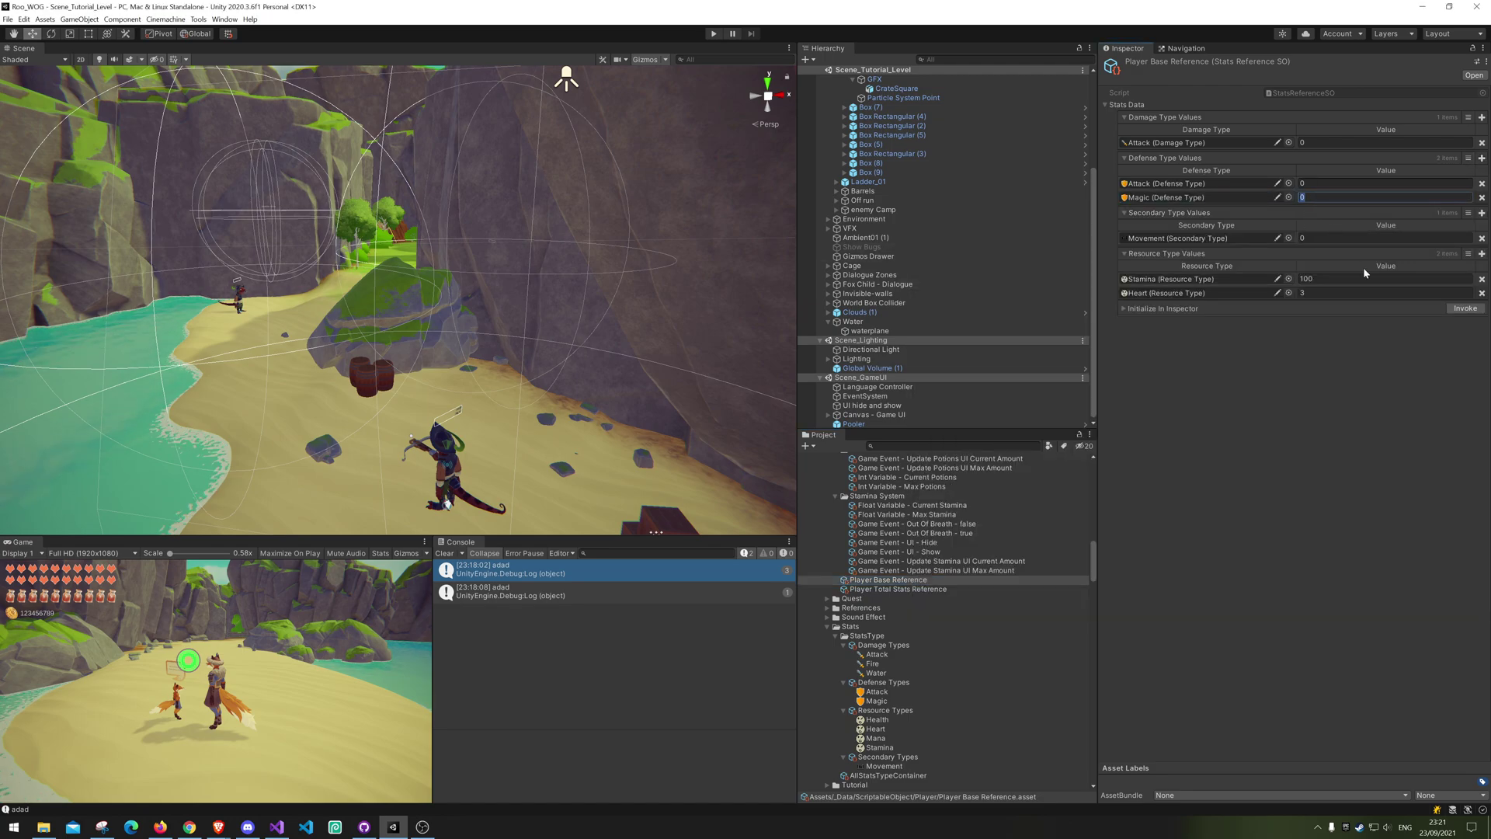
{"action": "type", "text": "1"}
{"action": "key", "text": "Return"}
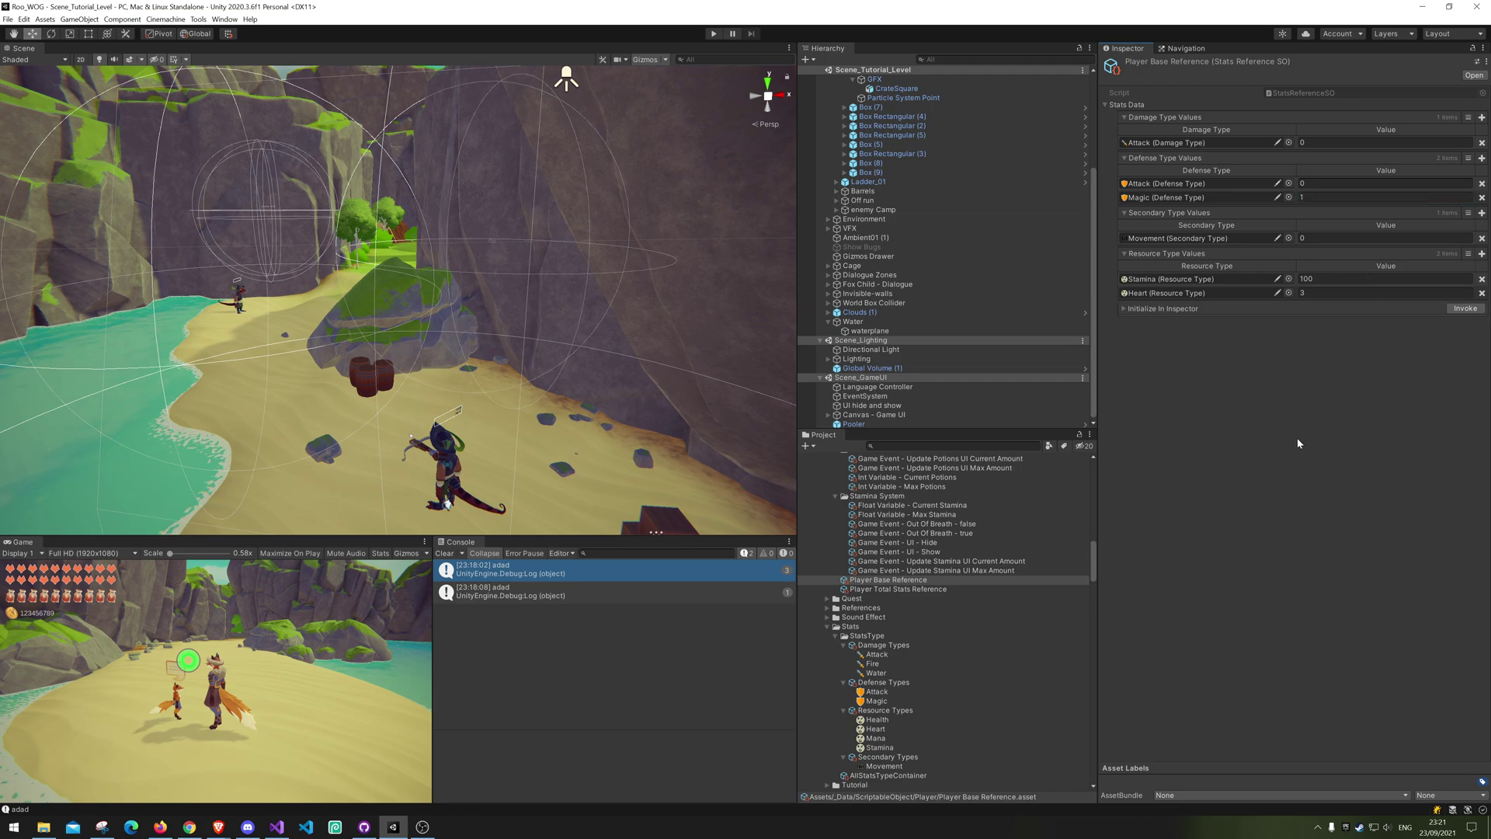
Step: Remove the Magic defense value entry from Player Base Reference
{"action": "left_click", "coordinate": [1481, 197]}
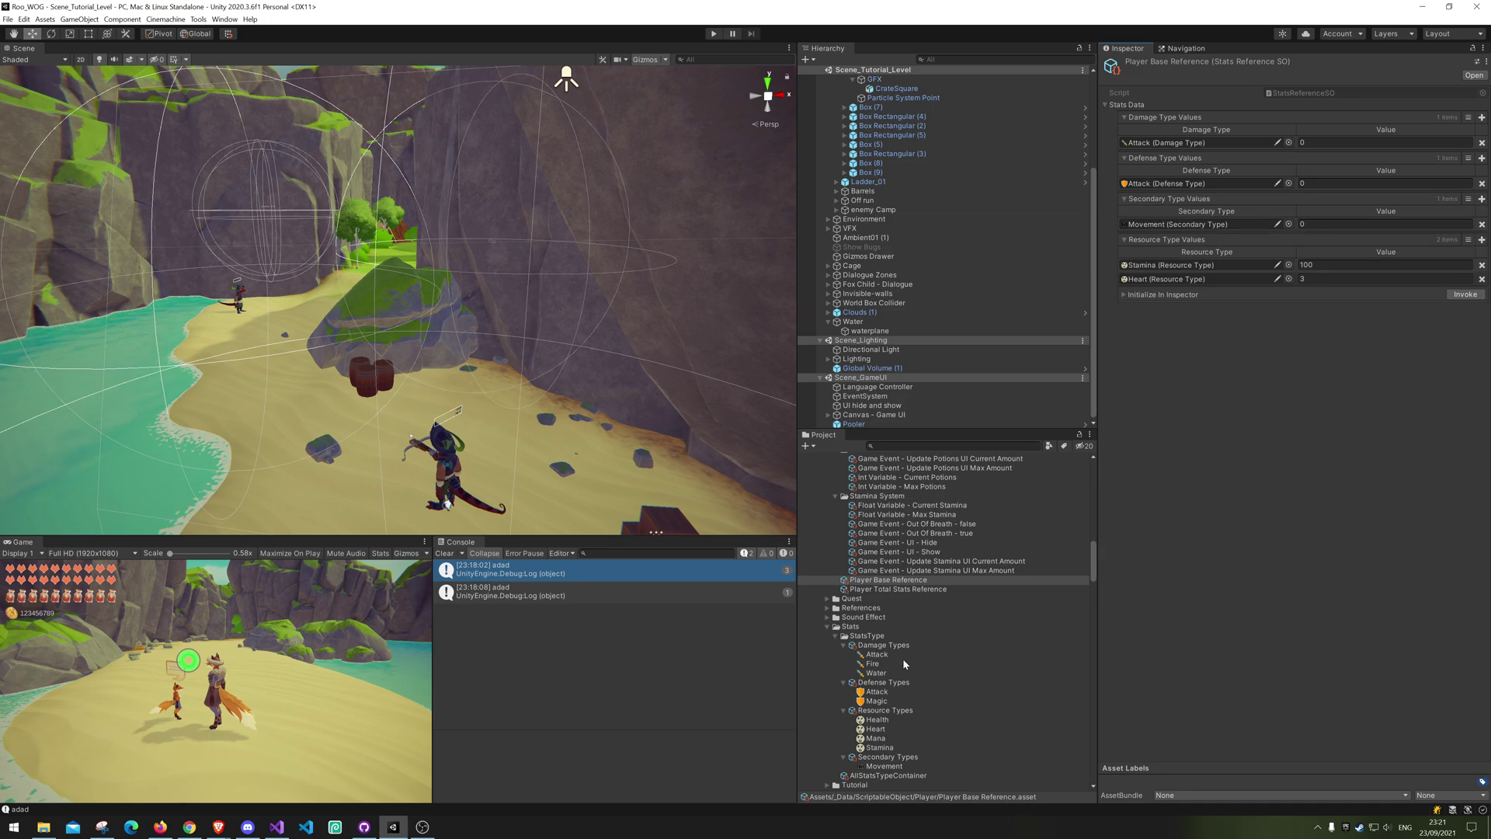
{"action": "scroll", "coordinate": [864, 632], "scroll_direction": "up", "scroll_amount": 10}
{"action": "scroll", "coordinate": [903, 625], "scroll_direction": "up", "scroll_amount": 2}
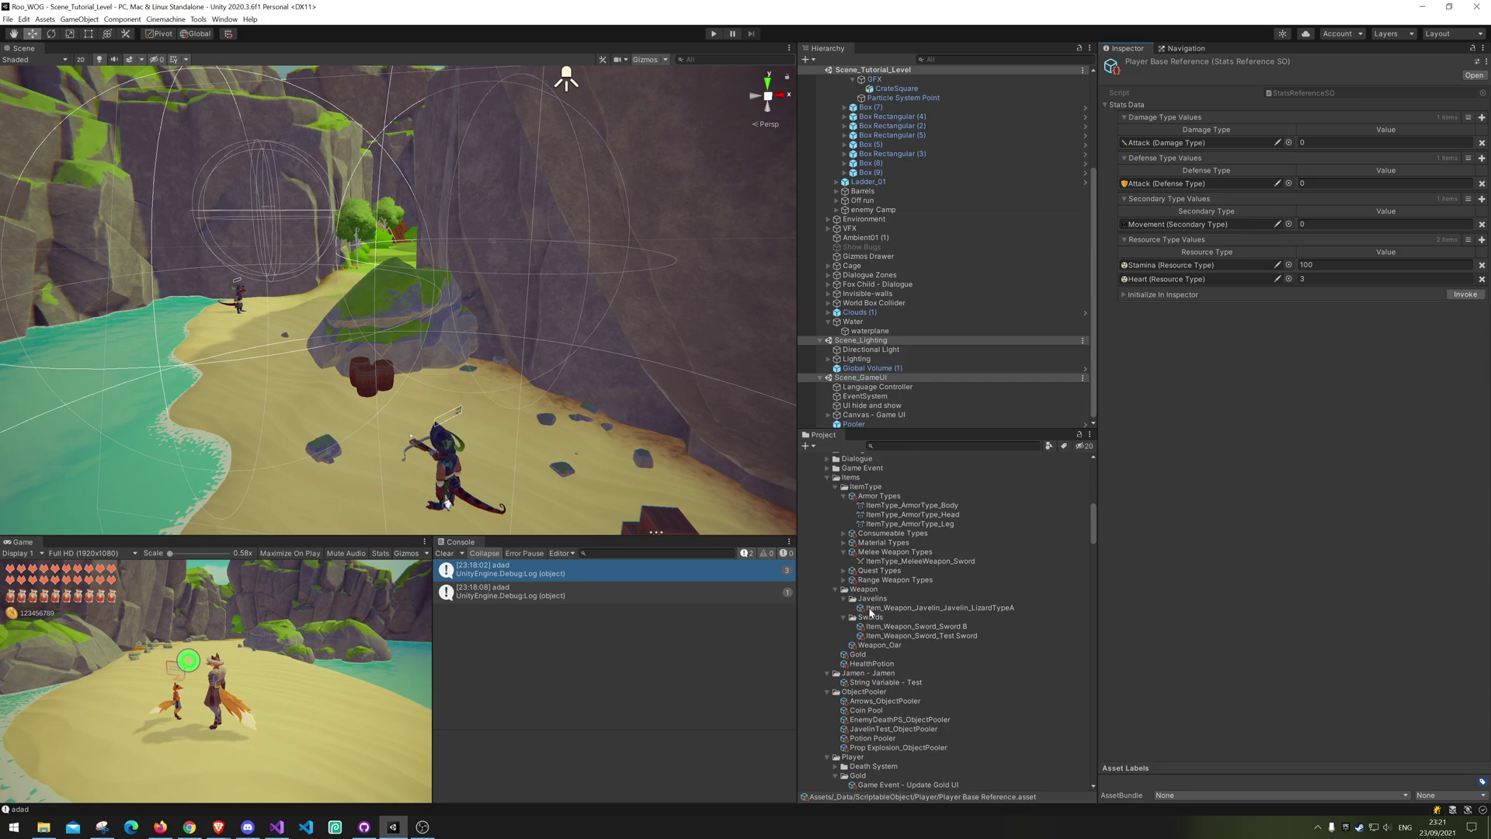
Step: Create a New ItemData asset in the Weapon > Swords folder with its default name
{"action": "left_click", "coordinate": [863, 589]}
{"action": "right_click", "coordinate": [871, 617]}
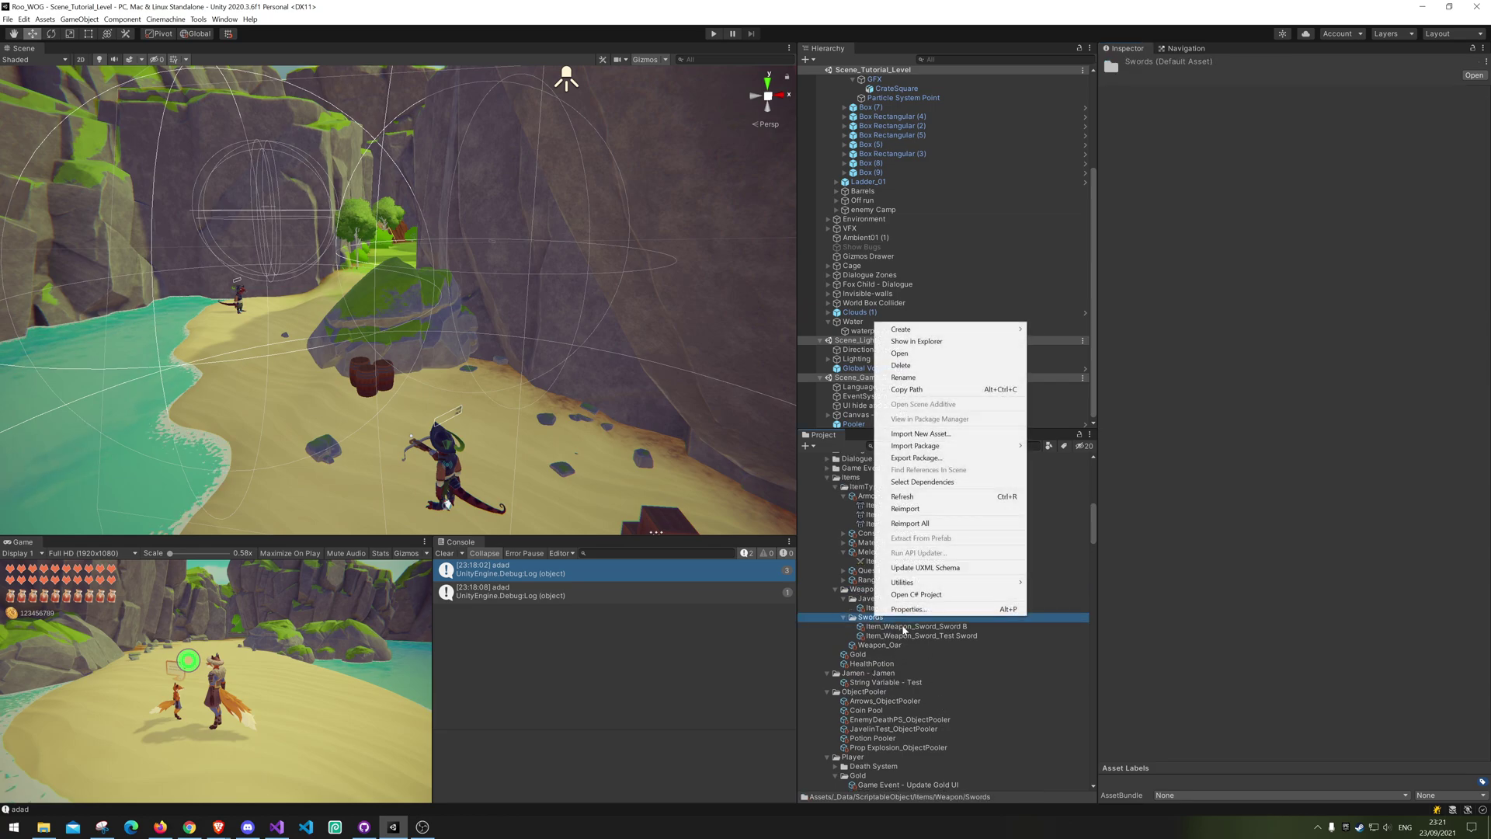
{"action": "mouse_move", "coordinate": [942, 333]}
{"action": "mouse_move", "coordinate": [1132, 297]}
{"action": "mouse_move", "coordinate": [1202, 327]}
{"action": "left_click", "coordinate": [1302, 339]}
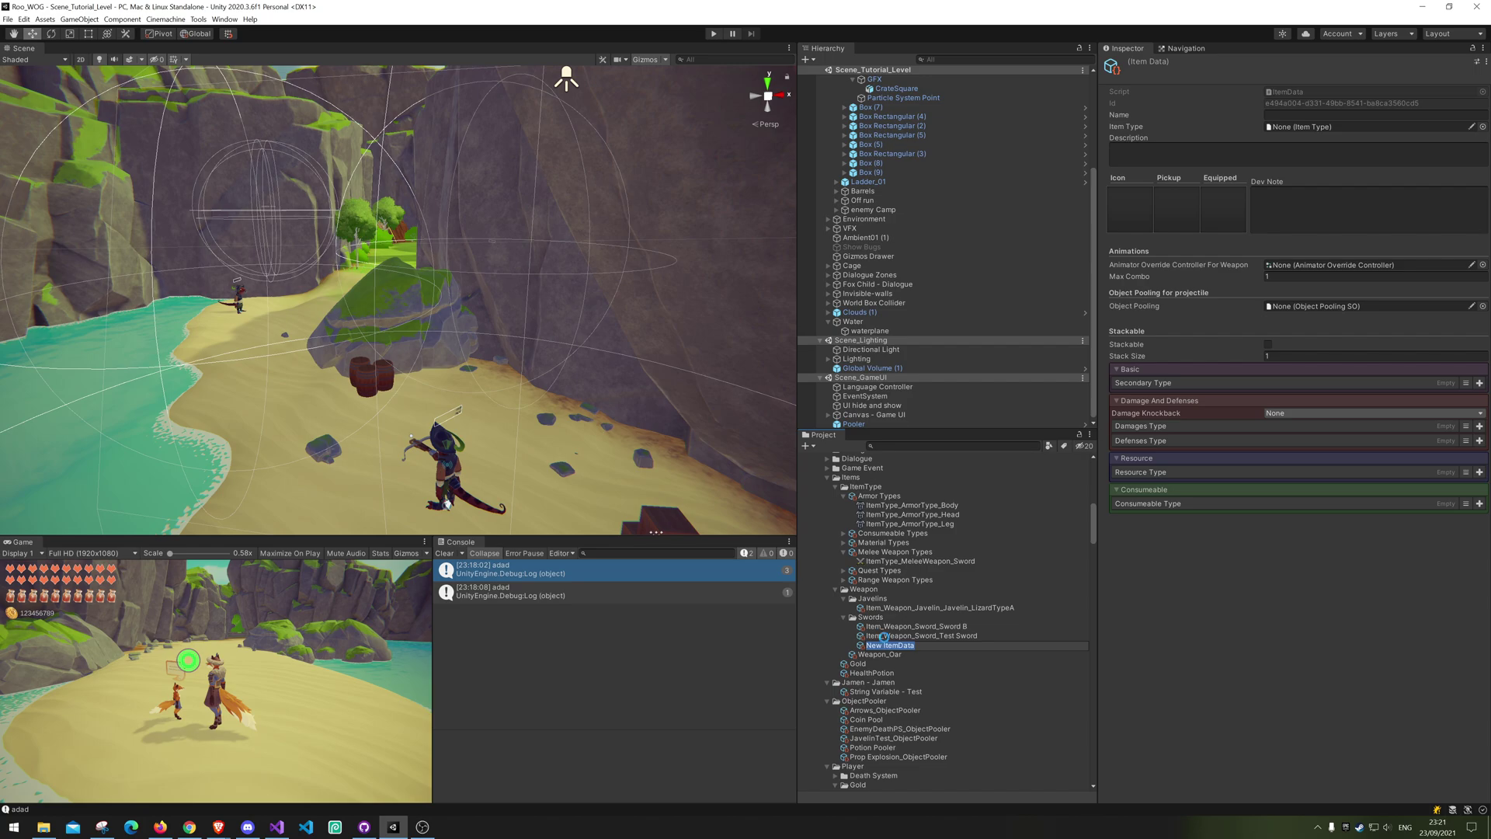
{"action": "key", "text": "Return"}
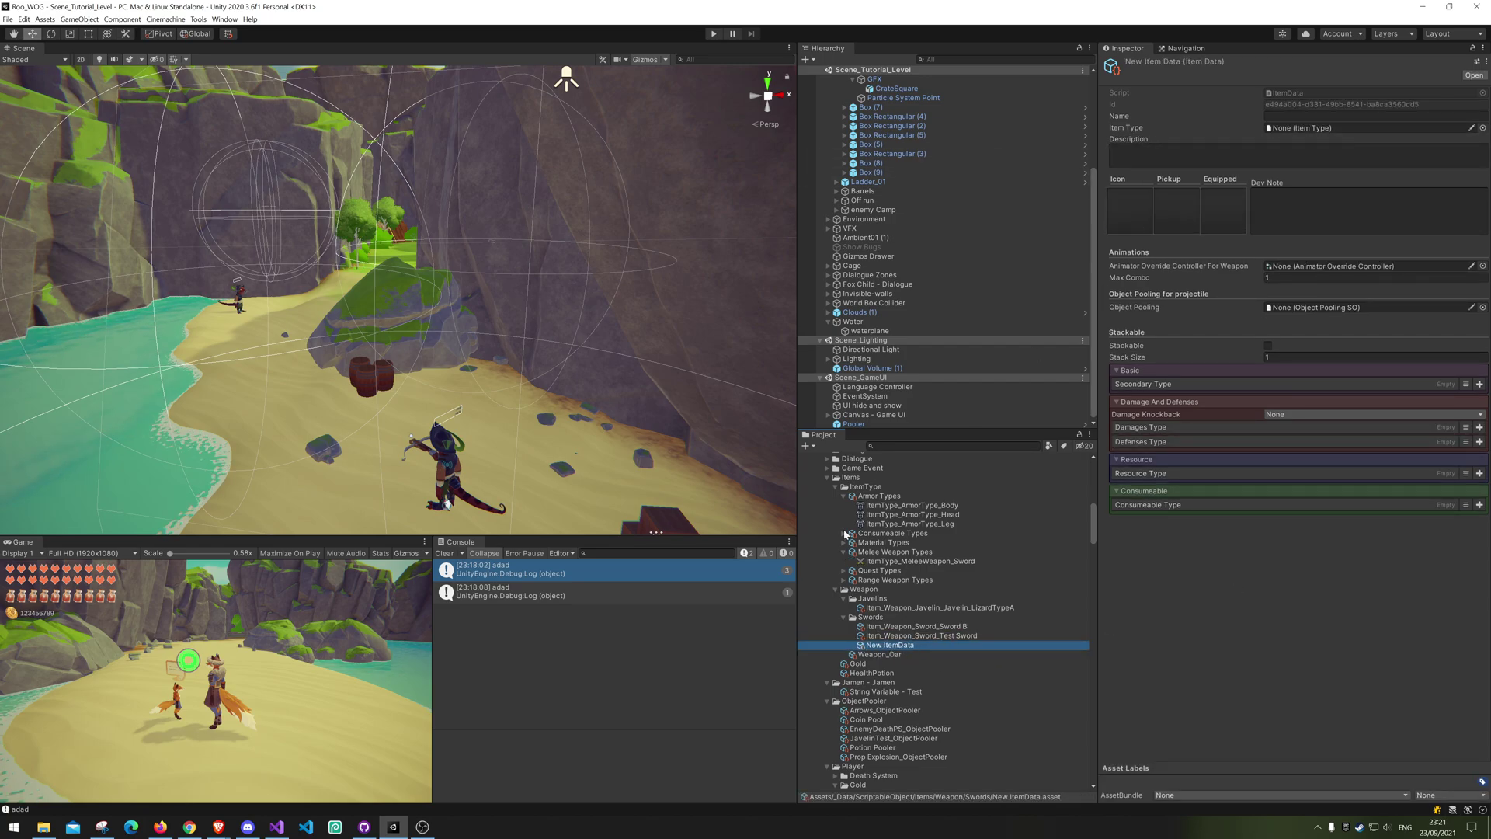
Step: Set the item's type to ItemType_MeleeWeapon_Sword and collapse the Armor and Melee Weapon Types groups
{"action": "left_click", "coordinate": [1482, 127]}
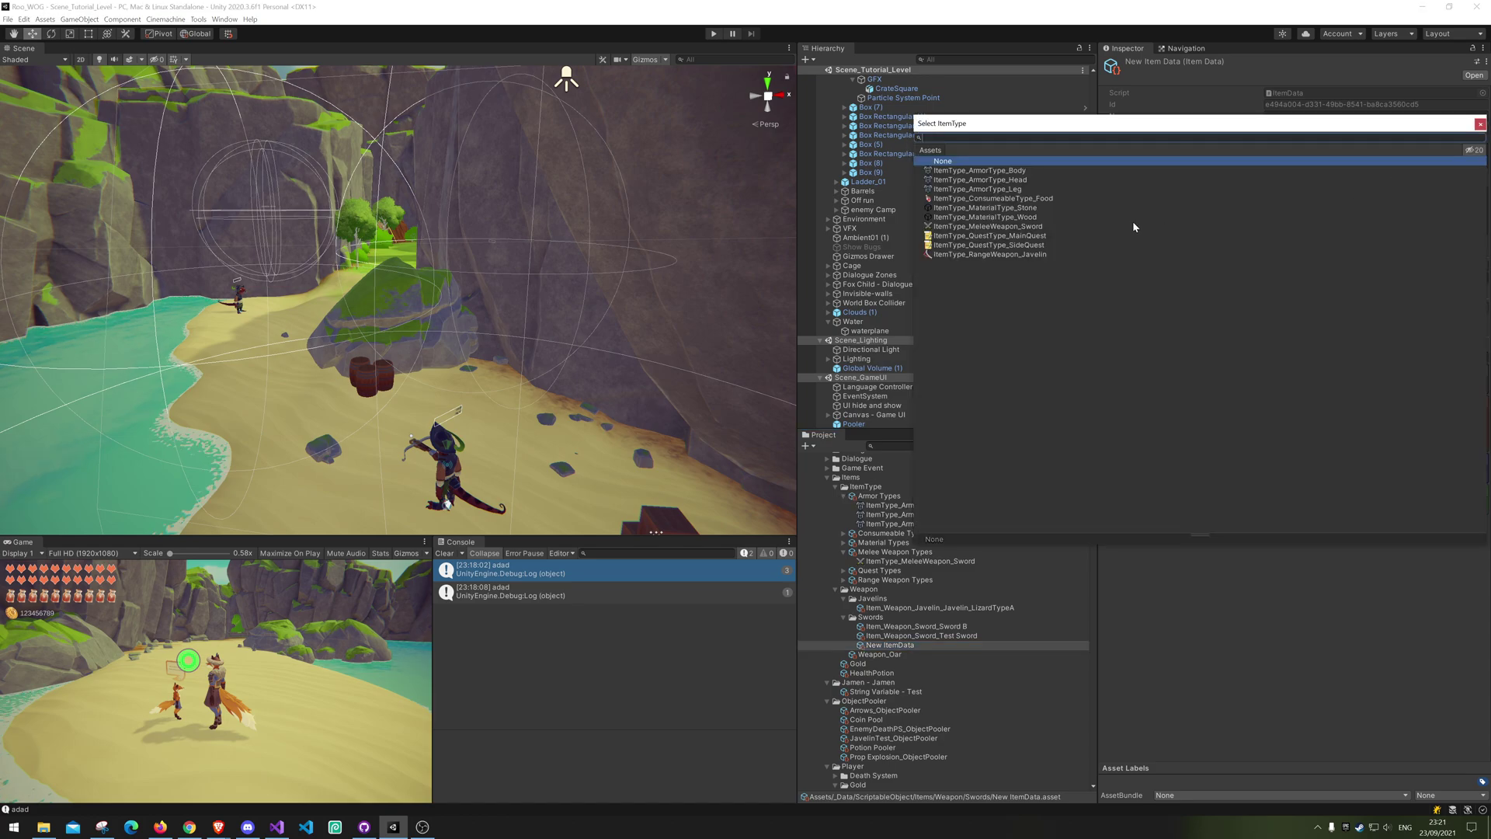
{"action": "left_click", "coordinate": [969, 226]}
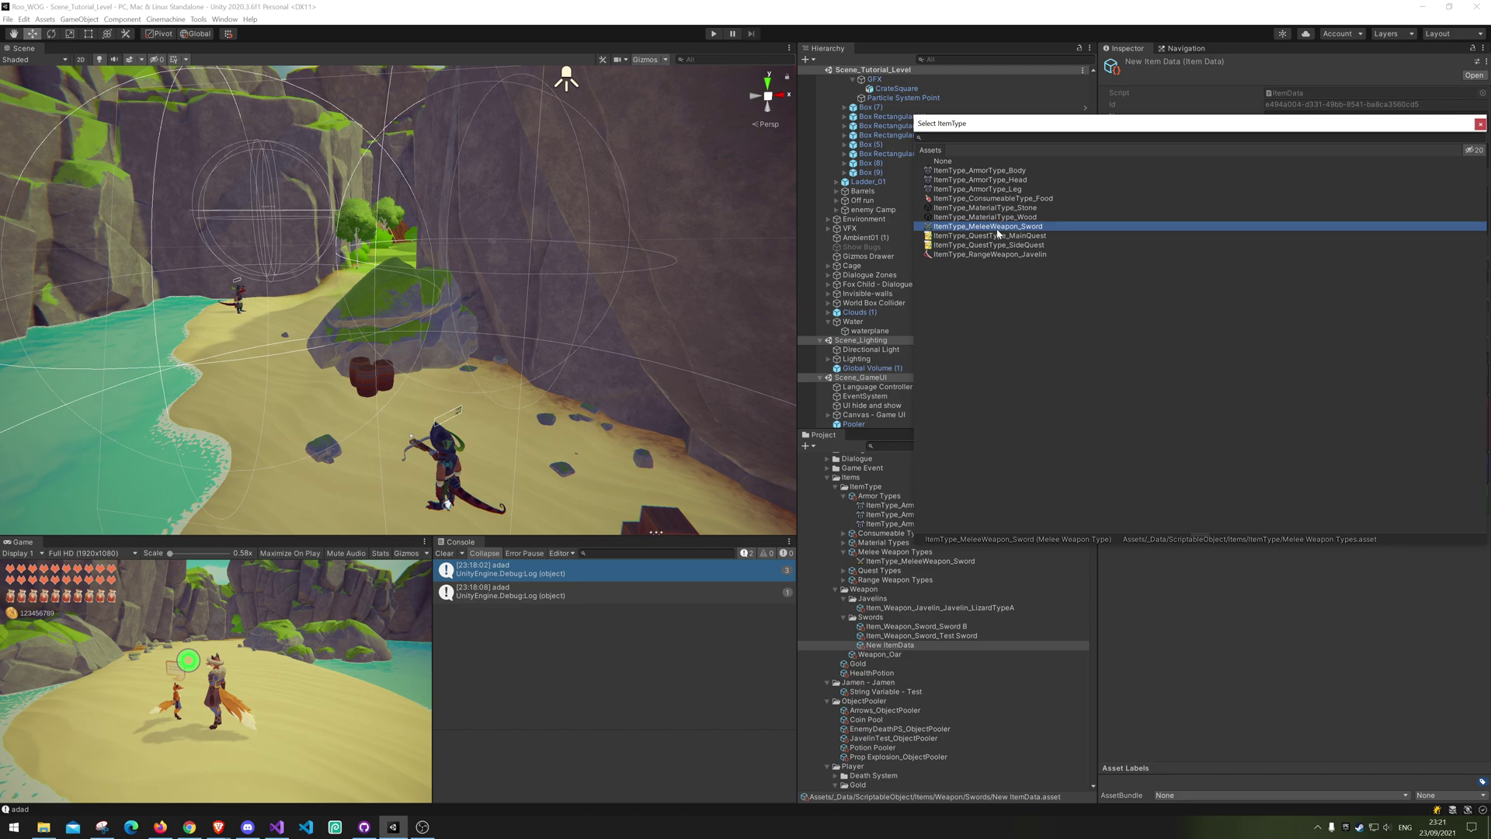
{"action": "double_click", "coordinate": [995, 226]}
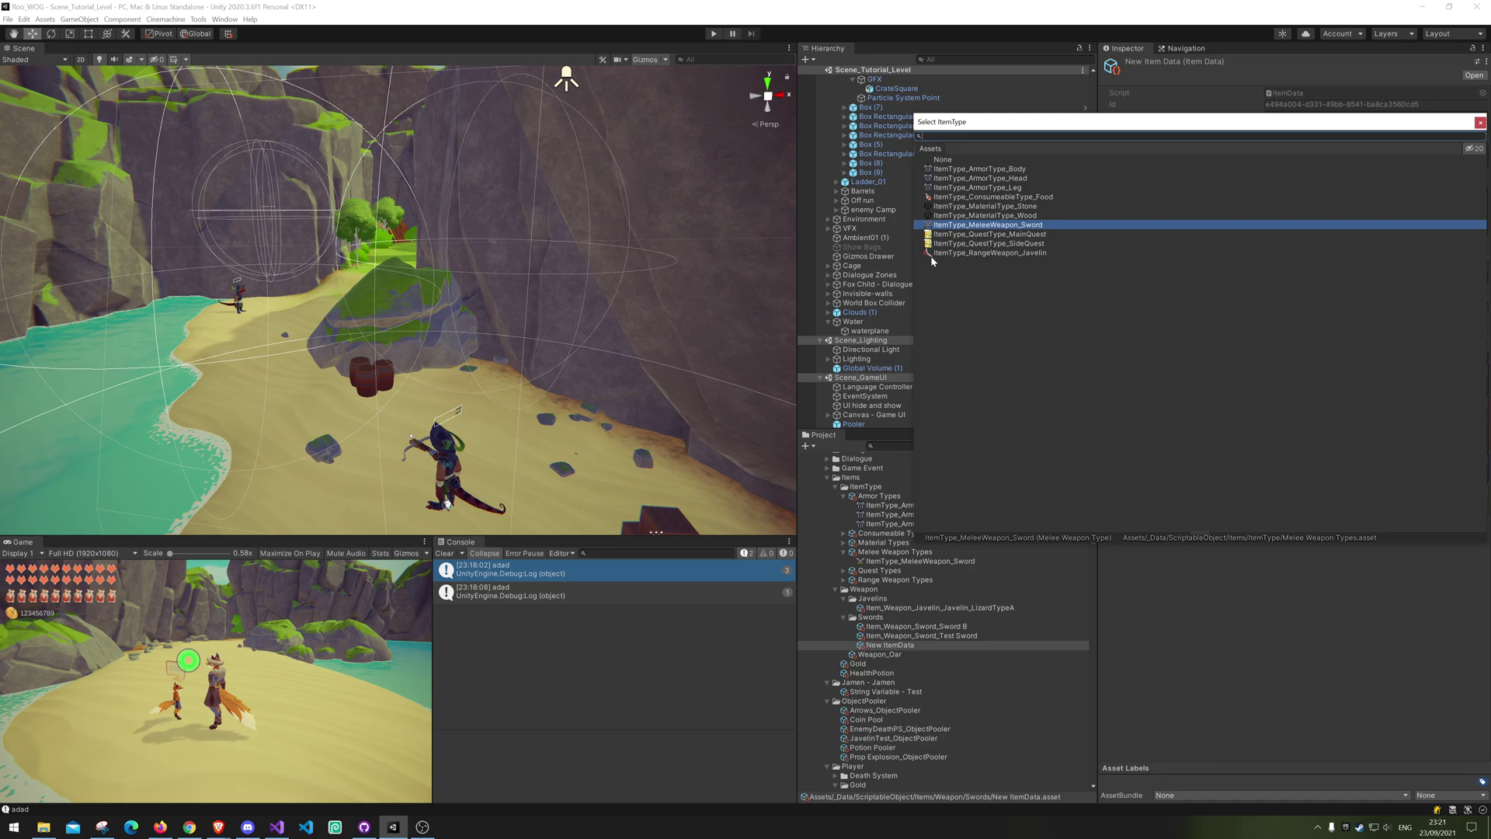
{"action": "double_click", "coordinate": [985, 224]}
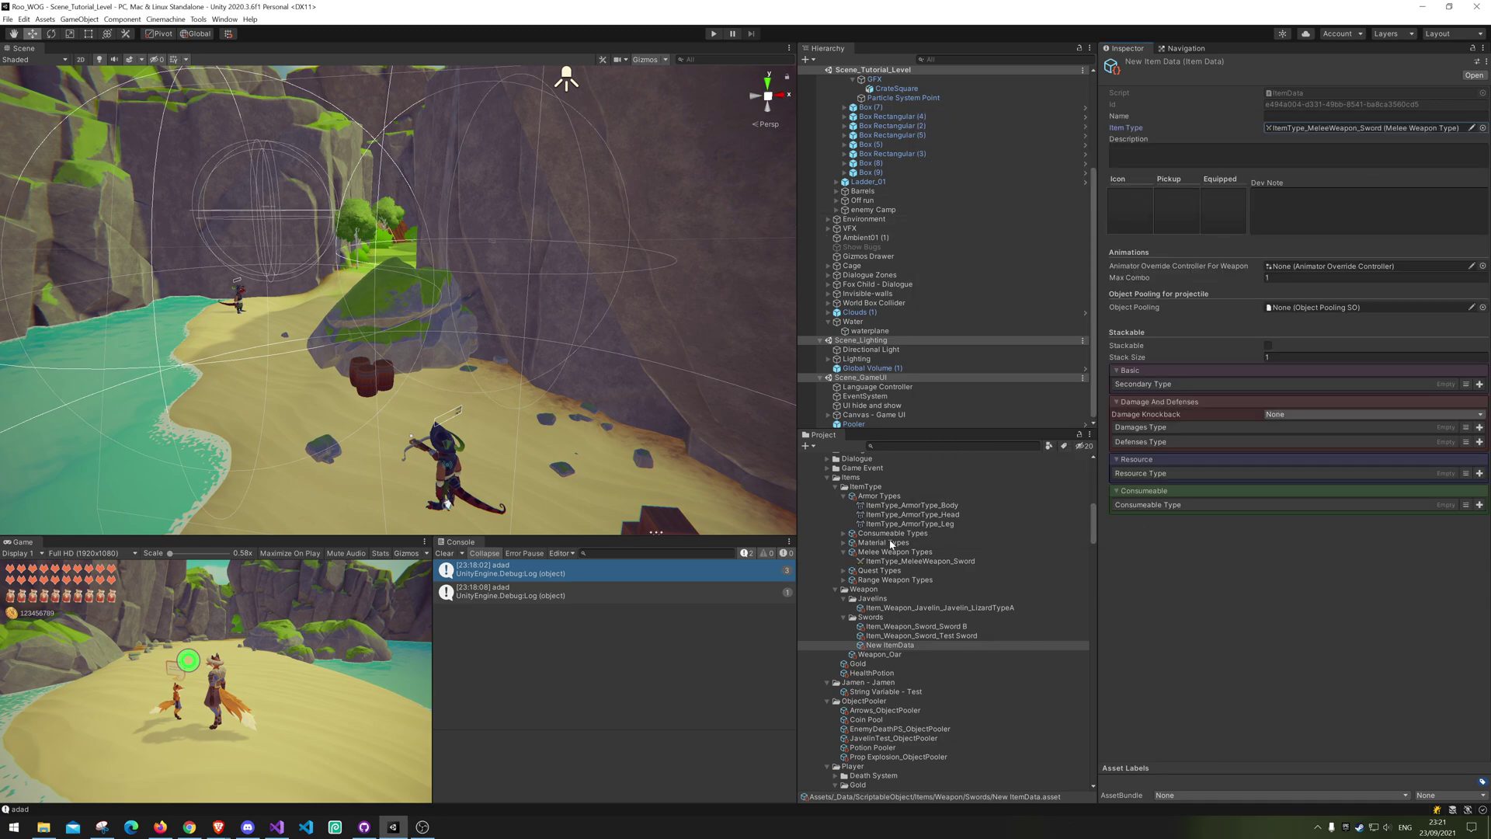
{"action": "left_click", "coordinate": [844, 496]}
{"action": "left_click", "coordinate": [843, 524]}
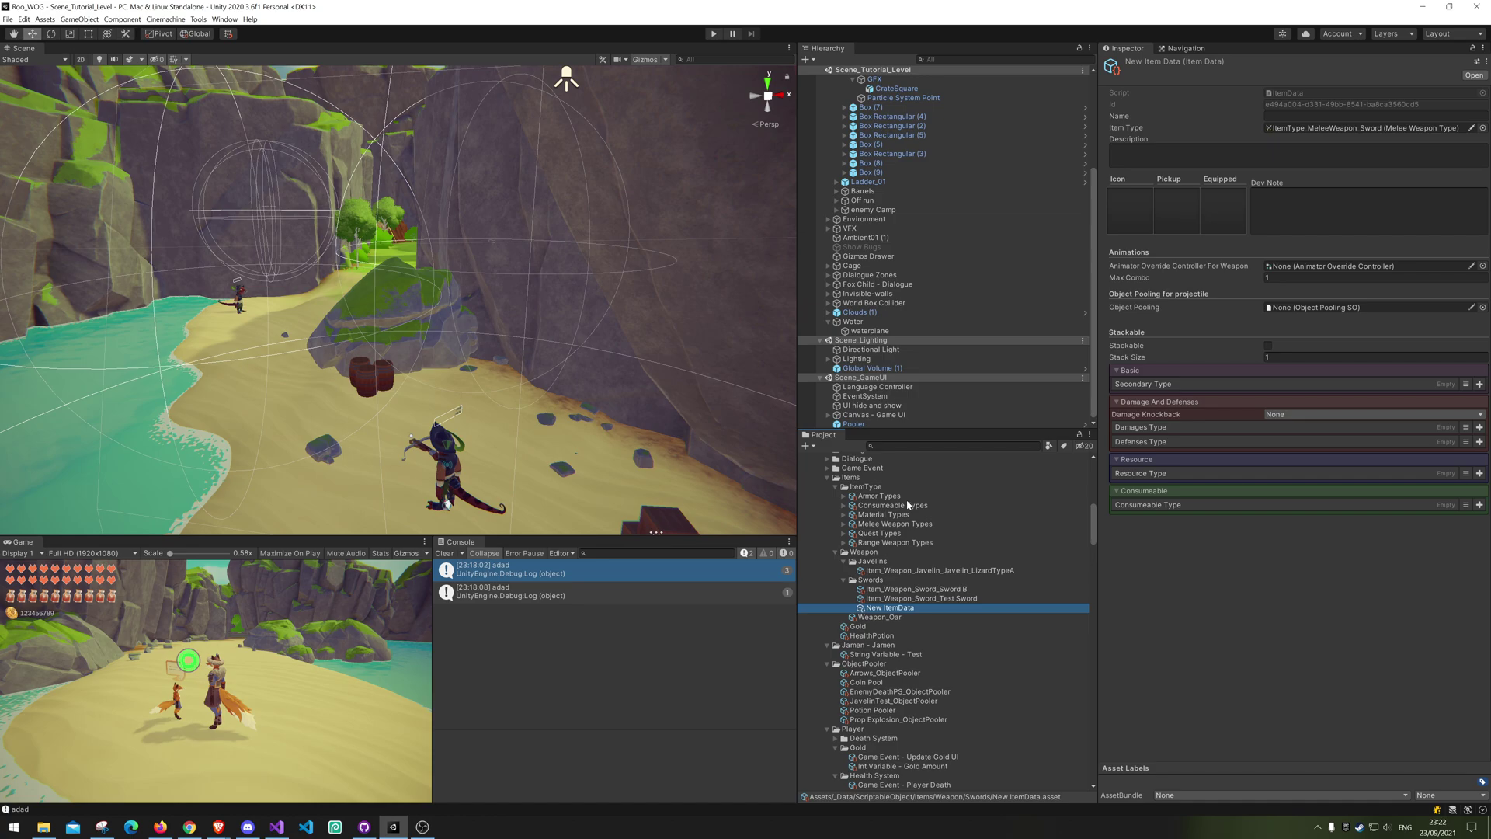
Step: Inspect the Armor, Melee, Range, Quest and Material type containers, then expand Quest Types
{"action": "left_click", "coordinate": [864, 495]}
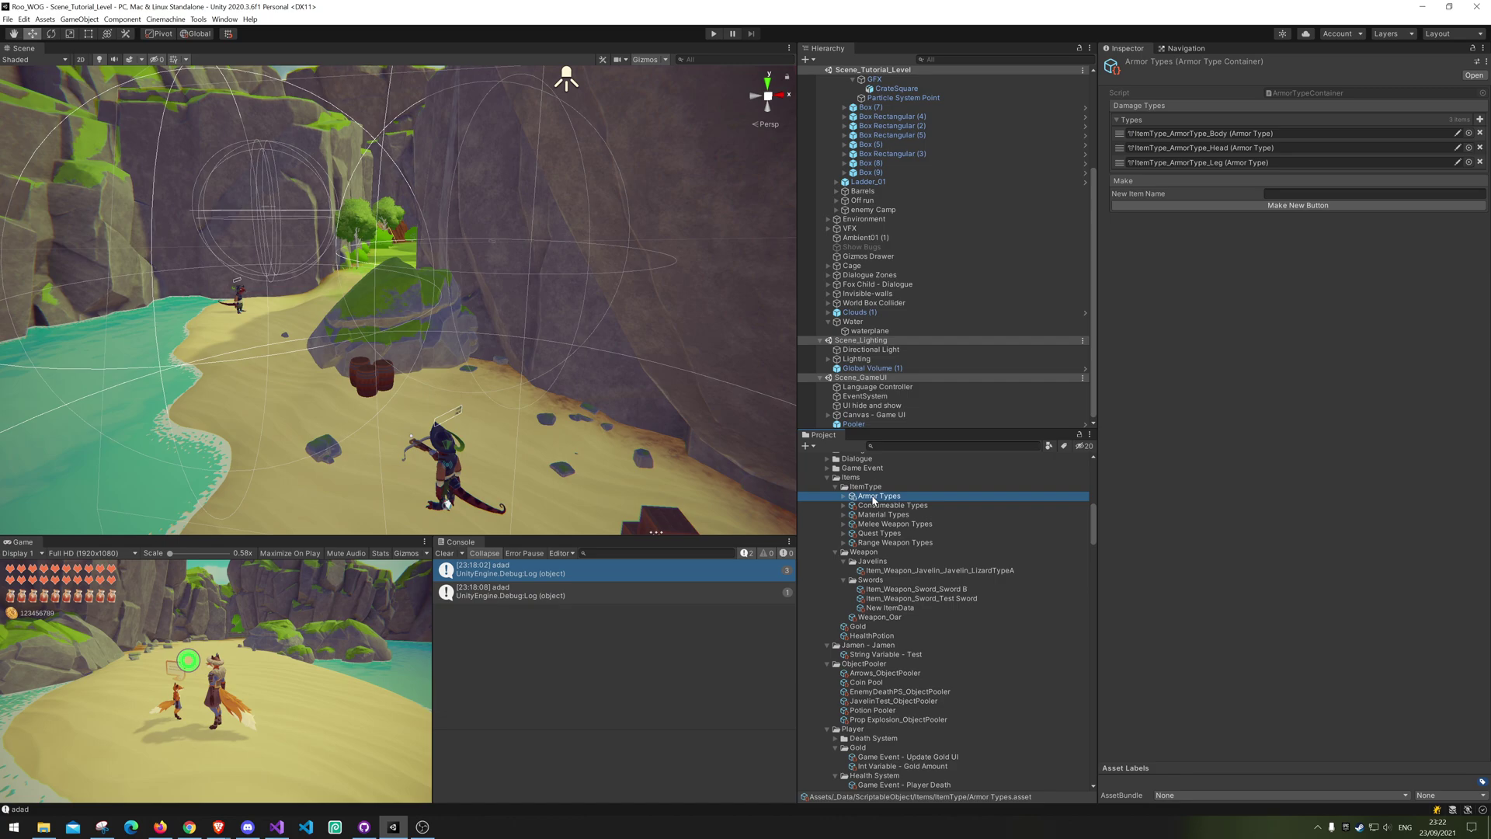
{"action": "left_click", "coordinate": [875, 526]}
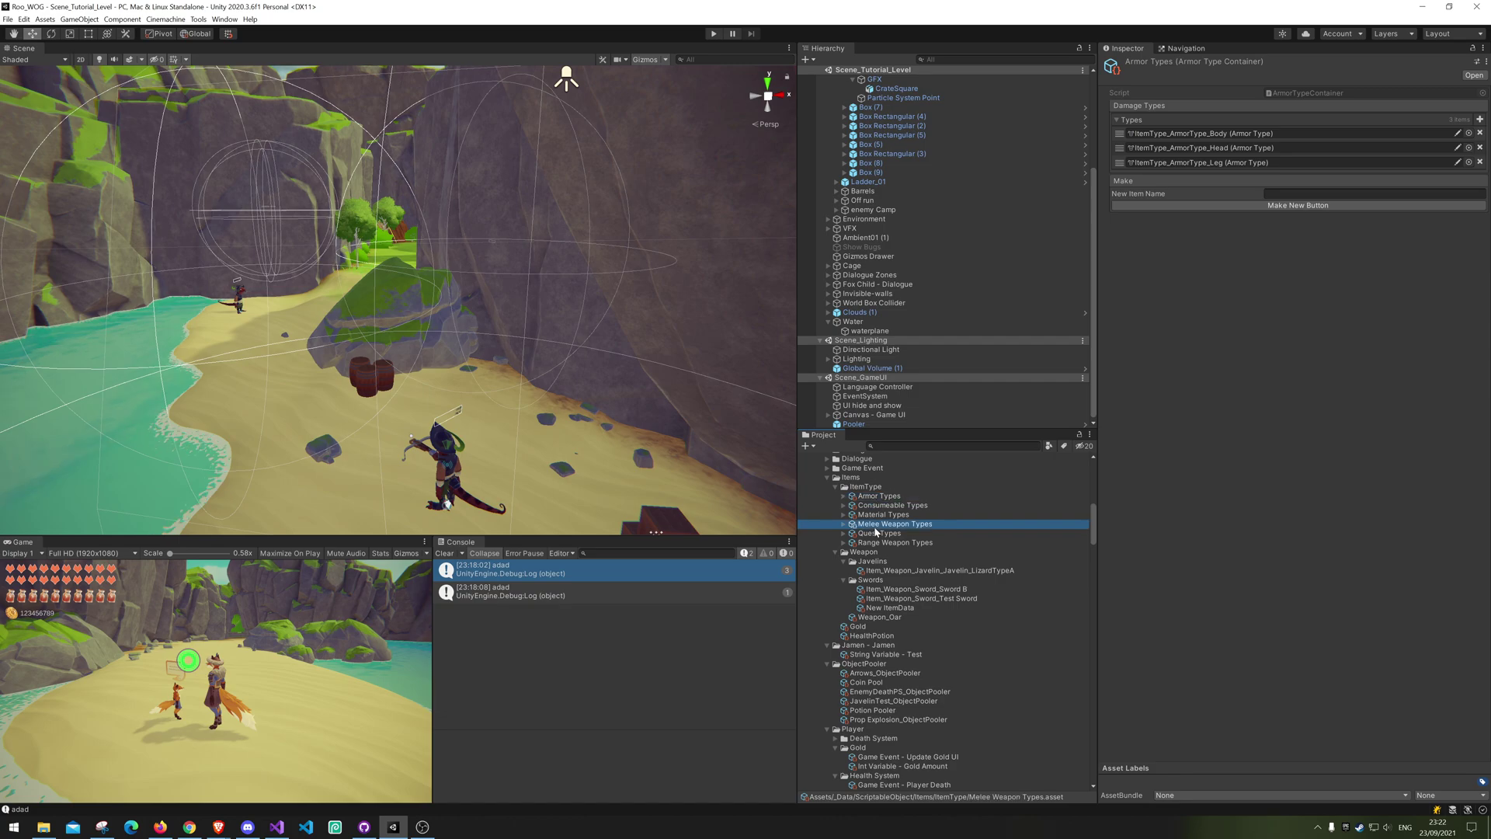
{"action": "left_click", "coordinate": [881, 544]}
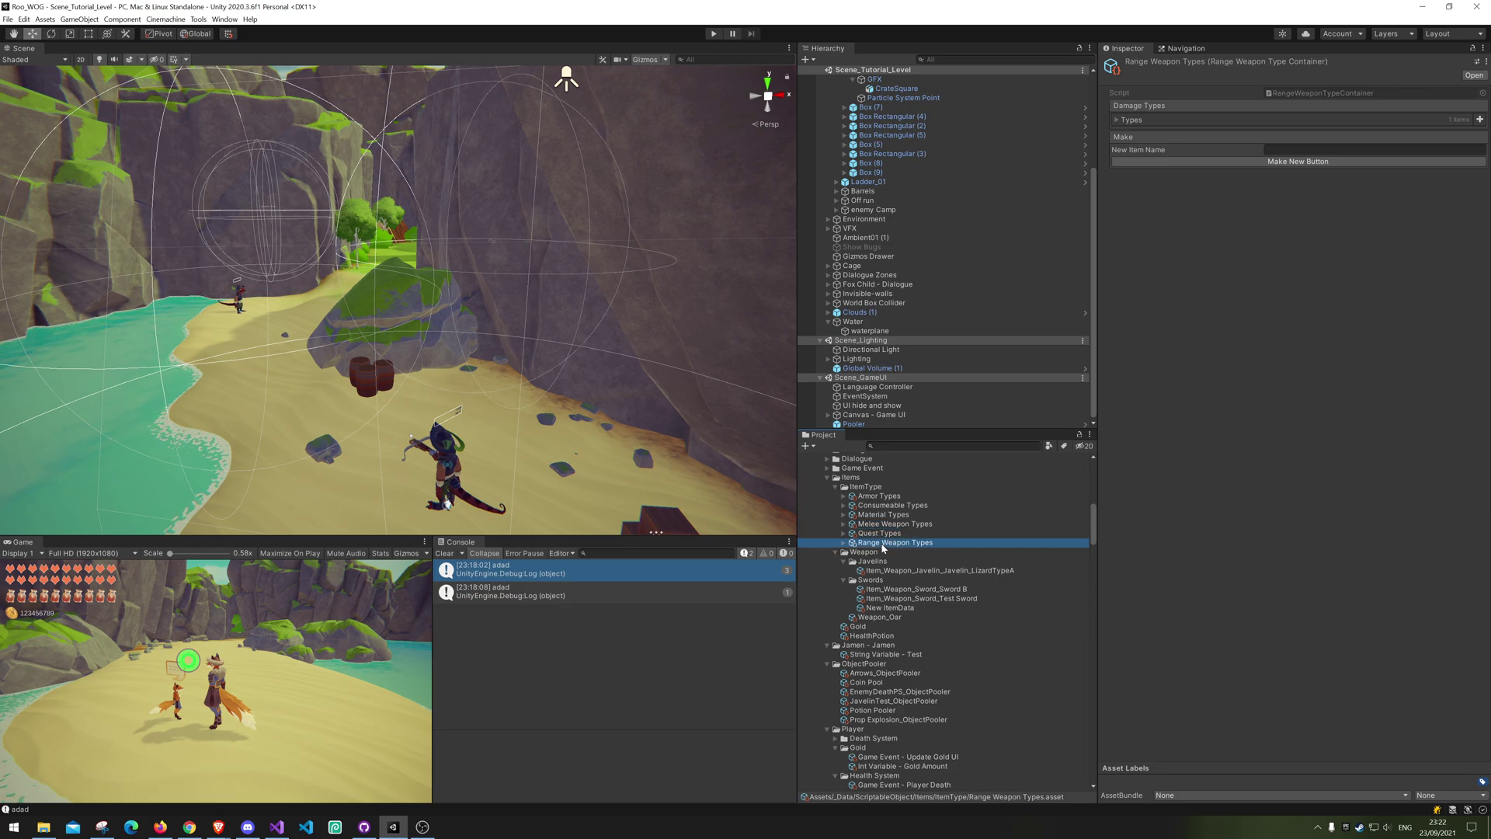
{"action": "left_click", "coordinate": [874, 534]}
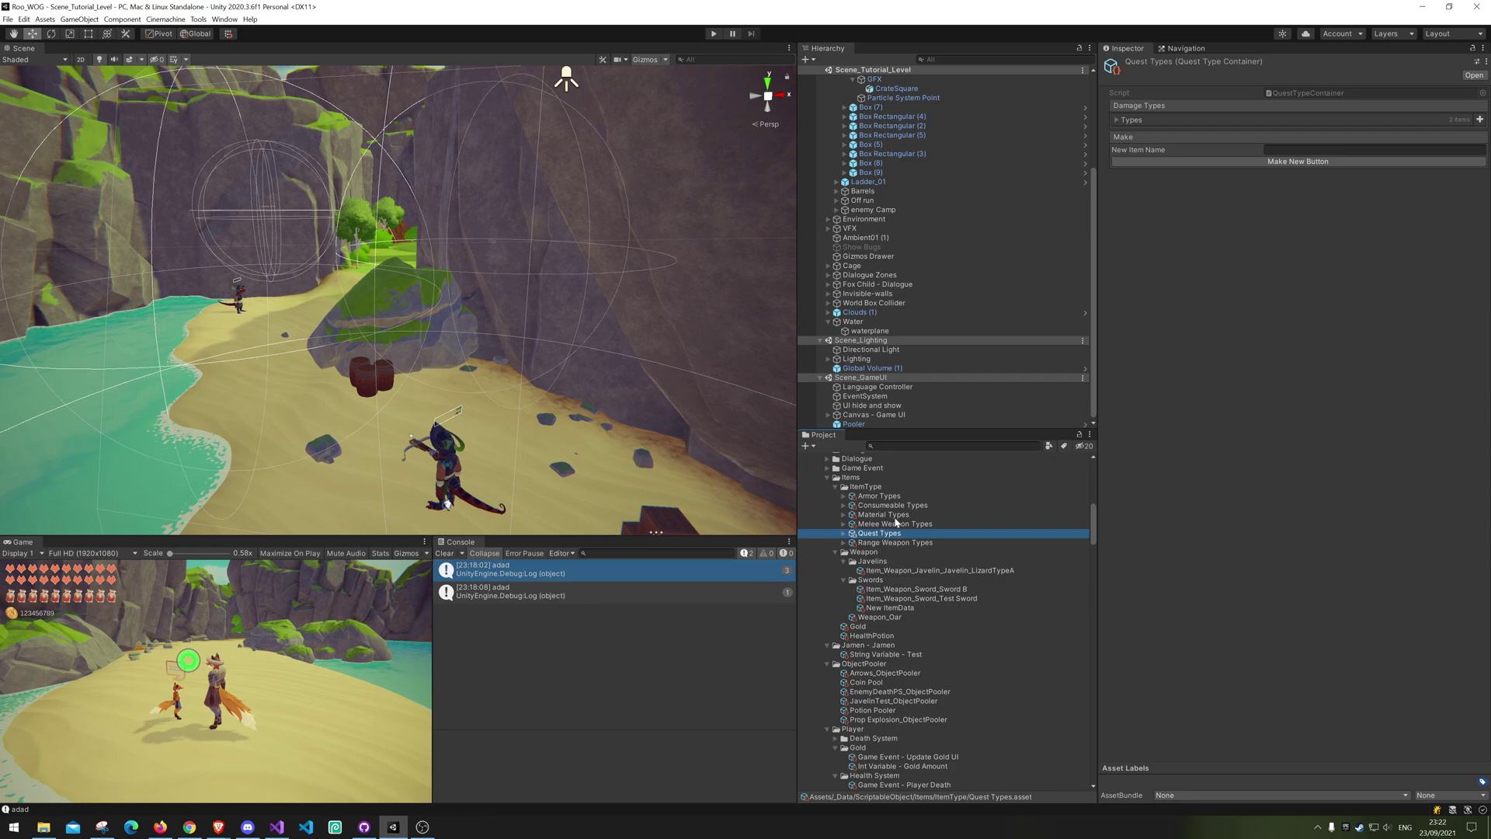
{"action": "left_click", "coordinate": [893, 514]}
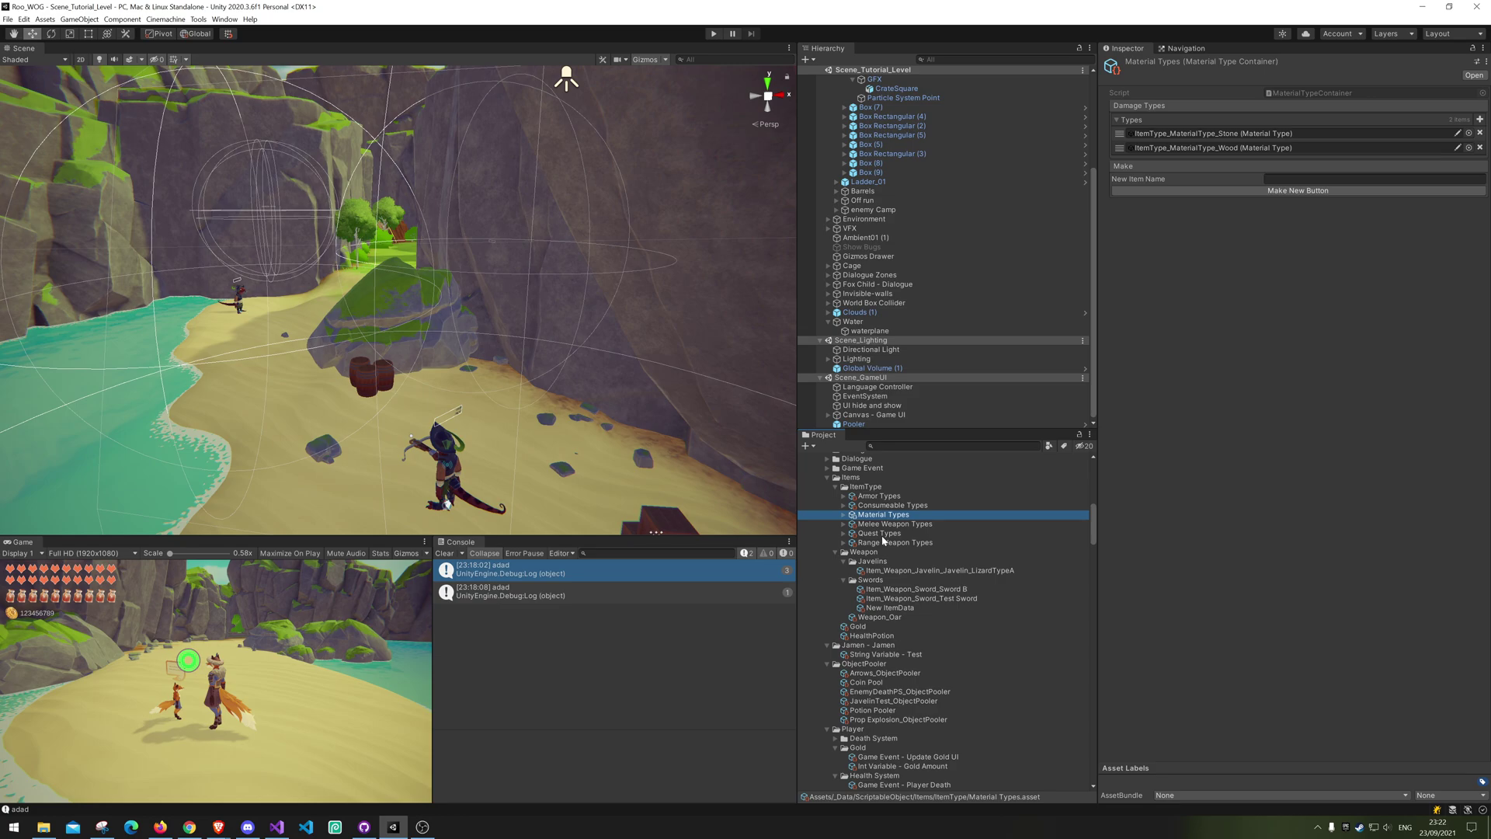
{"action": "left_click", "coordinate": [881, 533]}
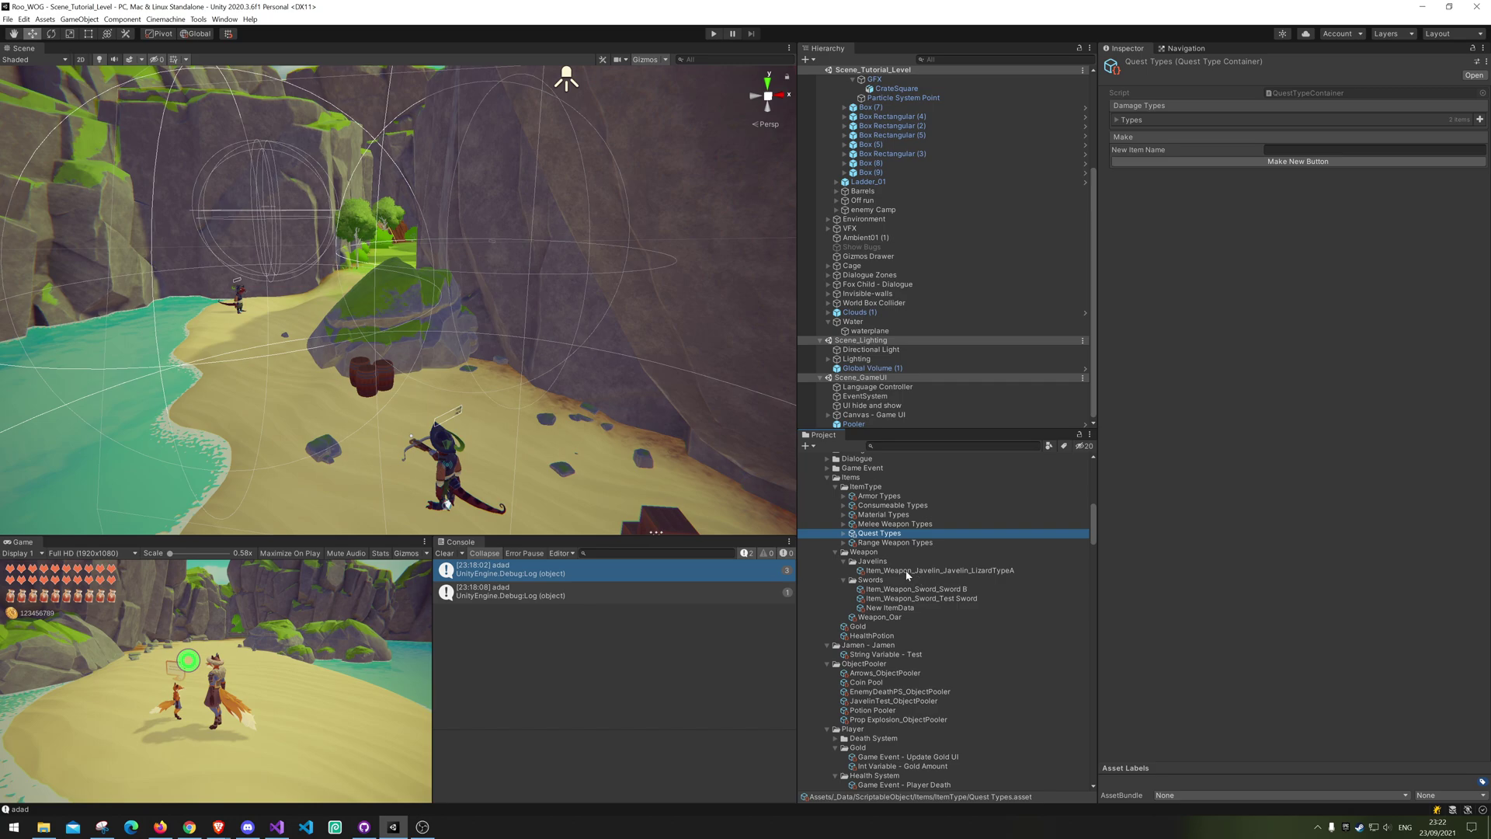
{"action": "left_click", "coordinate": [844, 534]}
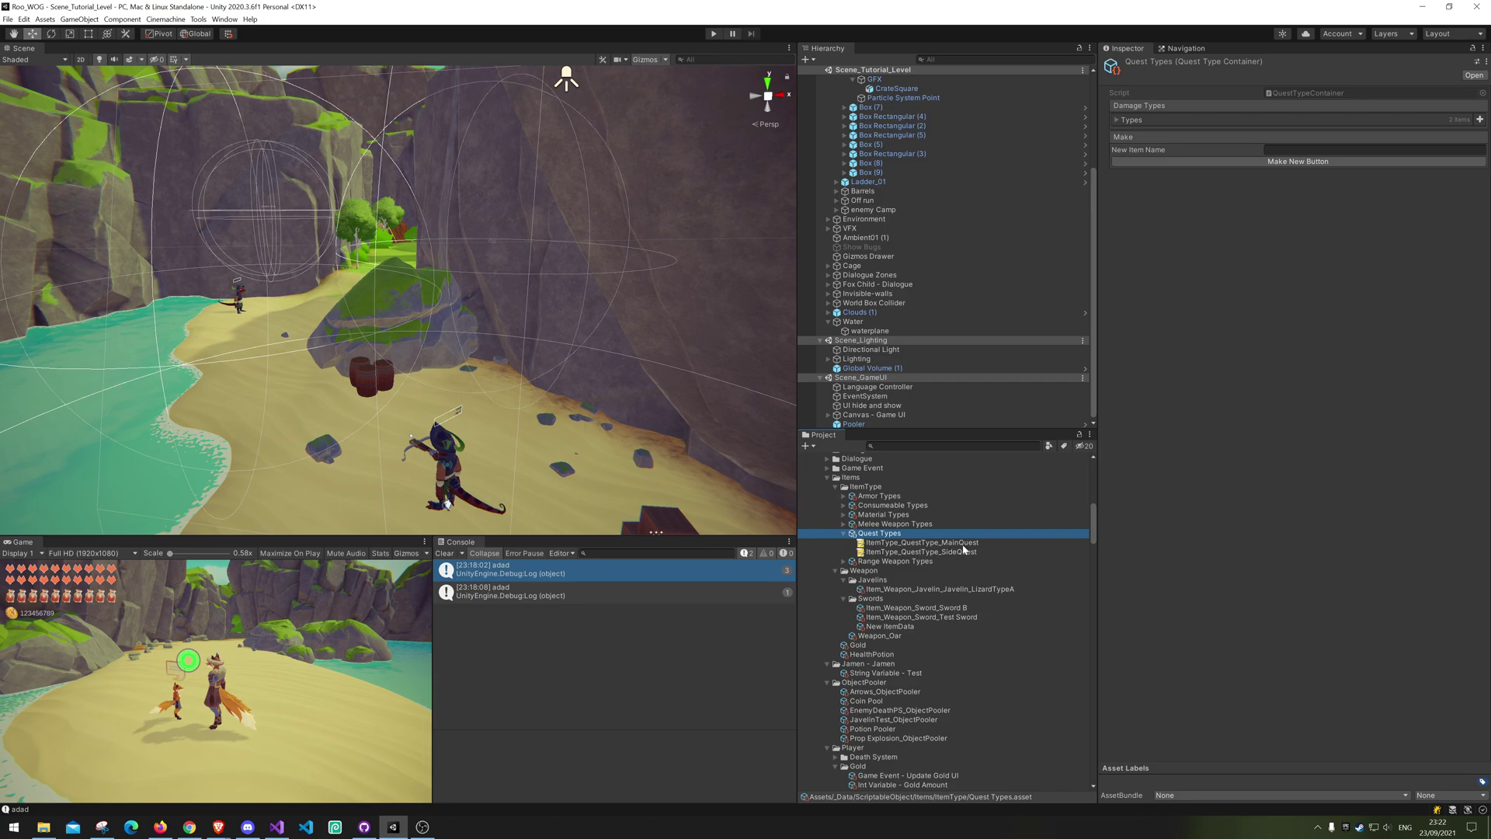
{"action": "left_click", "coordinate": [889, 626]}
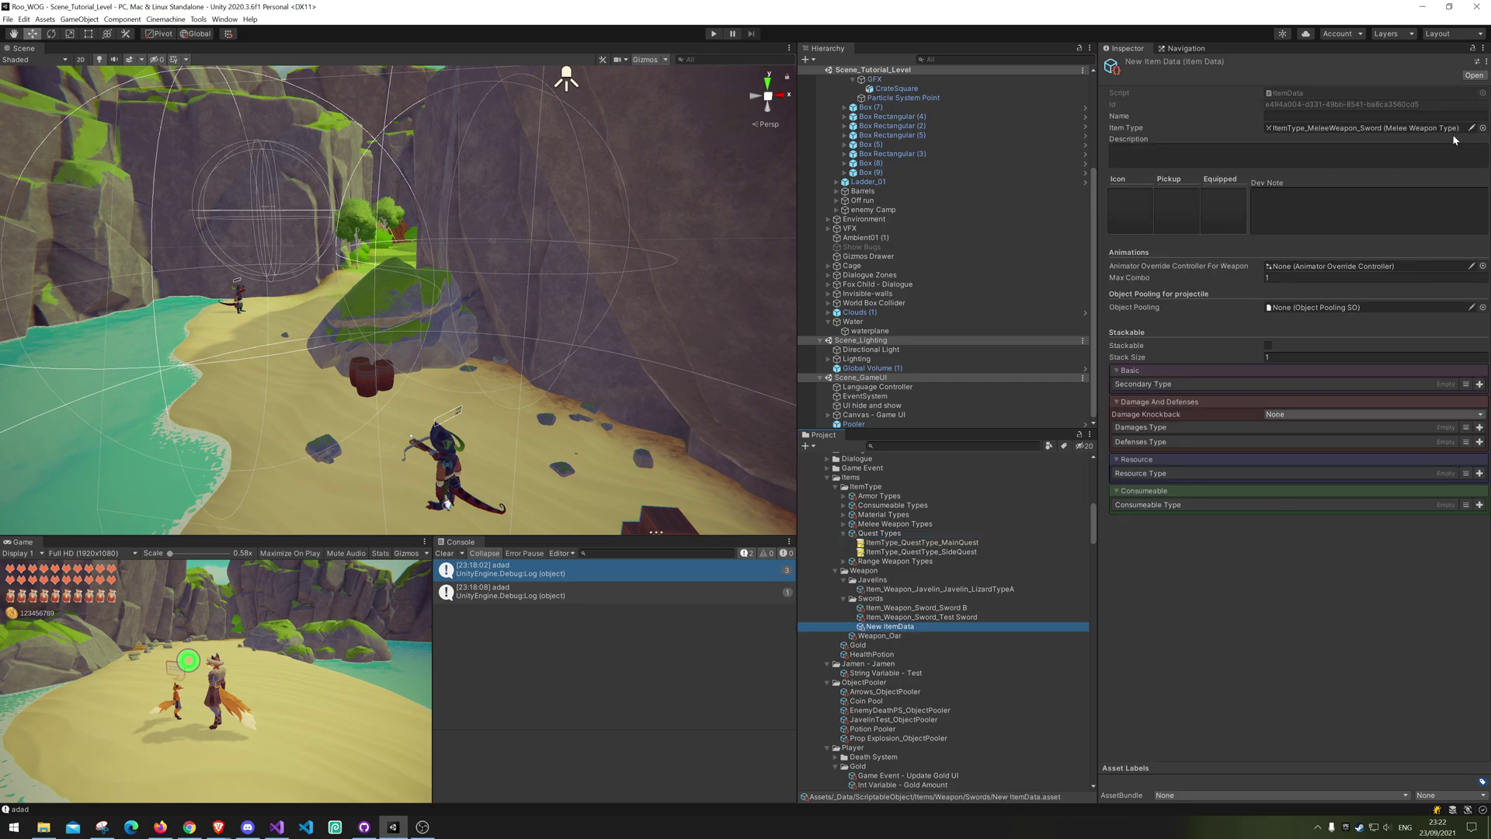
{"action": "left_click", "coordinate": [1482, 133]}
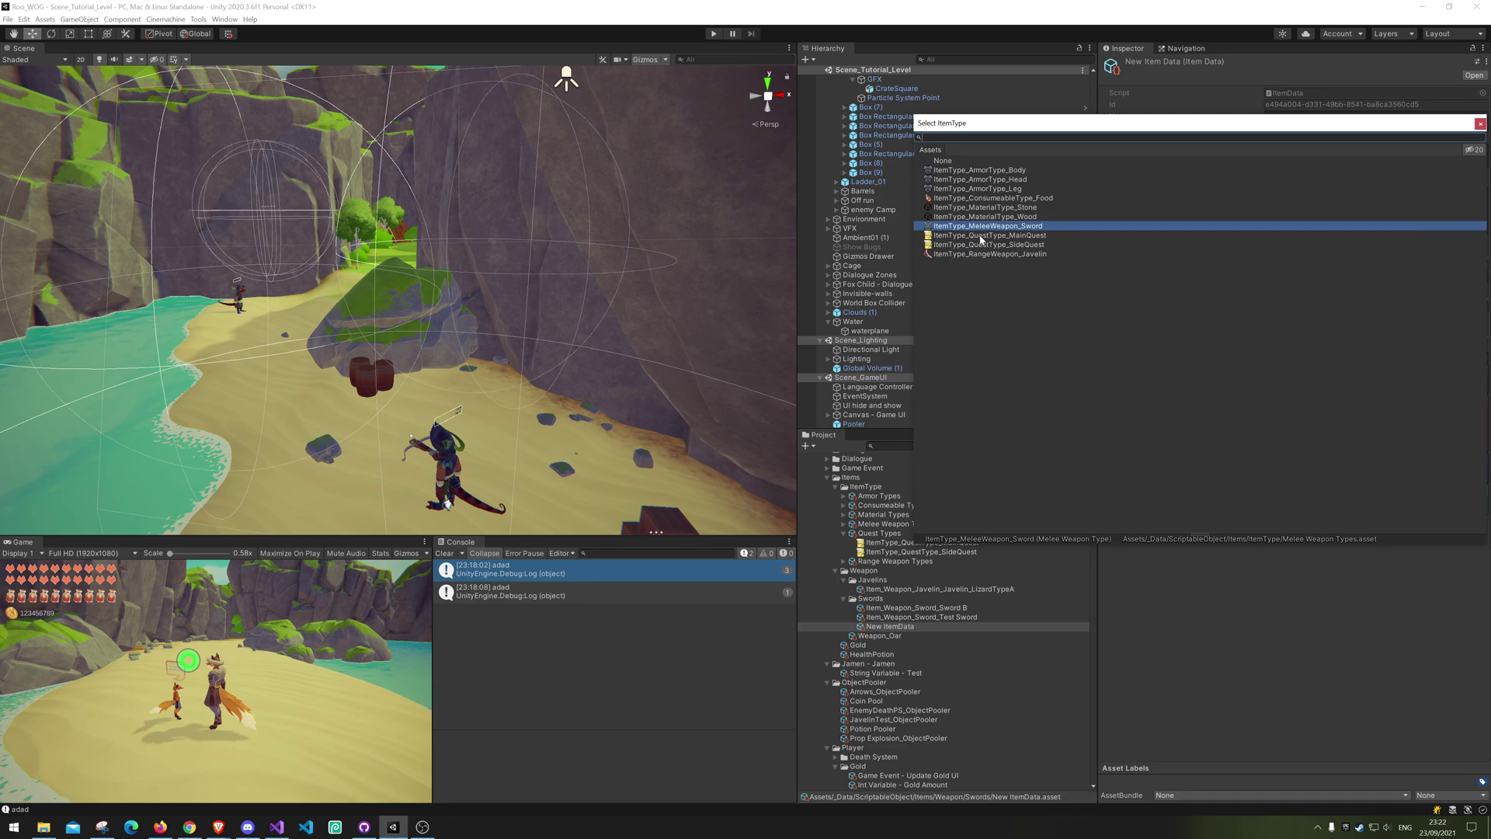
{"action": "left_click", "coordinate": [982, 236]}
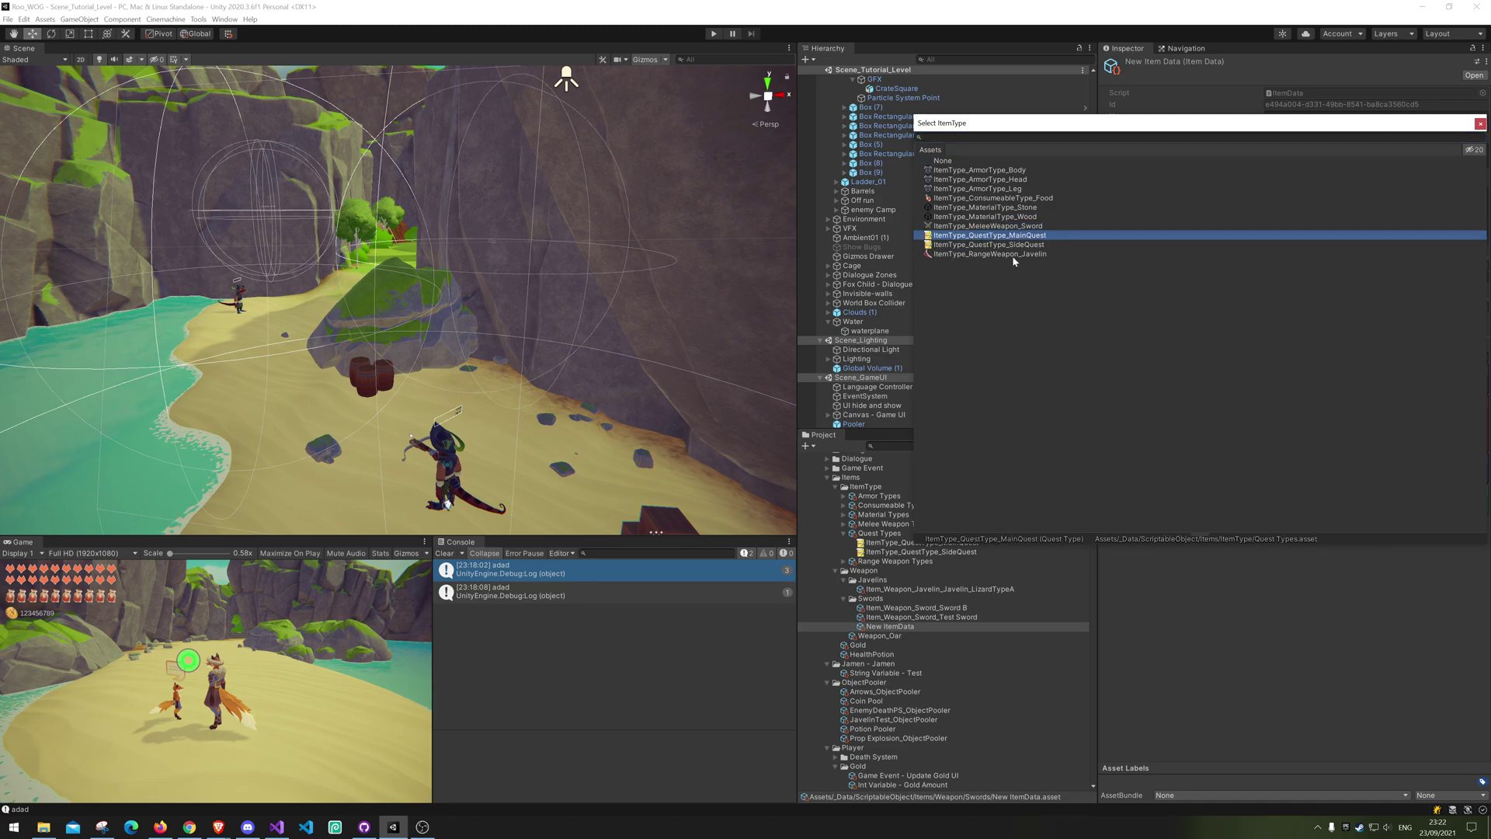
{"action": "double_click", "coordinate": [1037, 237]}
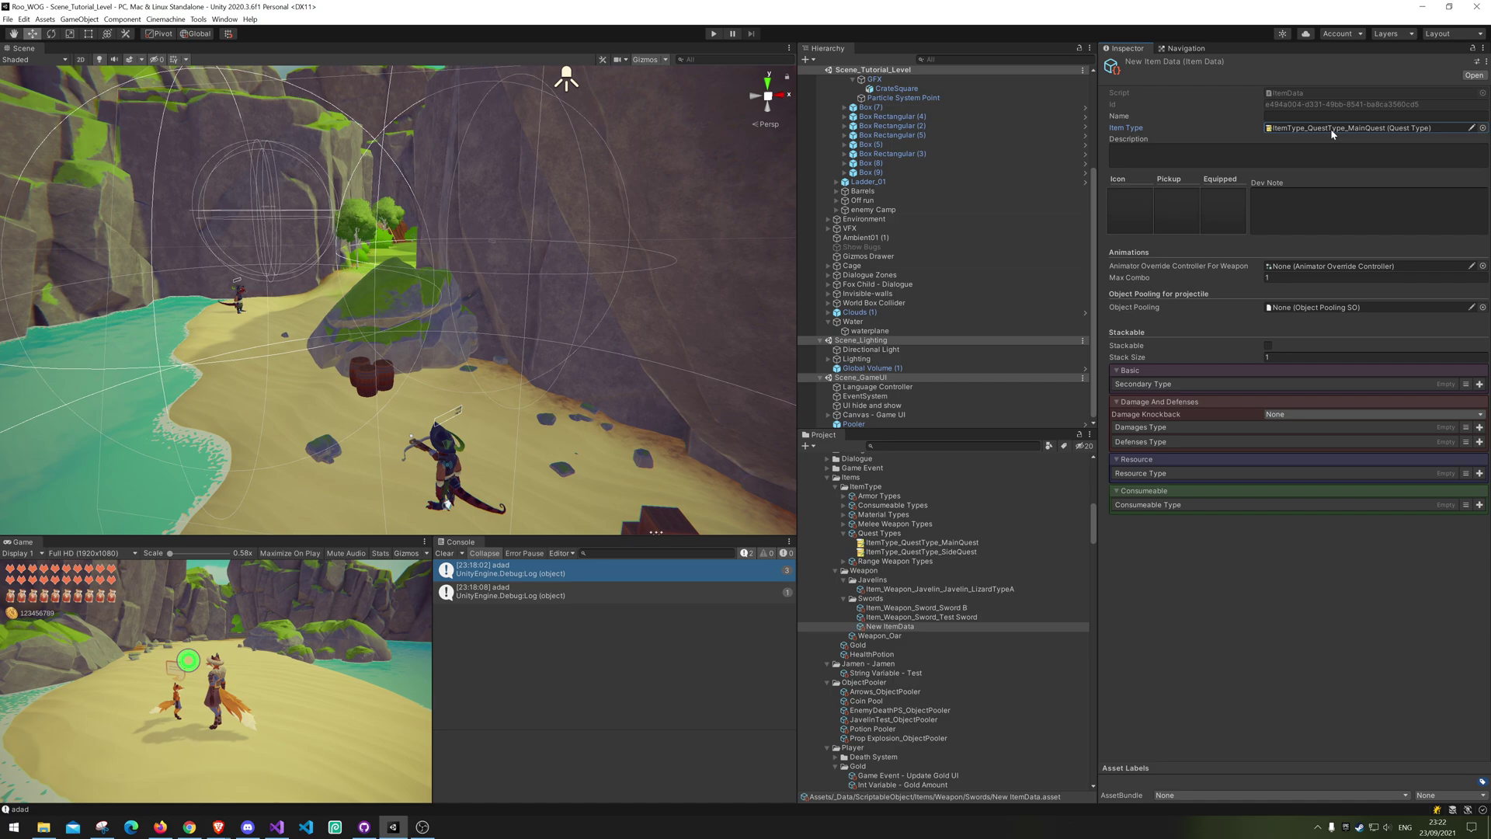
{"action": "left_click", "coordinate": [1482, 128]}
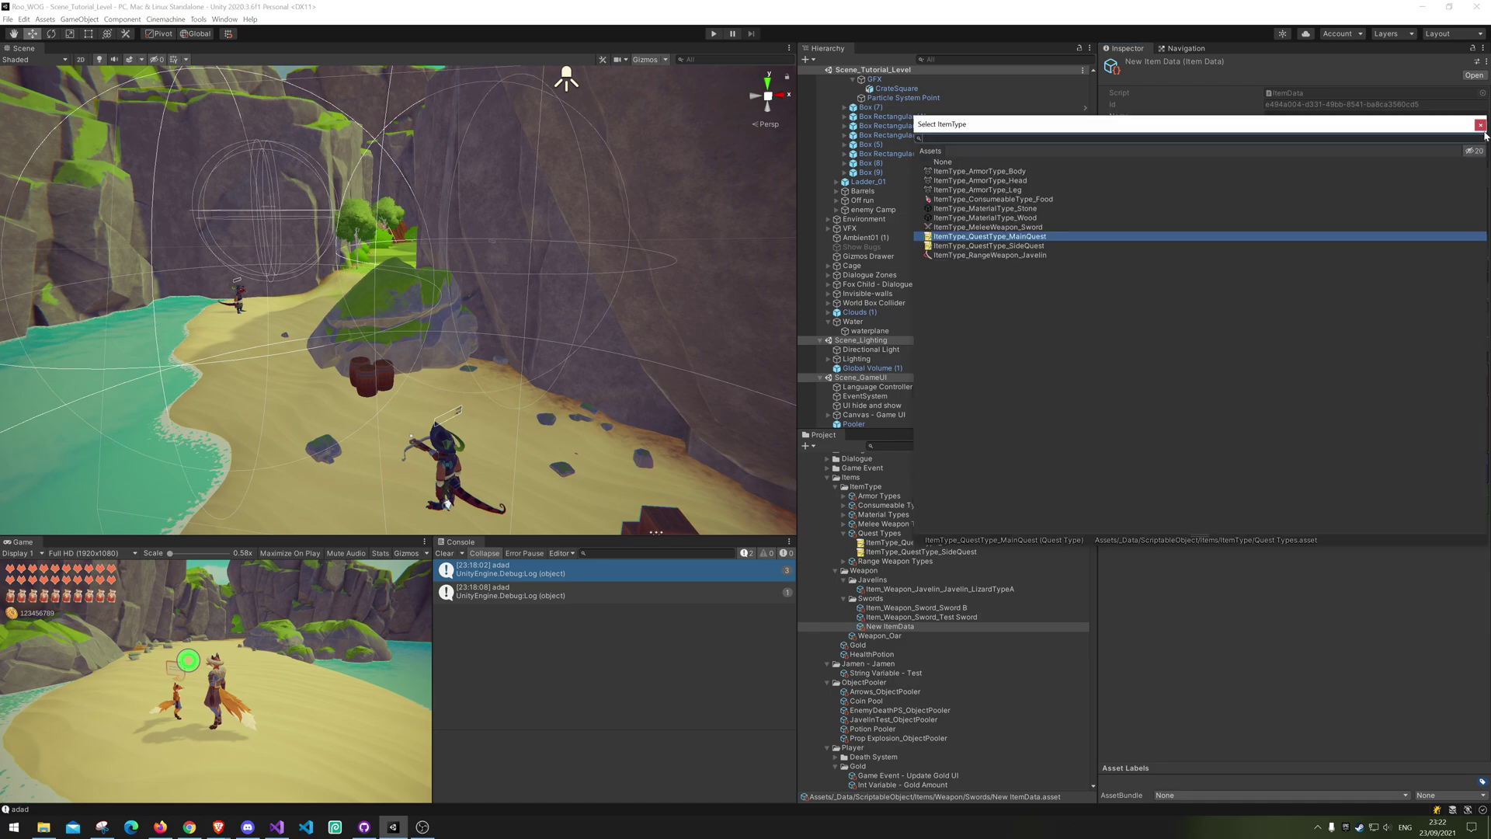
{"action": "double_click", "coordinate": [971, 227]}
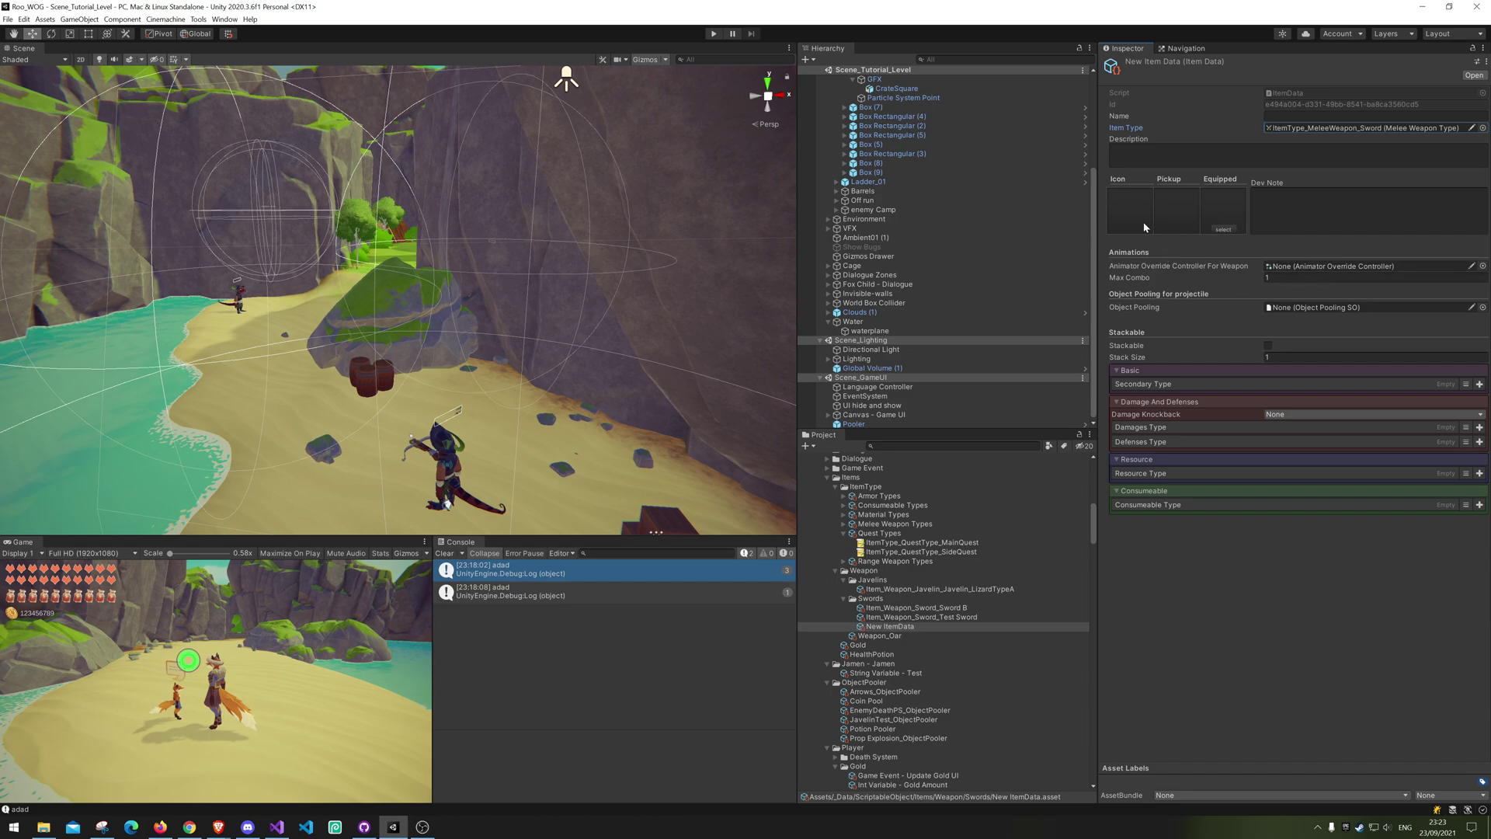
{"action": "left_click", "coordinate": [1223, 230]}
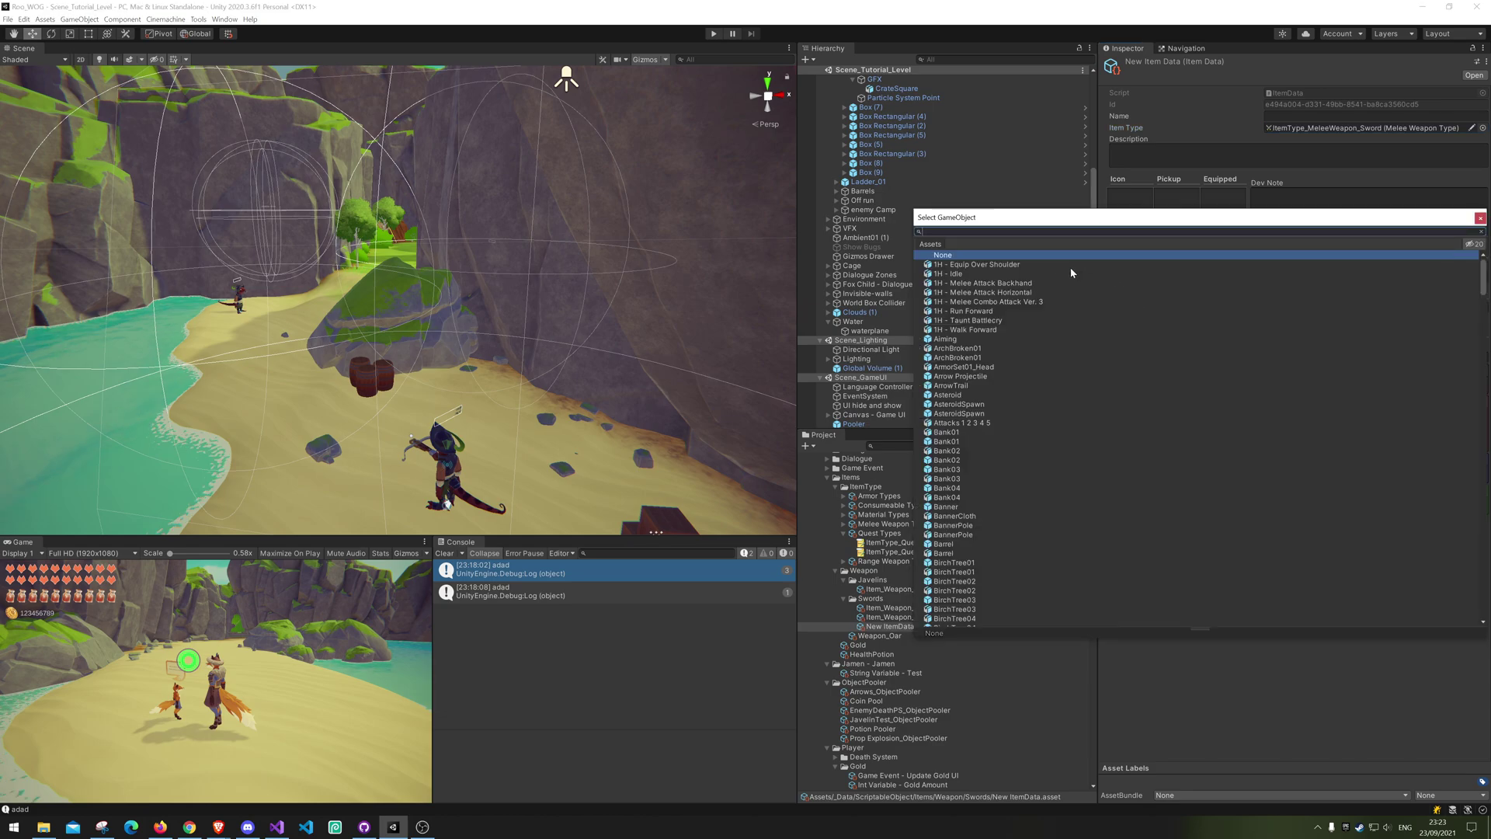
{"action": "key", "text": "Escape"}
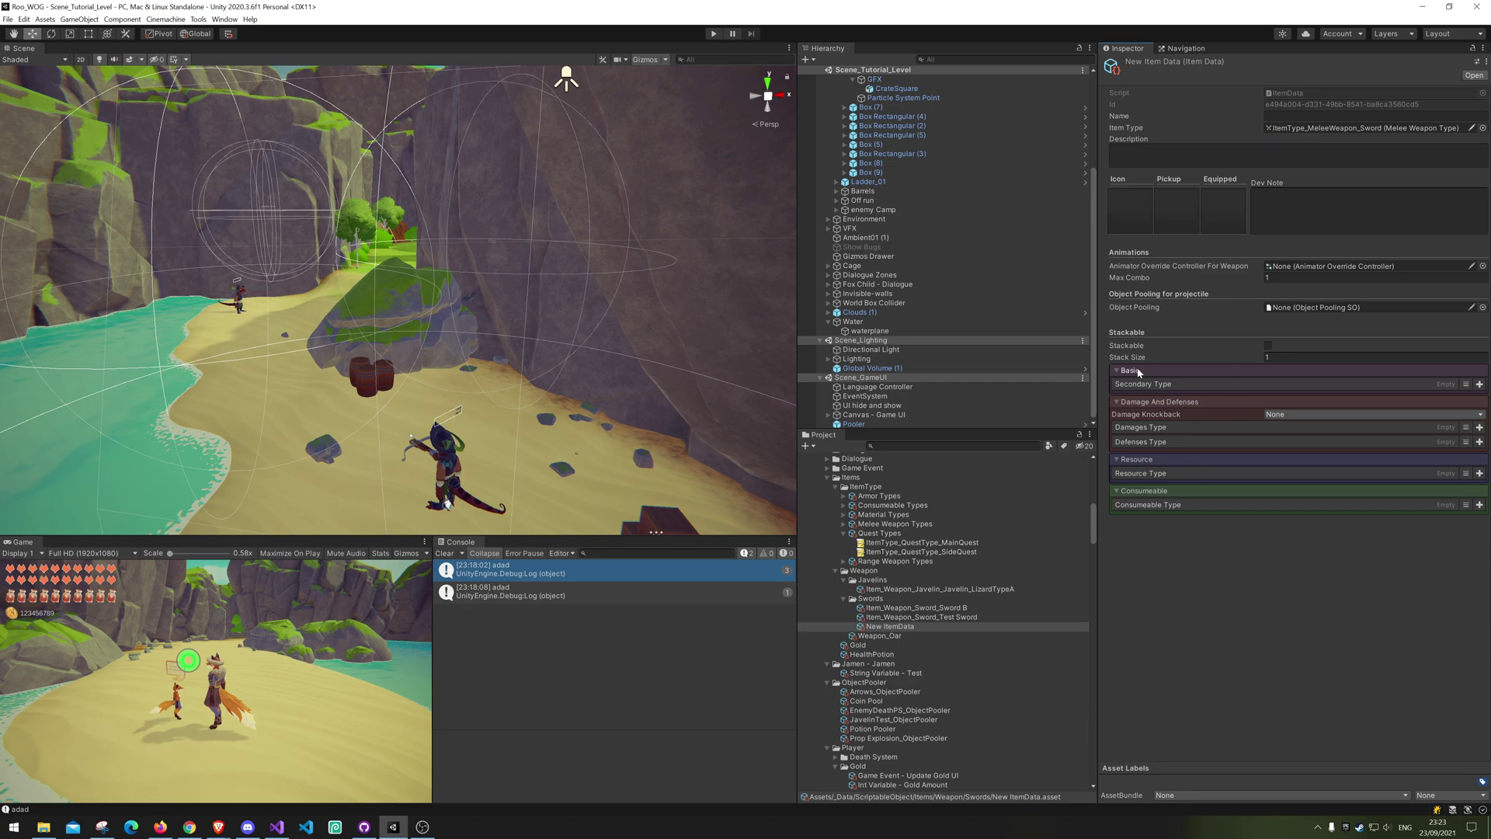
Step: Add Fire (1) and Water (5) damage entries to New ItemData
{"action": "left_click", "coordinate": [1479, 427]}
{"action": "left_click", "coordinate": [1274, 460]}
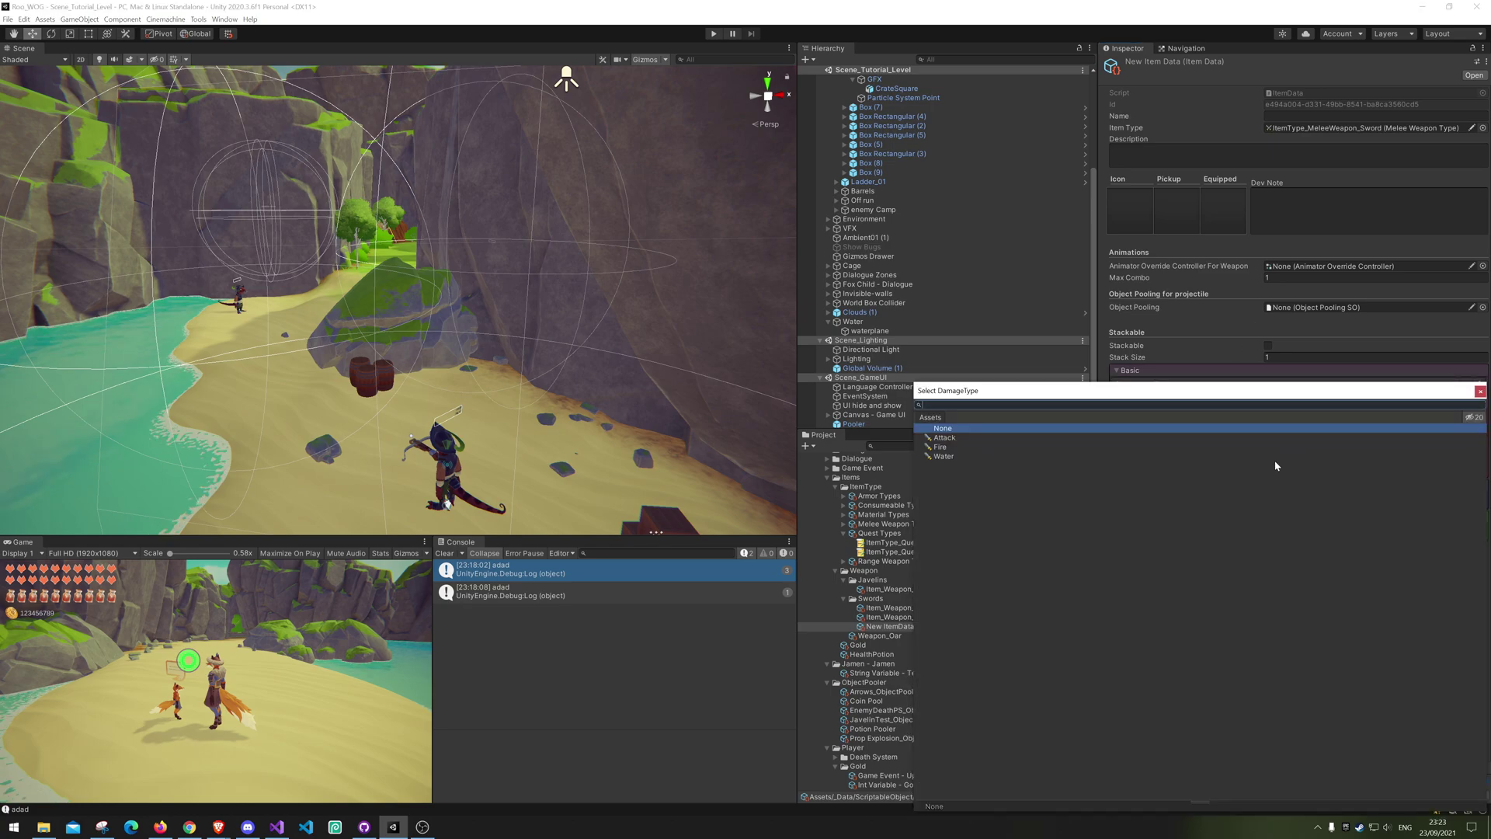
{"action": "double_click", "coordinate": [941, 448]}
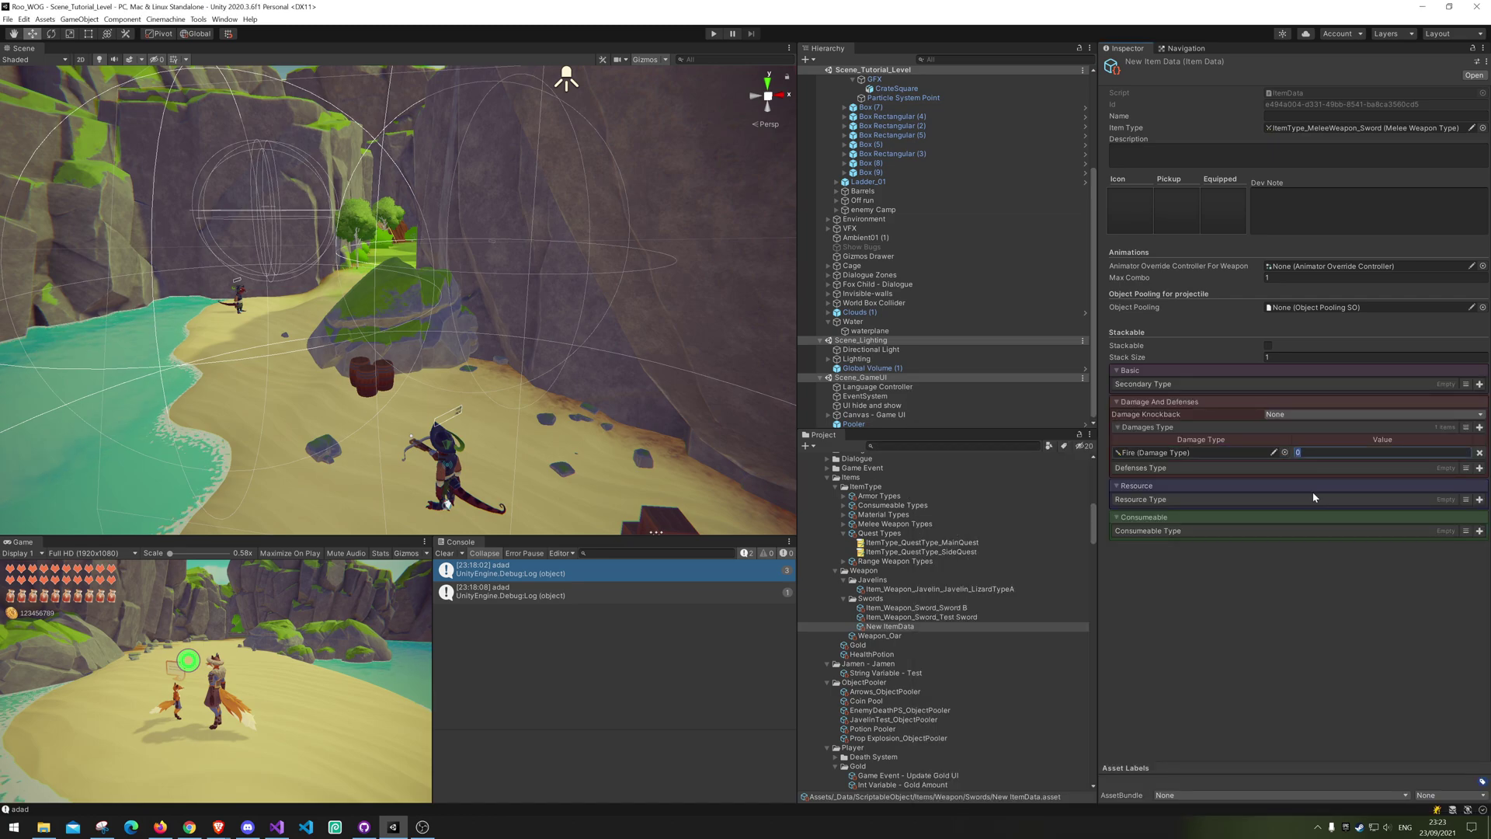
{"action": "left_click", "coordinate": [1479, 427]}
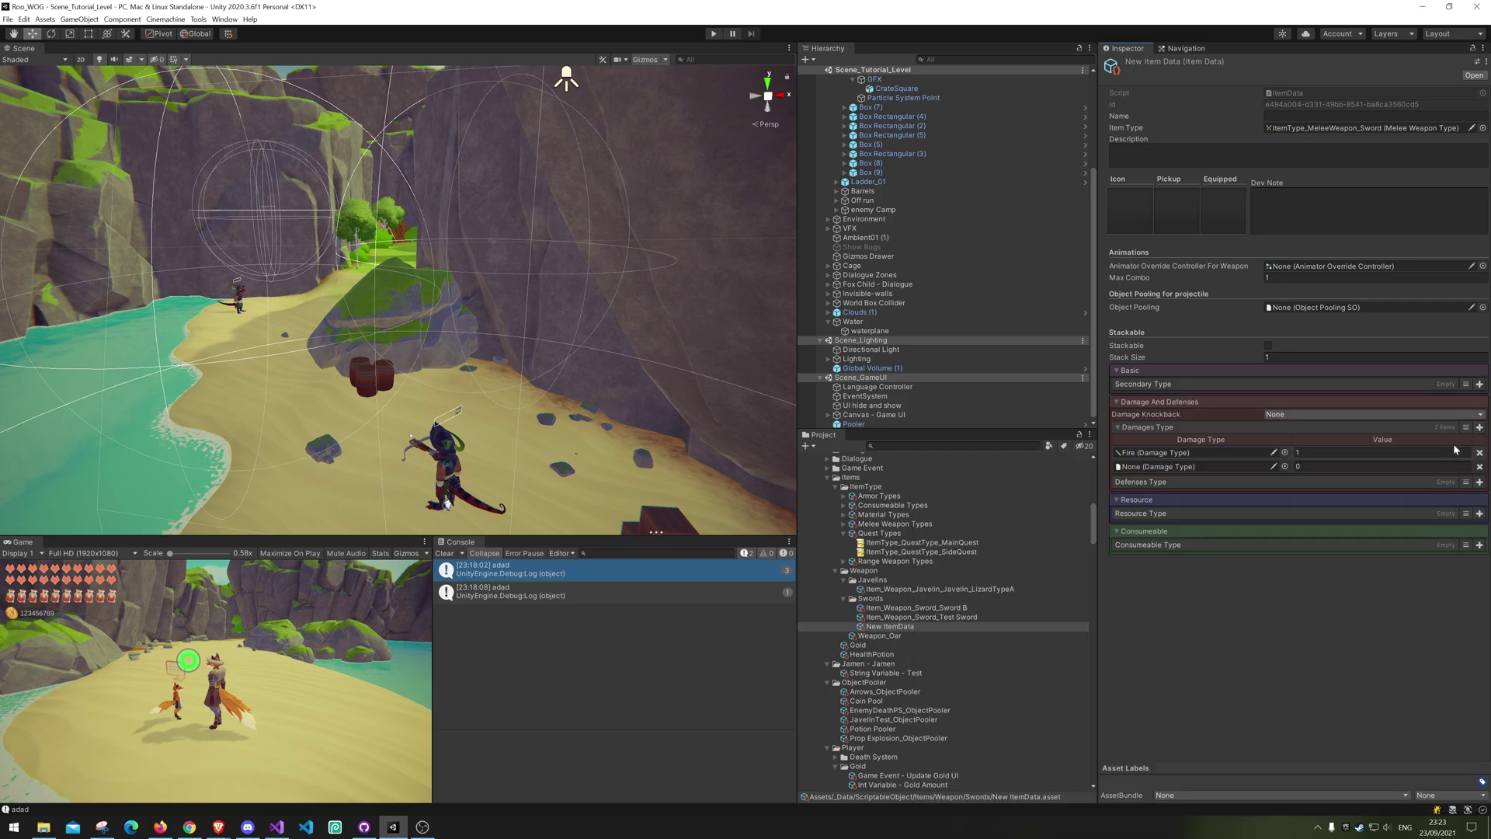
{"action": "left_click", "coordinate": [1279, 468]}
{"action": "double_click", "coordinate": [960, 456]}
{"action": "left_click", "coordinate": [1332, 466]}
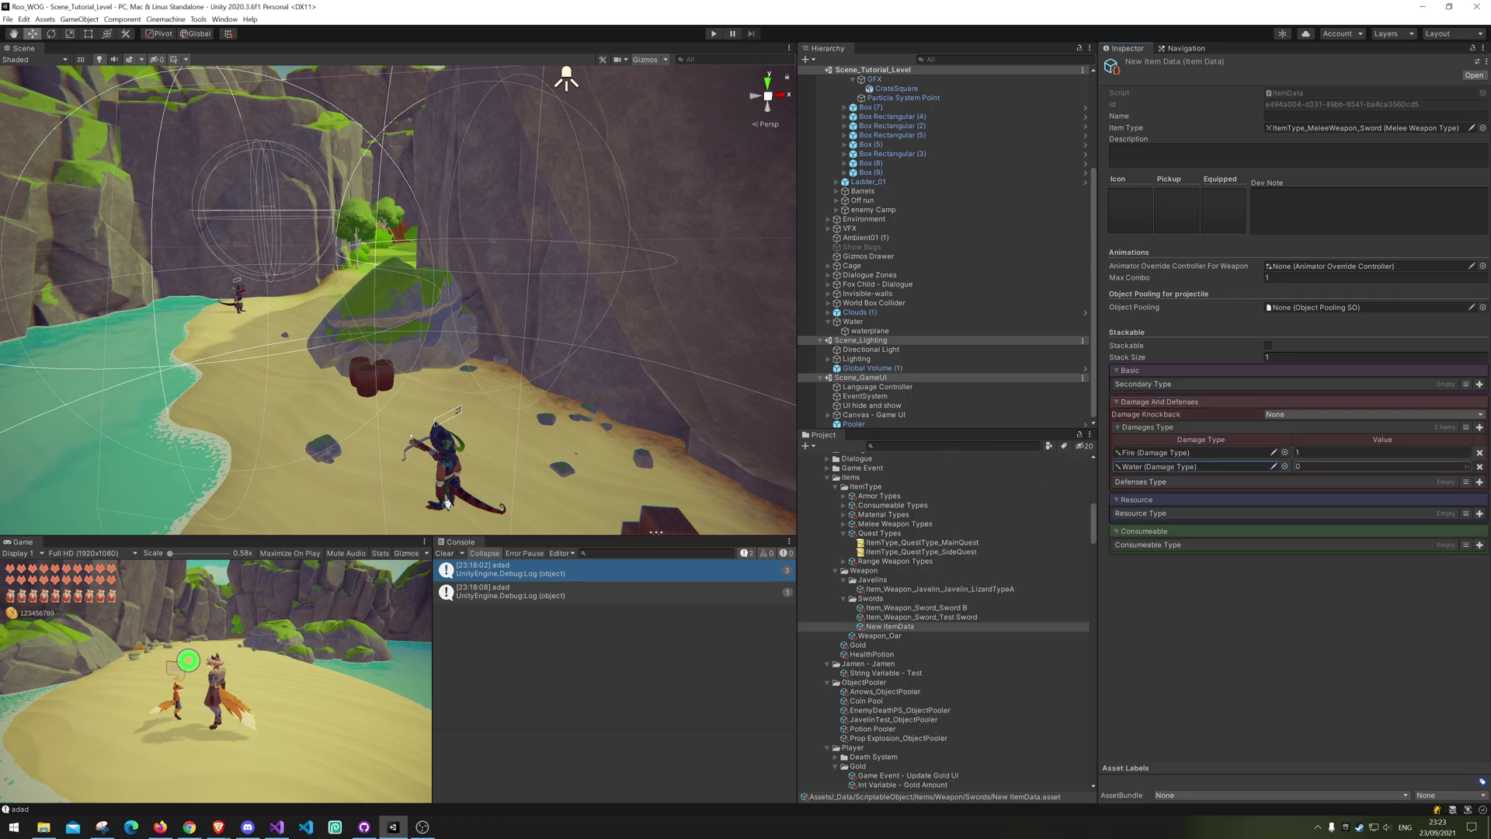
{"action": "type", "text": "5"}
Step: Add a Magic defense entry of 5 and a Mana resource entry of 10
{"action": "left_click", "coordinate": [1479, 482]}
{"action": "left_click", "coordinate": [1283, 502]}
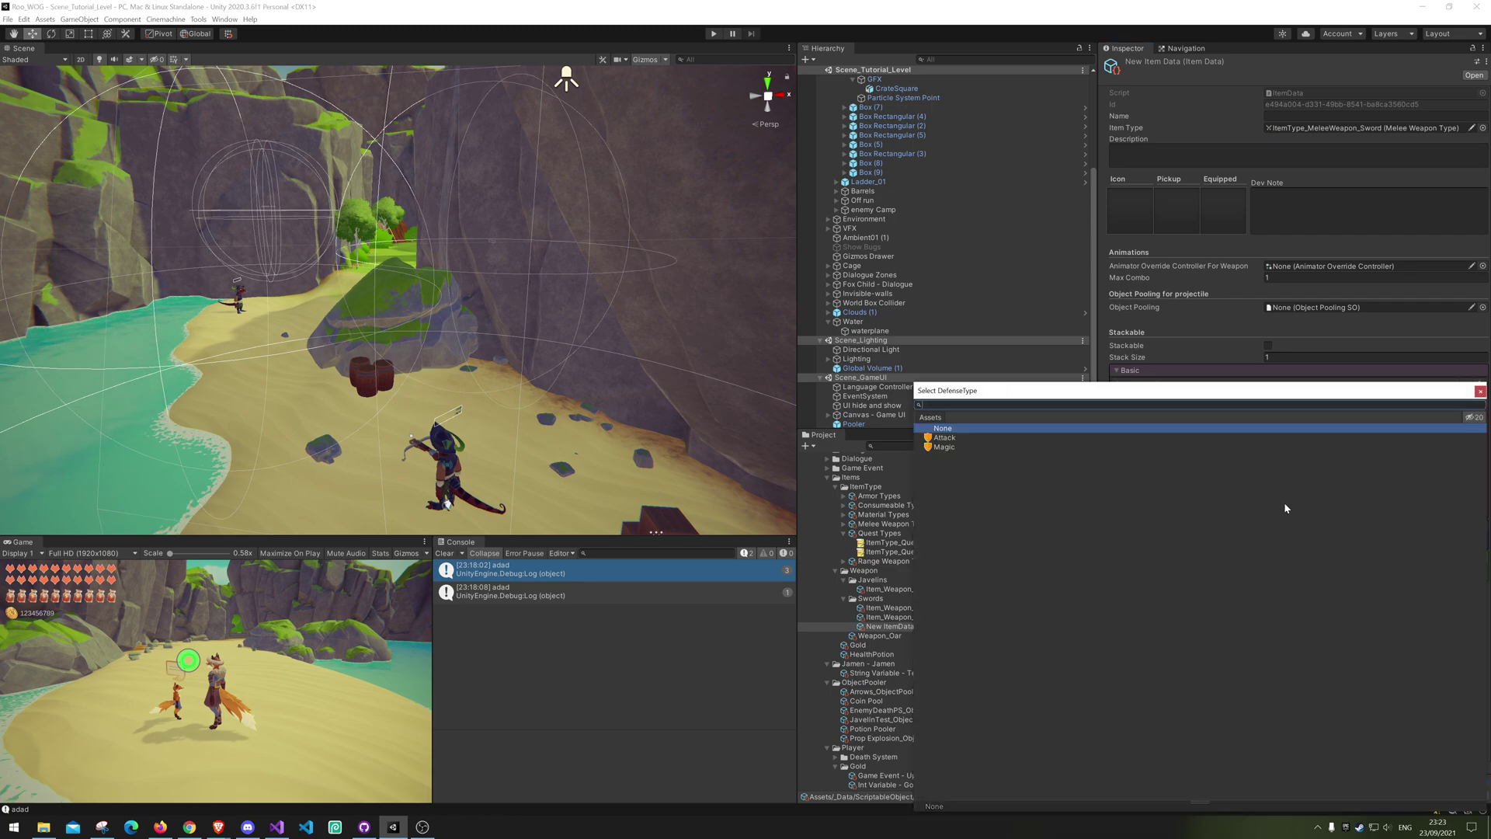
{"action": "double_click", "coordinate": [955, 447]}
{"action": "type", "text": "5"}
{"action": "left_click", "coordinate": [1479, 538]}
{"action": "left_click", "coordinate": [1284, 564]}
{"action": "double_click", "coordinate": [943, 455]}
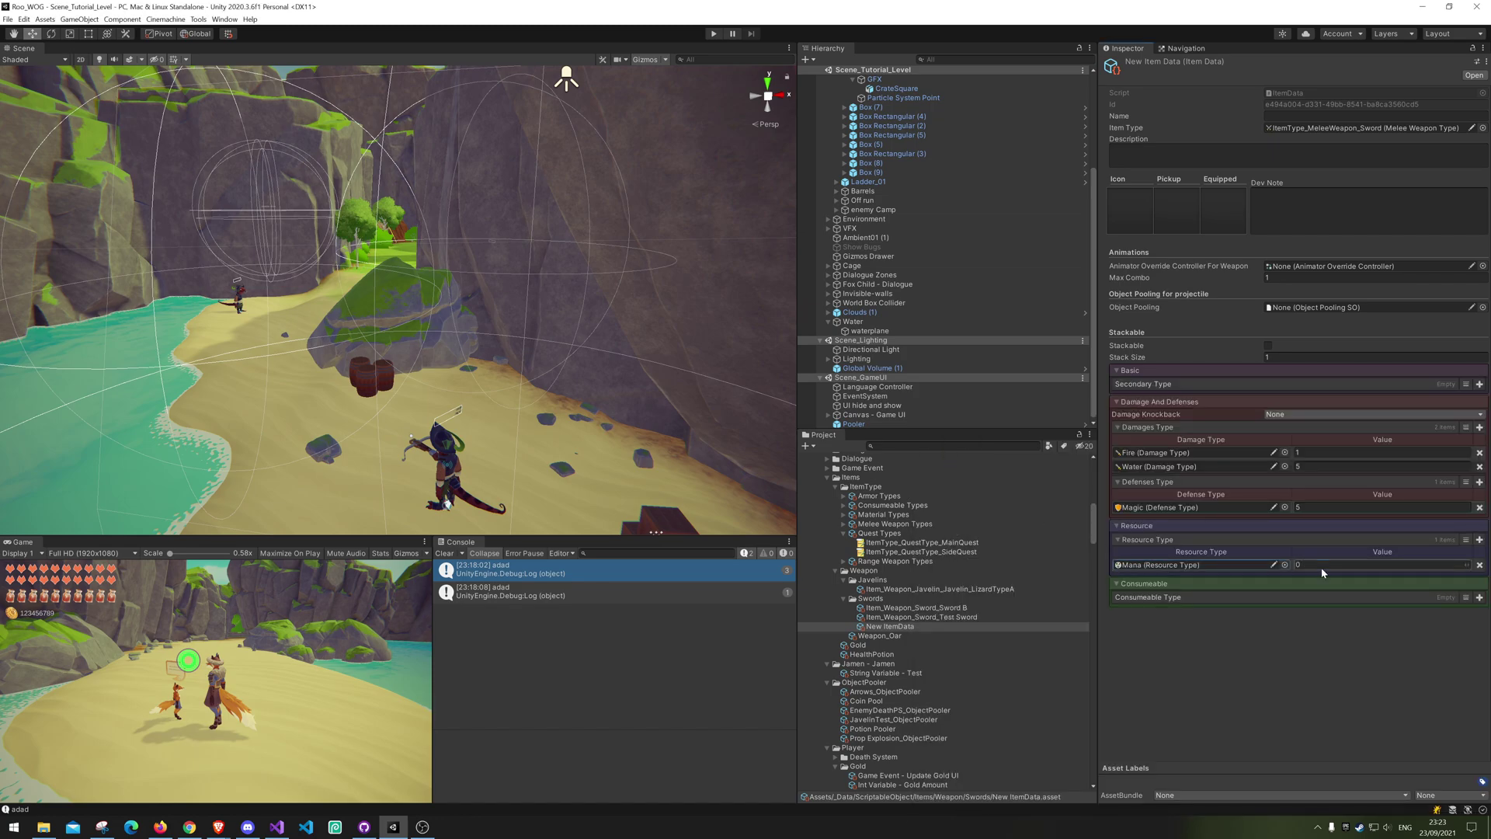
{"action": "type", "text": "10"}
{"action": "key", "text": "Return"}
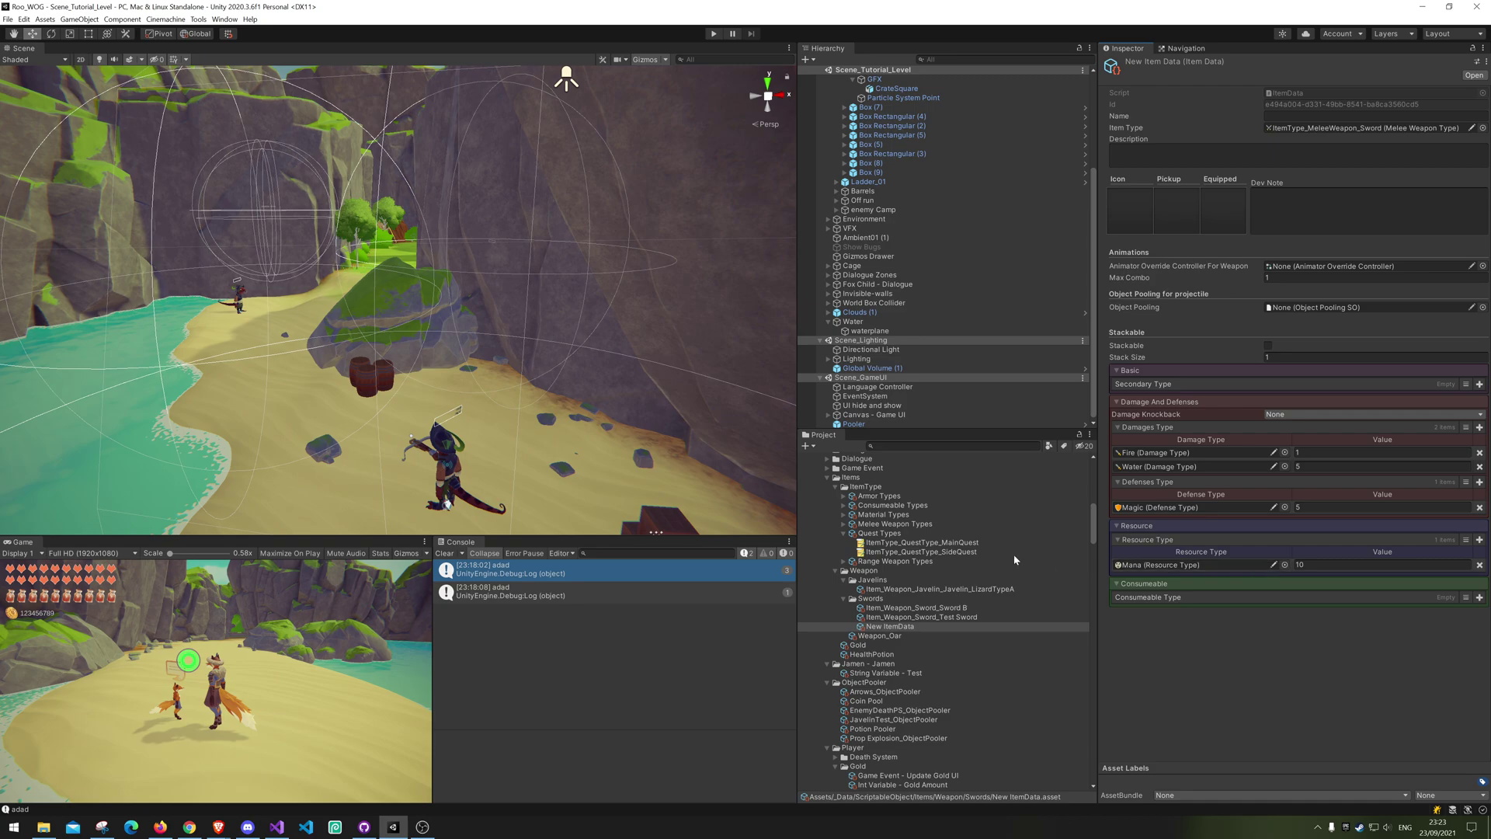
Step: Create a new Air damage type in the Damage Types container
{"action": "scroll", "coordinate": [980, 538], "scroll_direction": "down", "scroll_amount": 10}
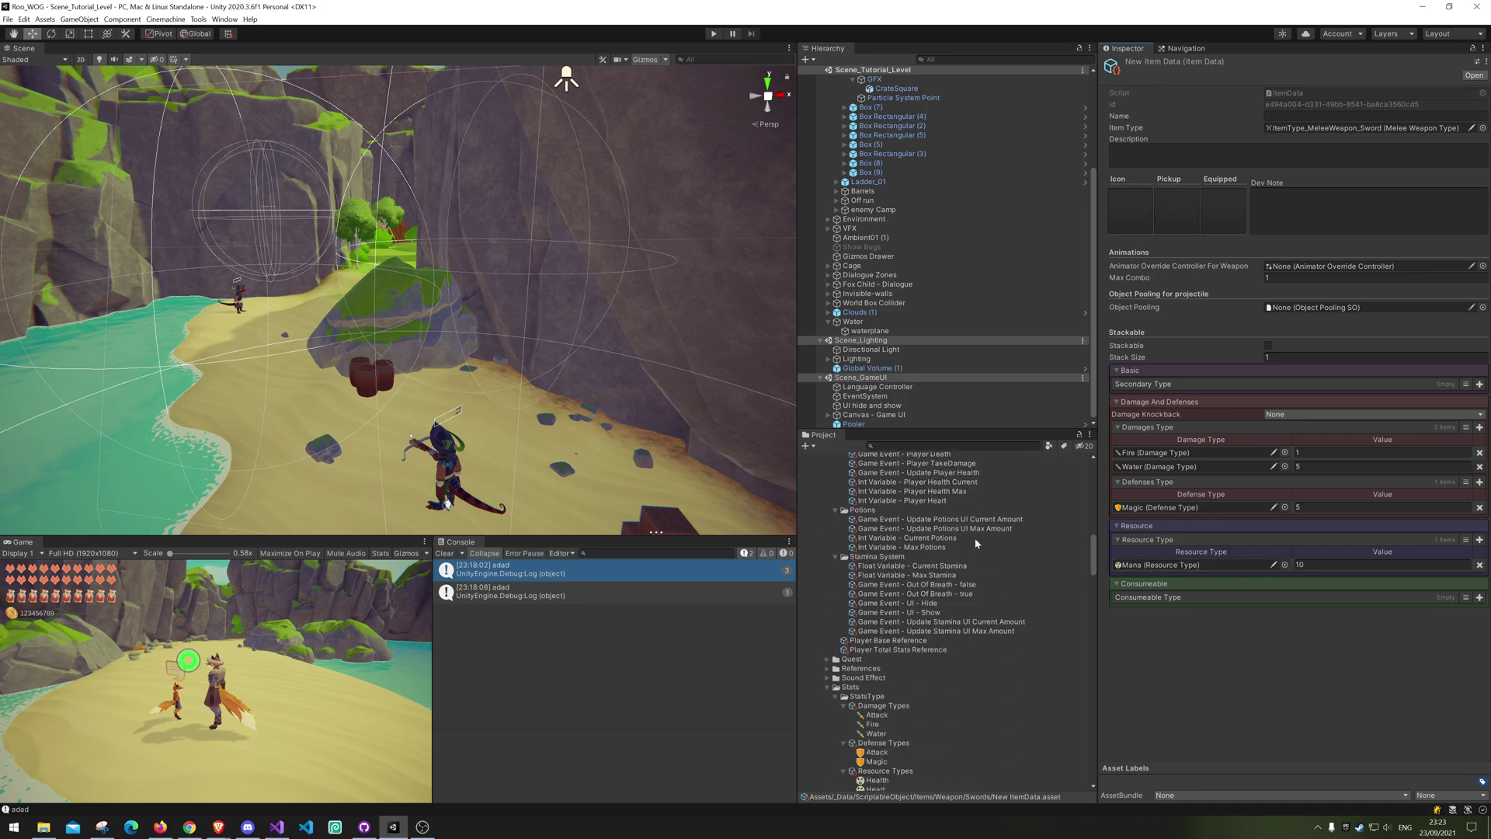
{"action": "left_click", "coordinate": [885, 706]}
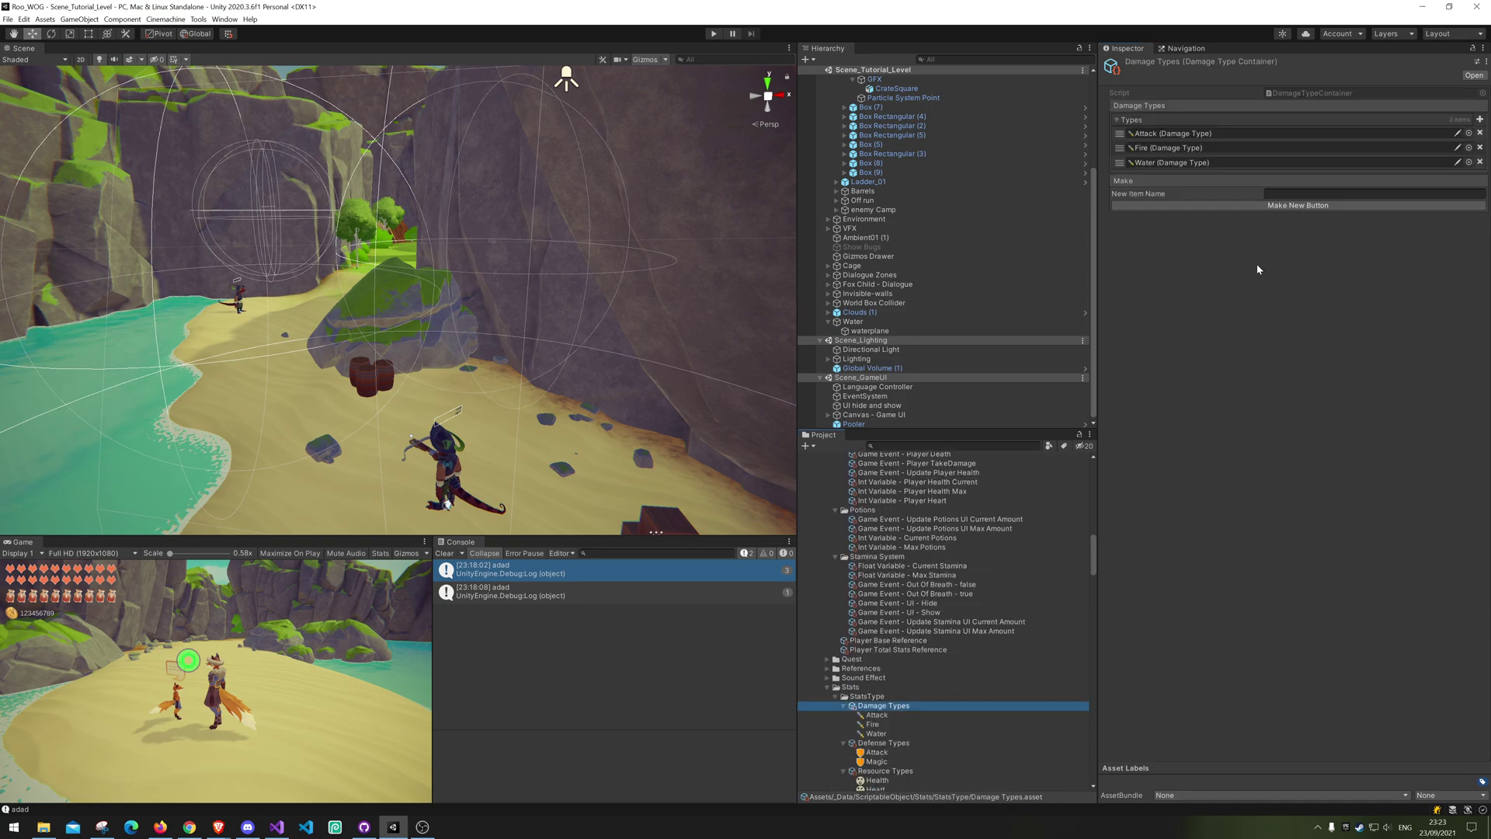
{"action": "left_click", "coordinate": [1305, 193]}
{"action": "type", "text": "Air"}
{"action": "left_click", "coordinate": [1316, 205]}
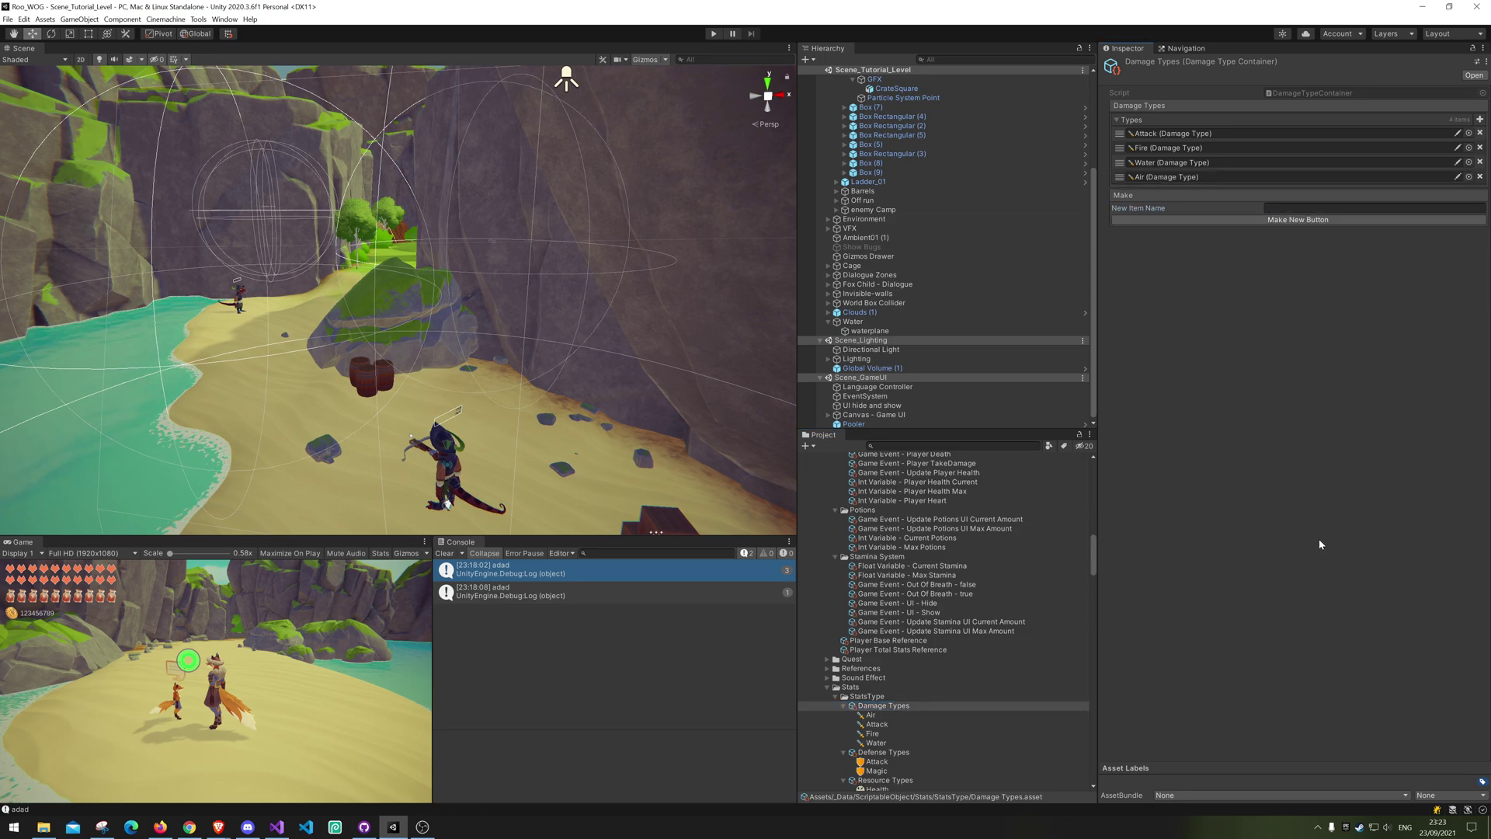
Step: Give the Air damage type the Damage Air Icon sprite
{"action": "scroll", "coordinate": [887, 596], "scroll_direction": "down", "scroll_amount": 3}
{"action": "left_click", "coordinate": [871, 644]}
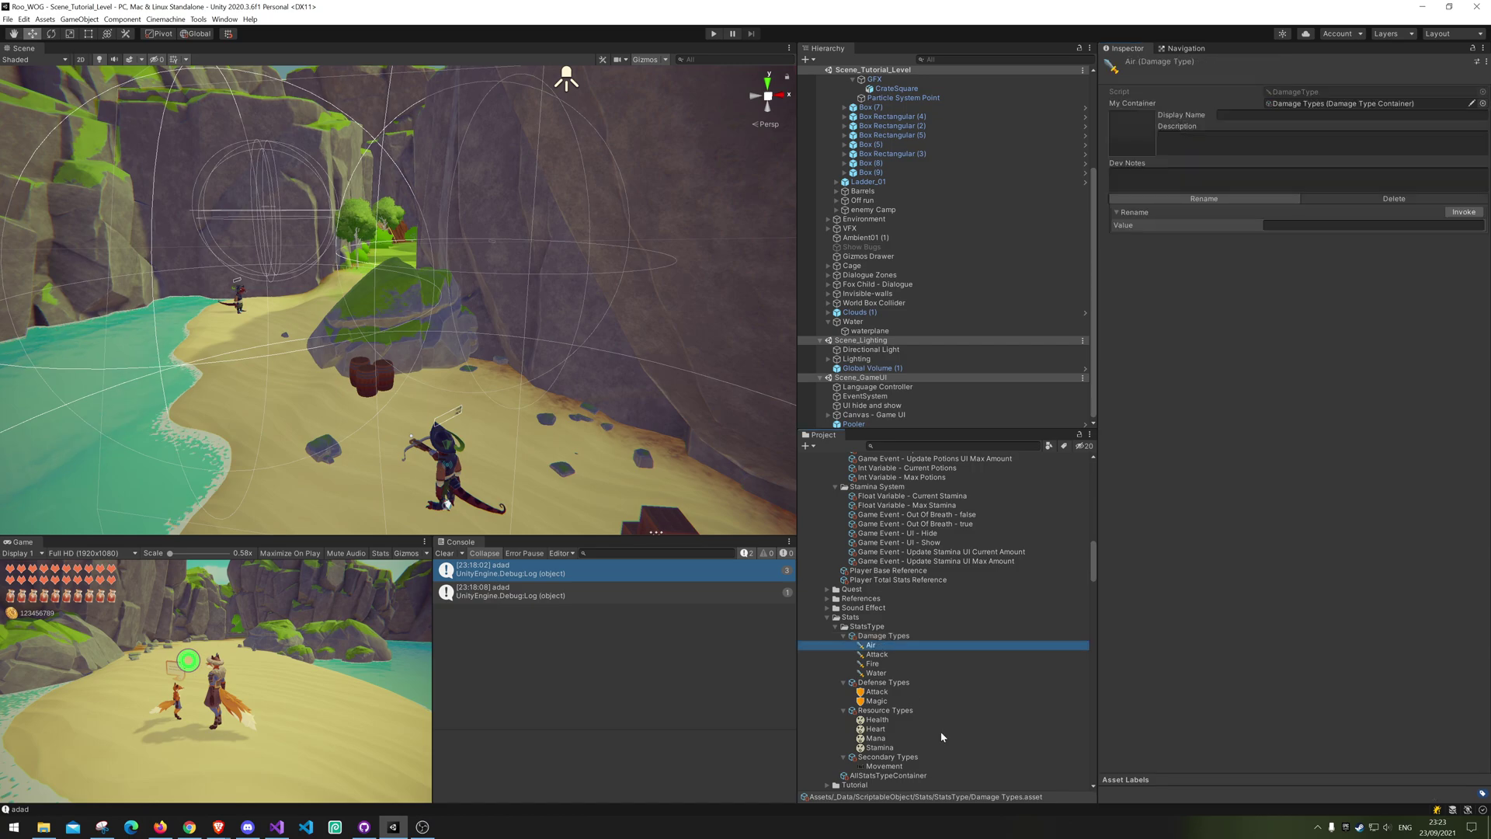
{"action": "left_click", "coordinate": [1132, 152]}
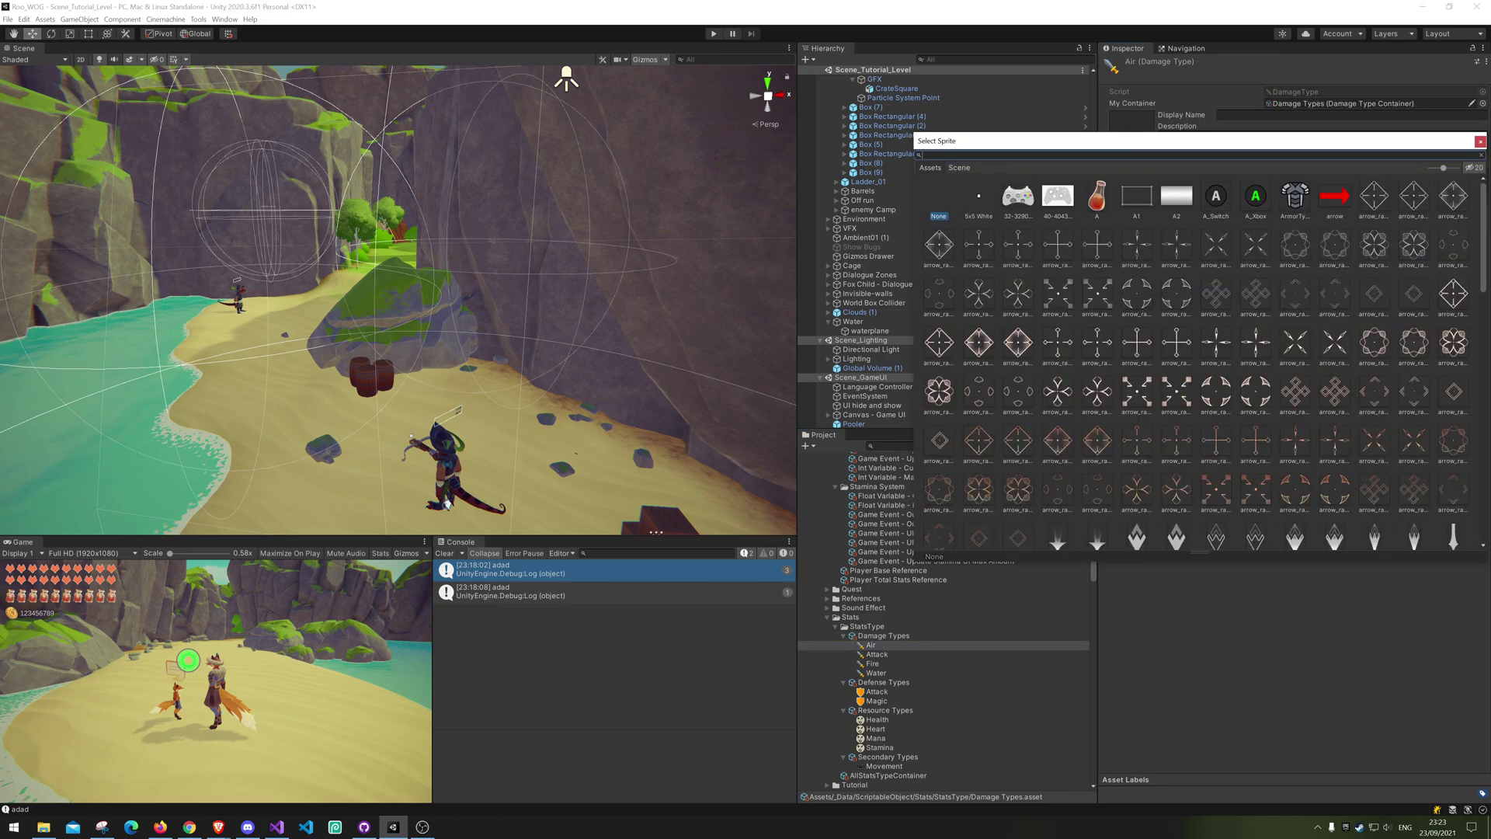
{"action": "type", "text": "air"}
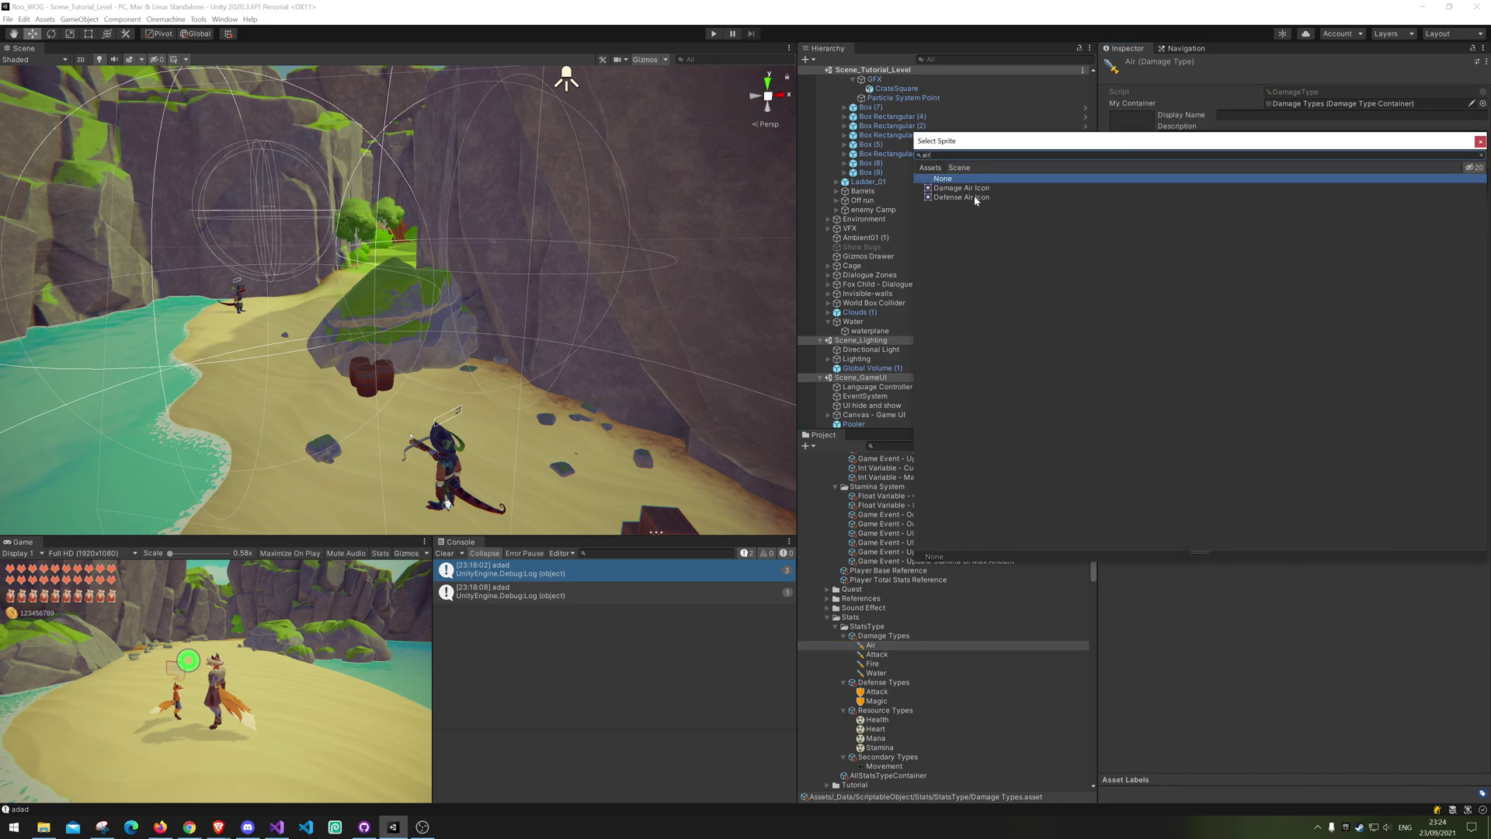
{"action": "double_click", "coordinate": [974, 191]}
Step: Set Air's display name to 'Air Damge' and start editing its description
{"action": "left_click", "coordinate": [1243, 117]}
{"action": "type", "text": "A"}
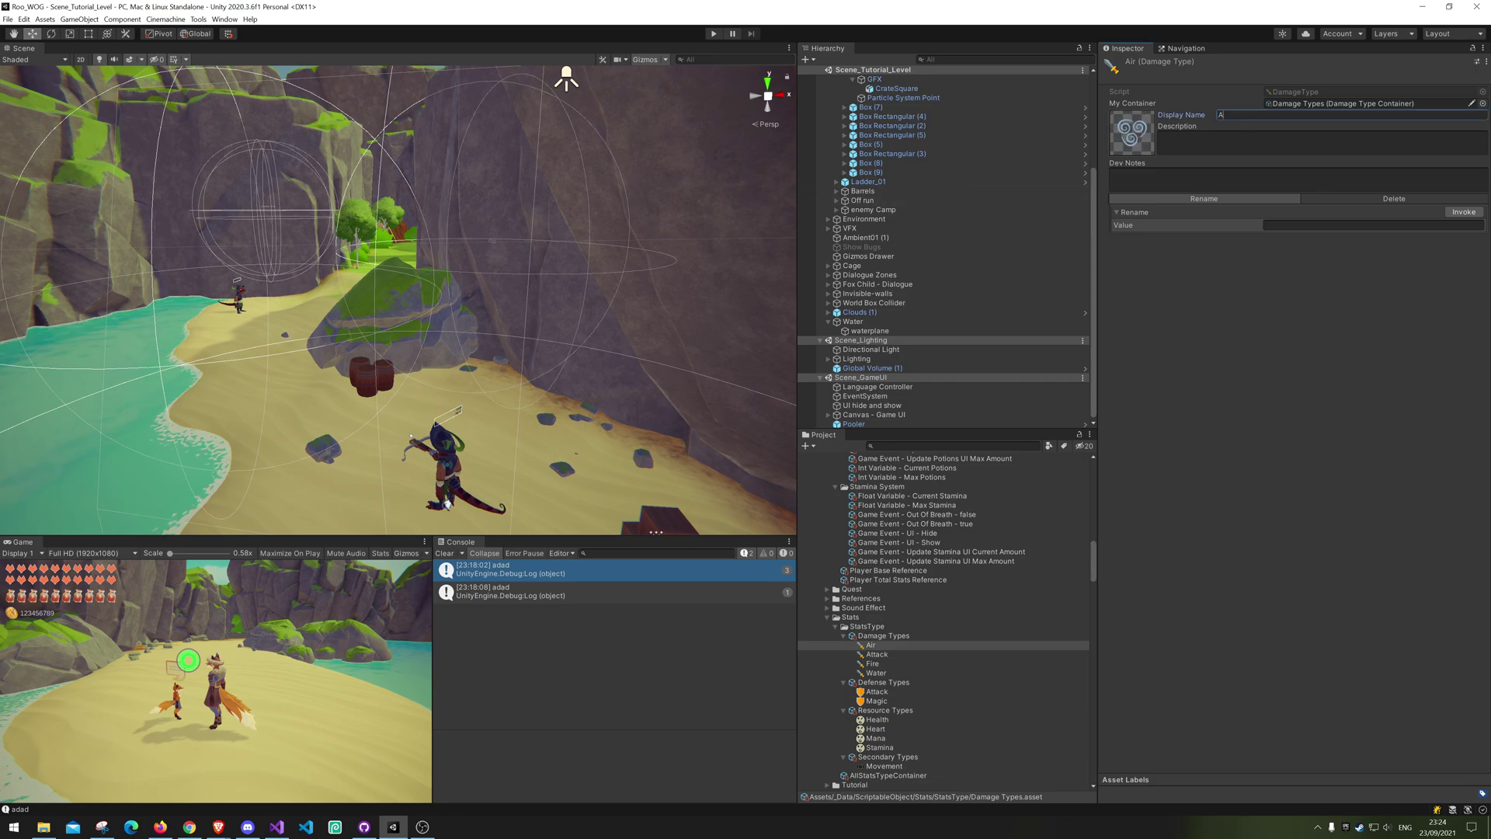
{"action": "type", "text": "ir Damge"}
{"action": "left_click", "coordinate": [1326, 312]}
{"action": "left_click", "coordinate": [1173, 139]}
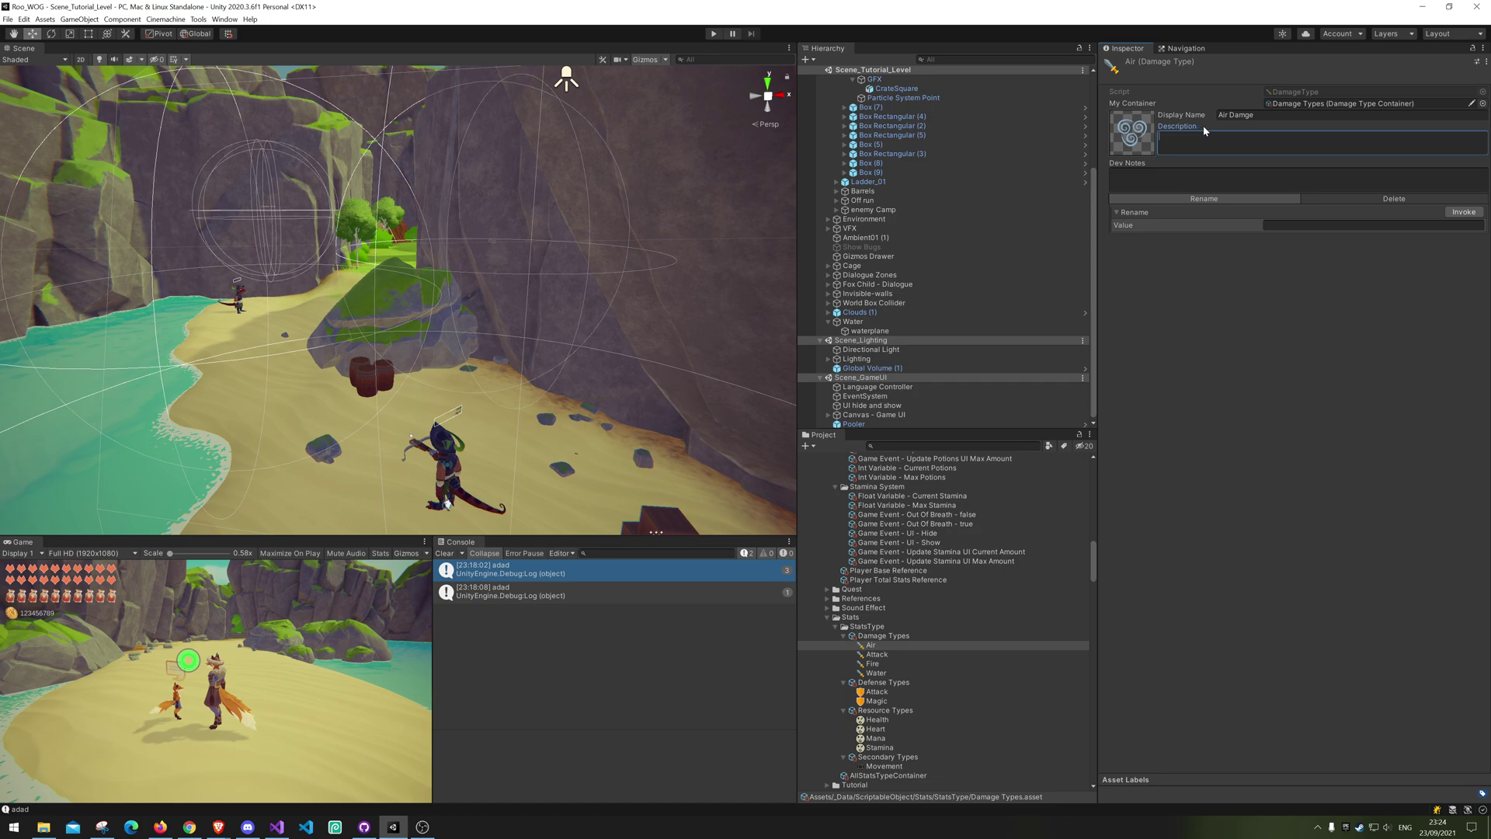
Step: Add Air to the Magic defense type's damage types
{"action": "left_click", "coordinate": [883, 636]}
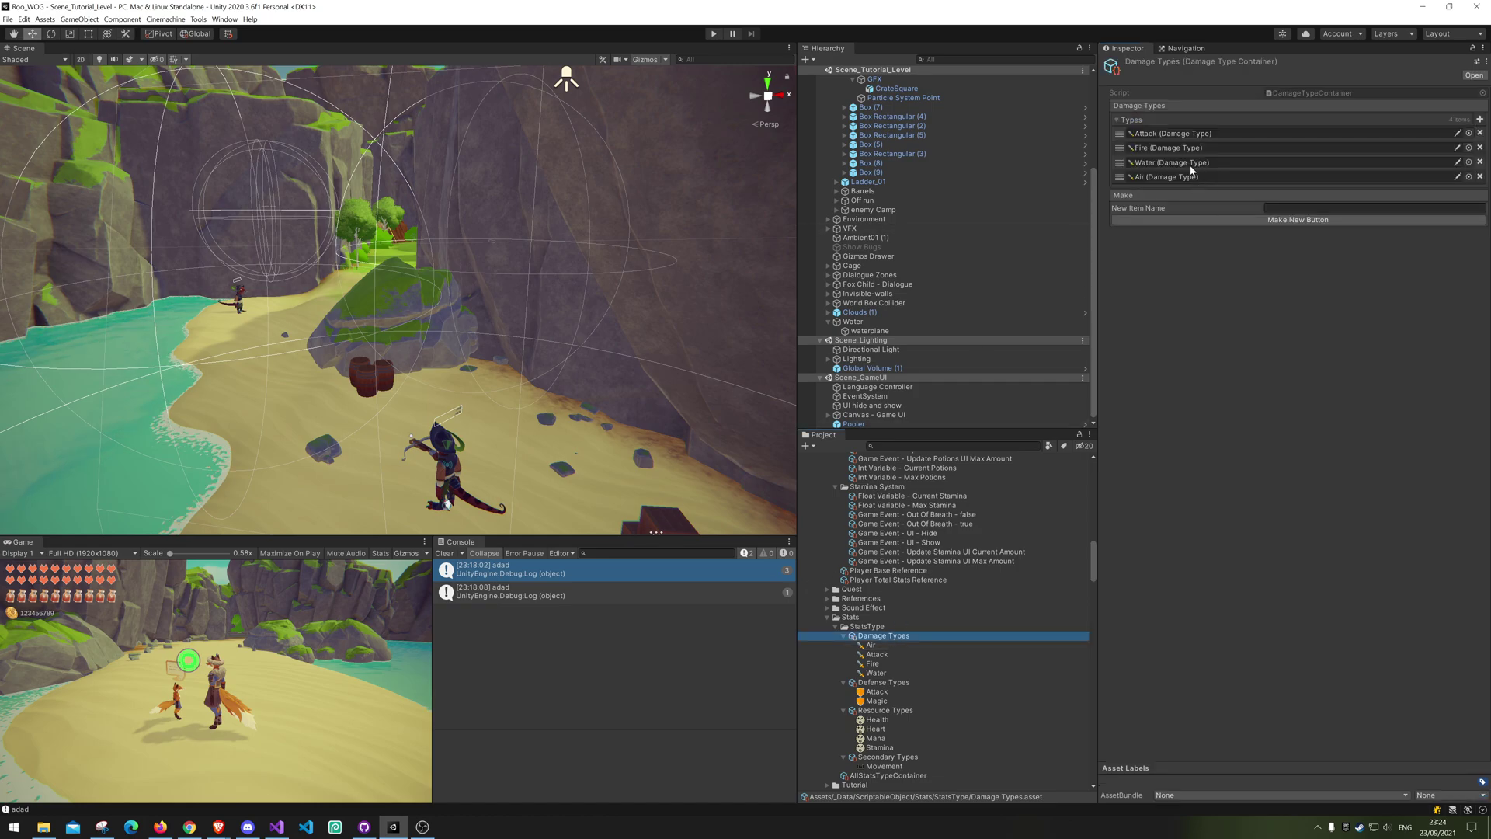
{"action": "left_click", "coordinate": [877, 702]}
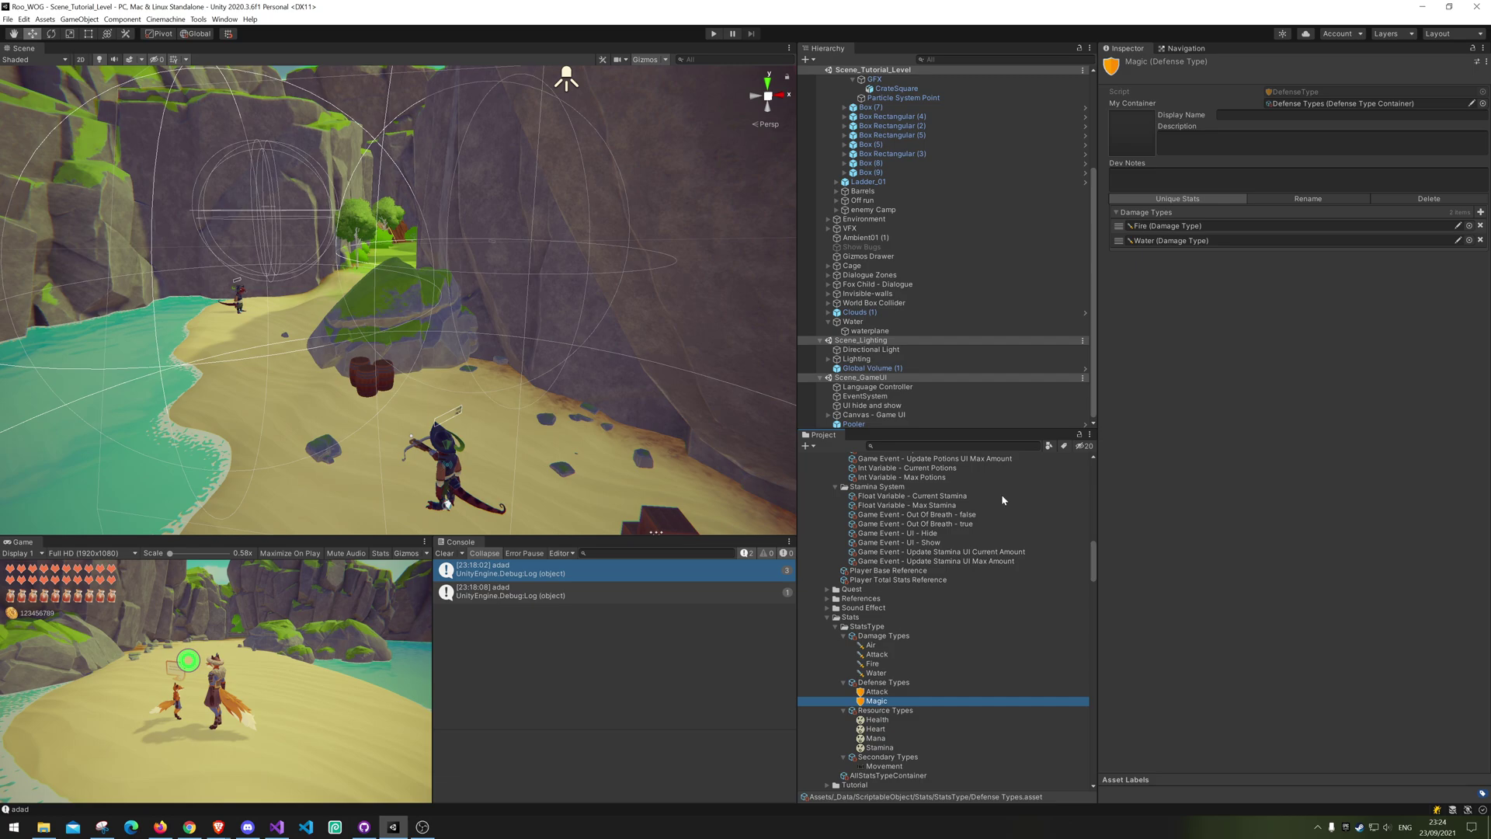
{"action": "left_click", "coordinate": [1479, 212]}
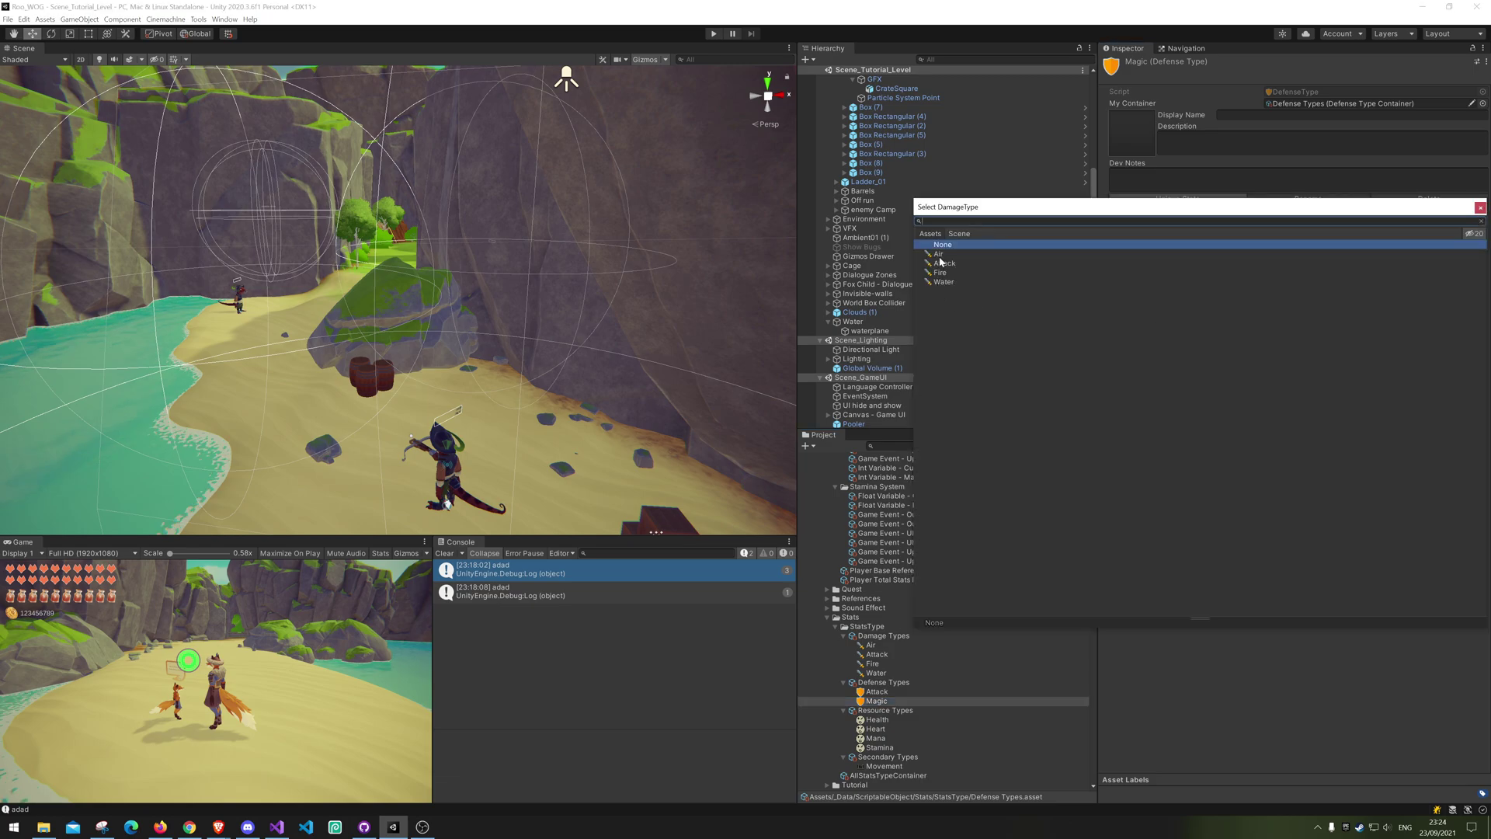
{"action": "left_click", "coordinate": [942, 267]}
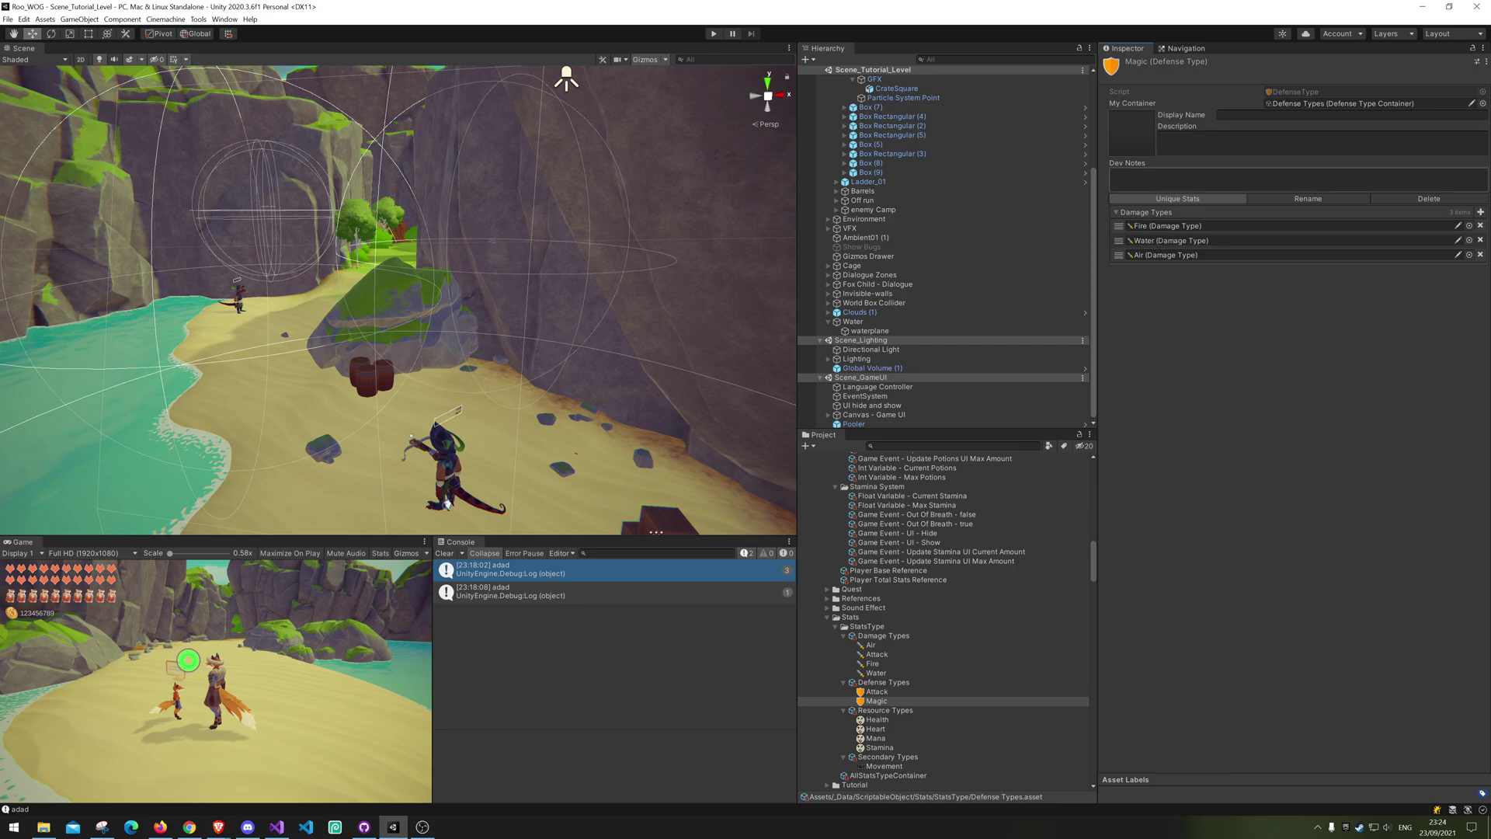
Step: Add an Air damage entry valued 5 to New ItemData
{"action": "scroll", "coordinate": [872, 683], "scroll_direction": "up", "scroll_amount": 10}
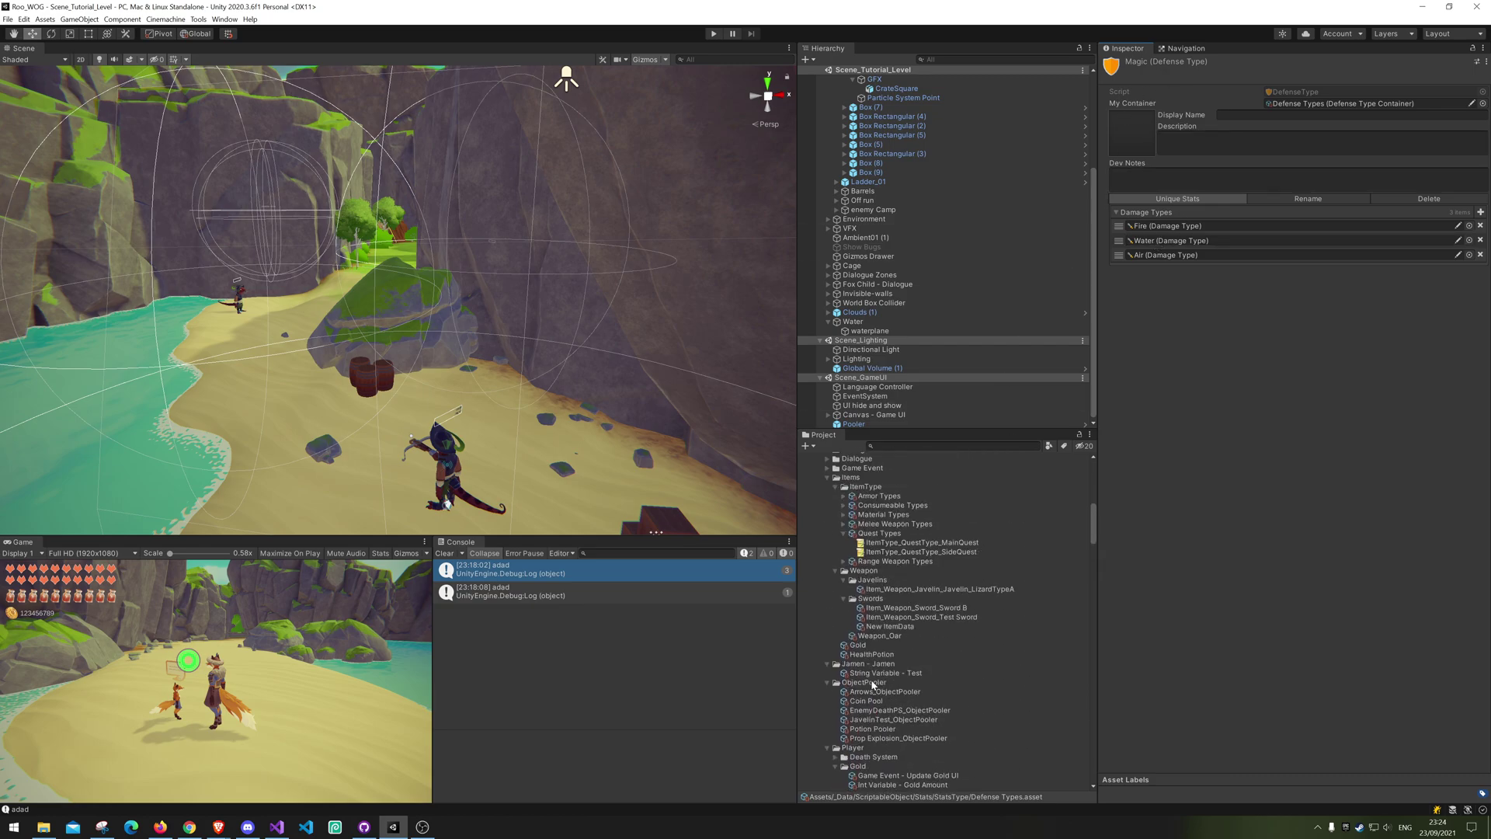
{"action": "scroll", "coordinate": [872, 684], "scroll_direction": "down", "scroll_amount": 3}
{"action": "left_click", "coordinate": [900, 556]}
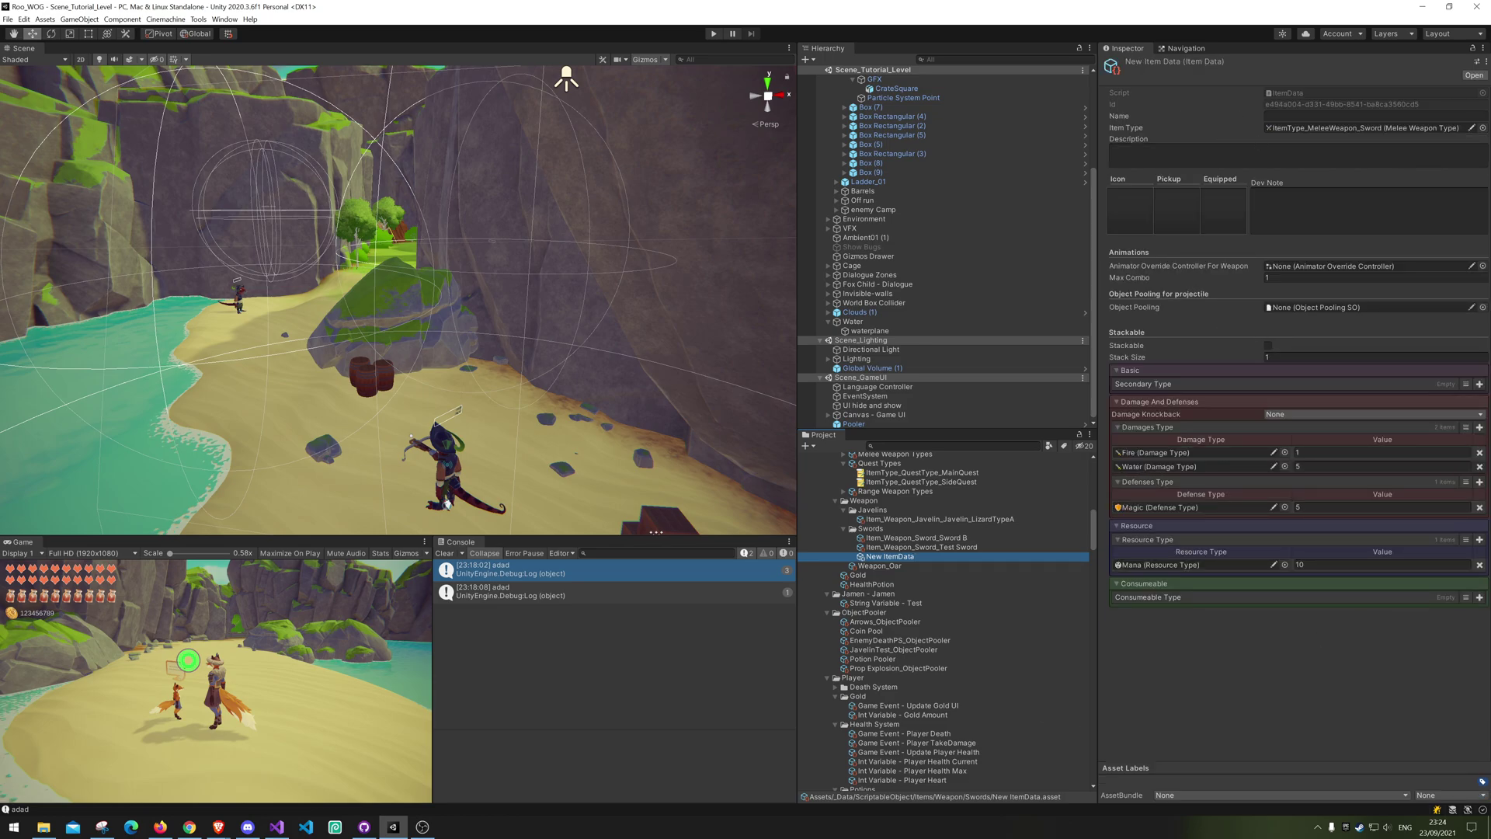
{"action": "left_click", "coordinate": [1479, 427]}
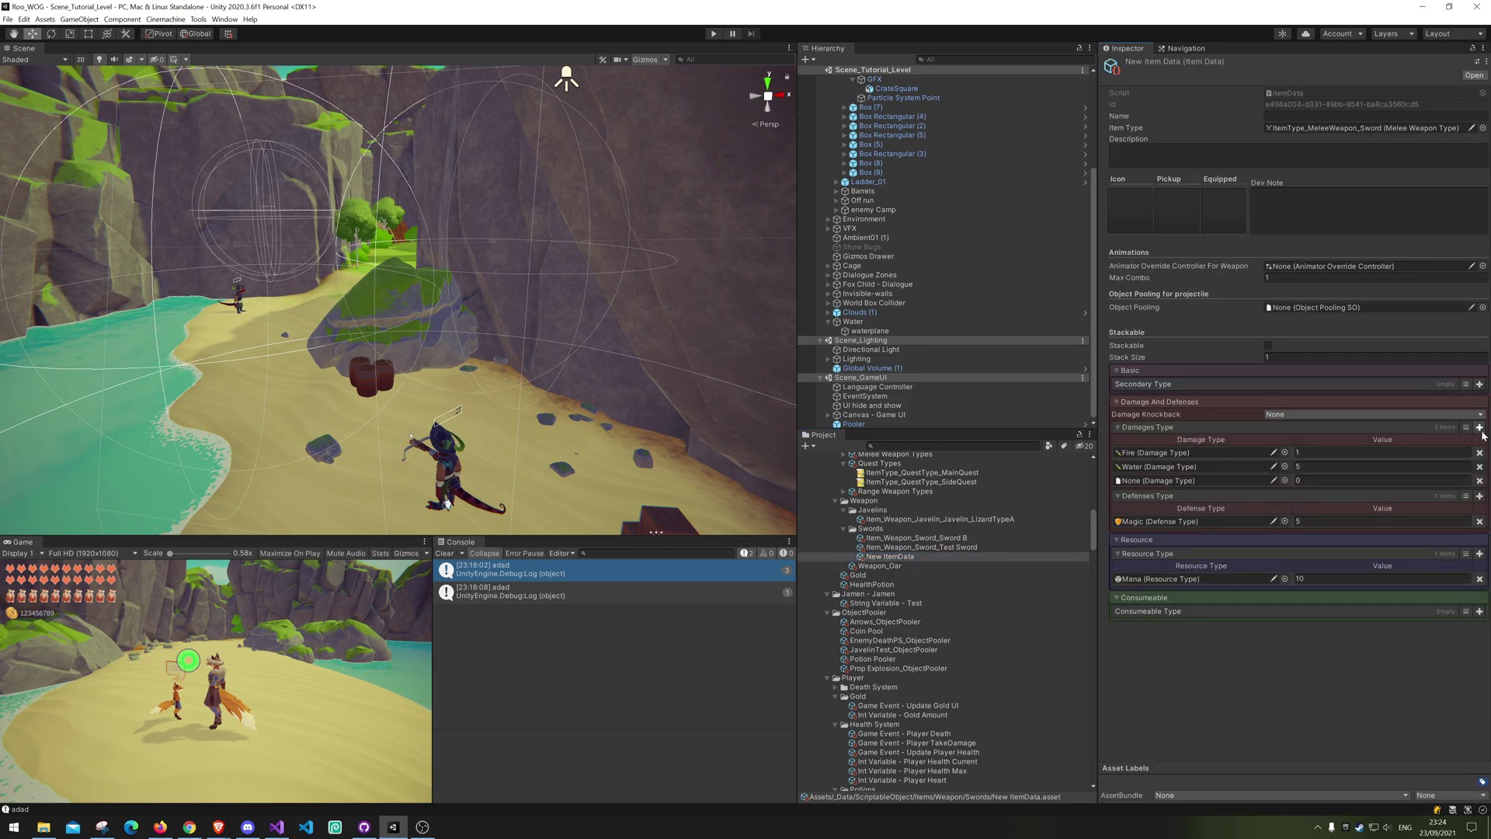
{"action": "left_click", "coordinate": [1320, 480]}
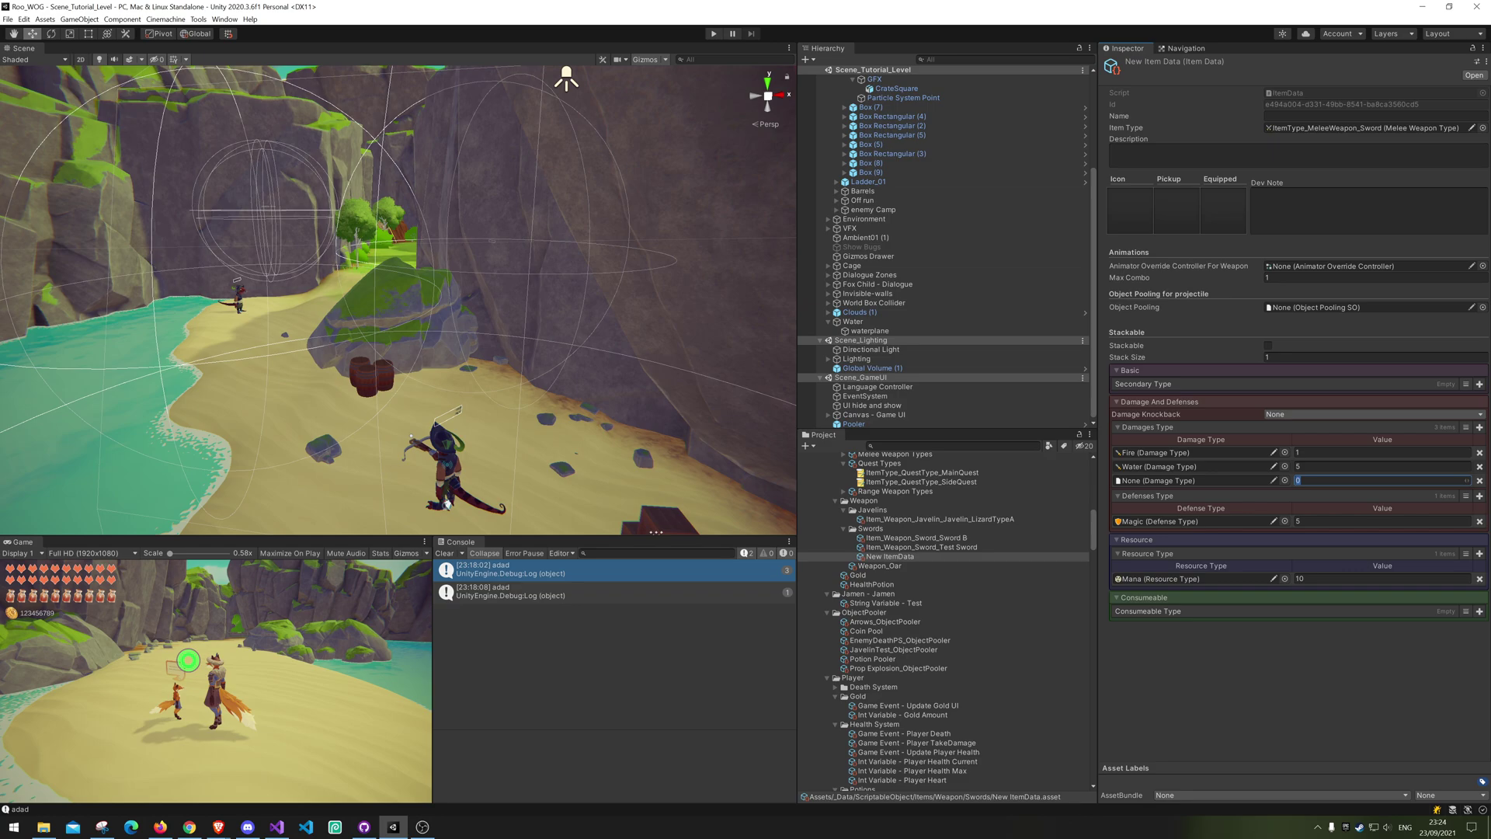
{"action": "type", "text": "5"}
{"action": "left_click", "coordinate": [1284, 481]}
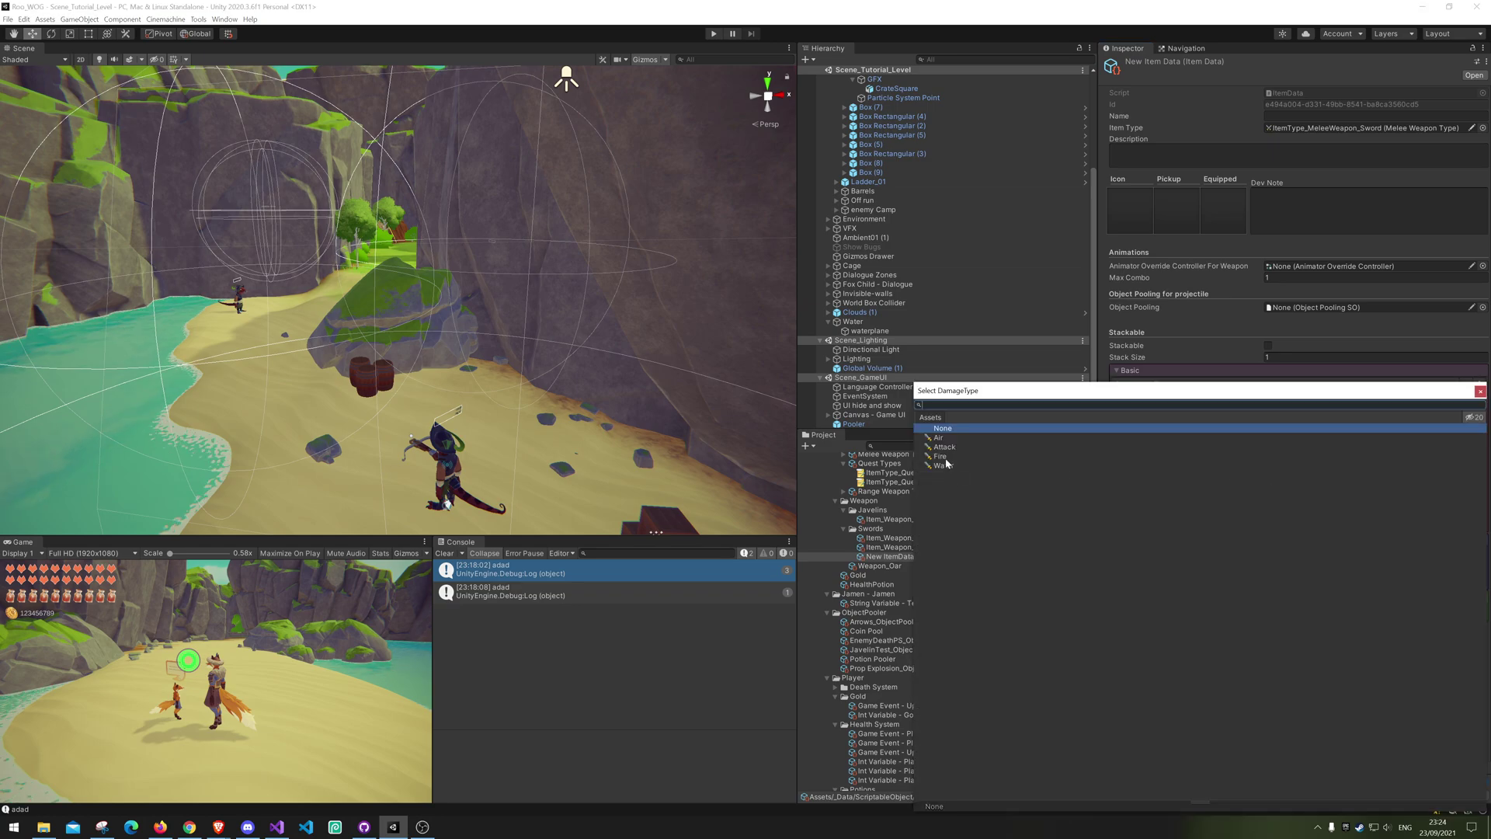
{"action": "double_click", "coordinate": [941, 437]}
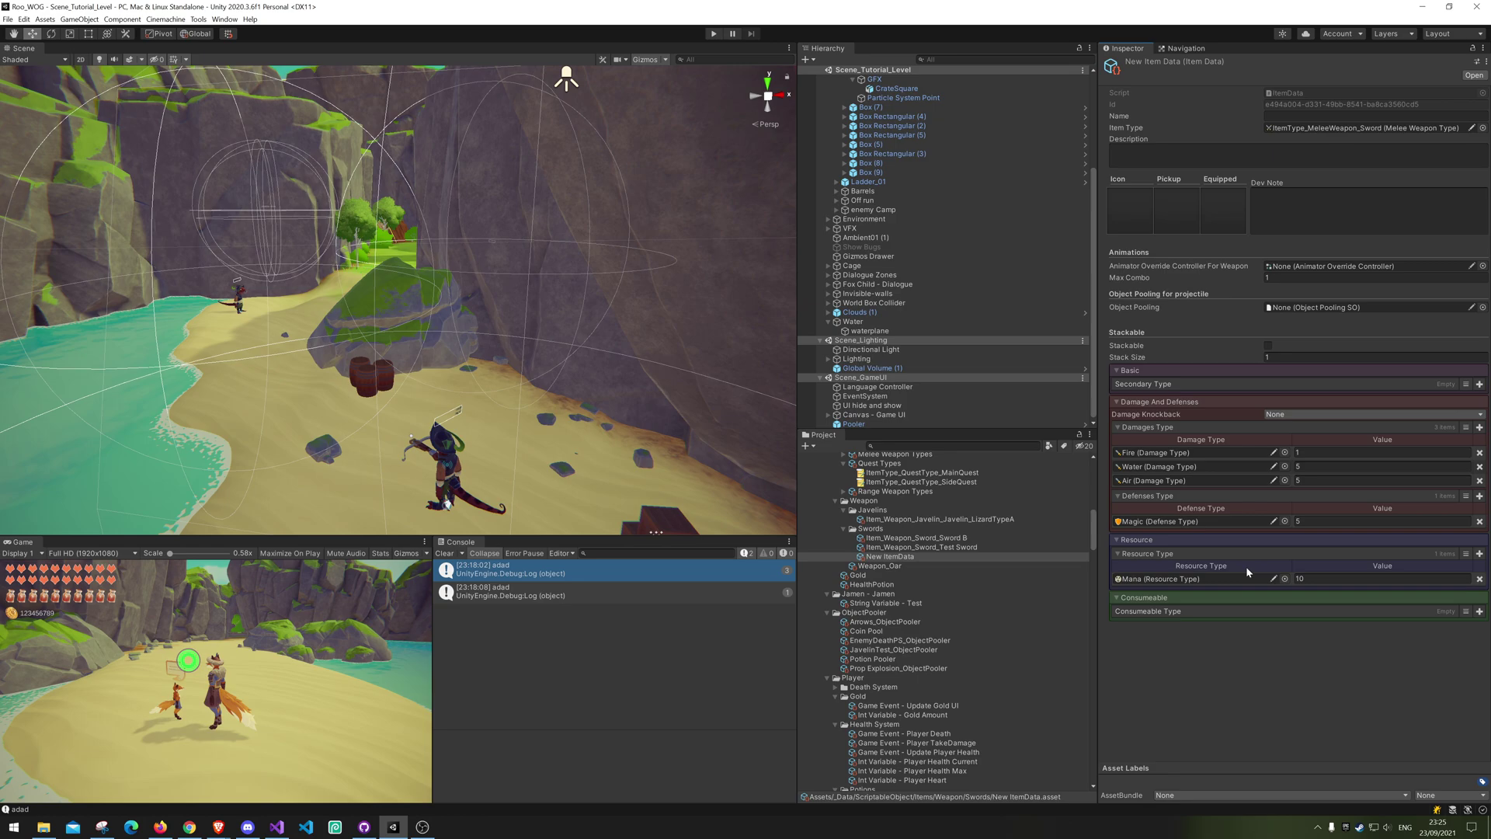
Step: Delete the Air damage type asset
{"action": "scroll", "coordinate": [924, 697], "scroll_direction": "down", "scroll_amount": 10}
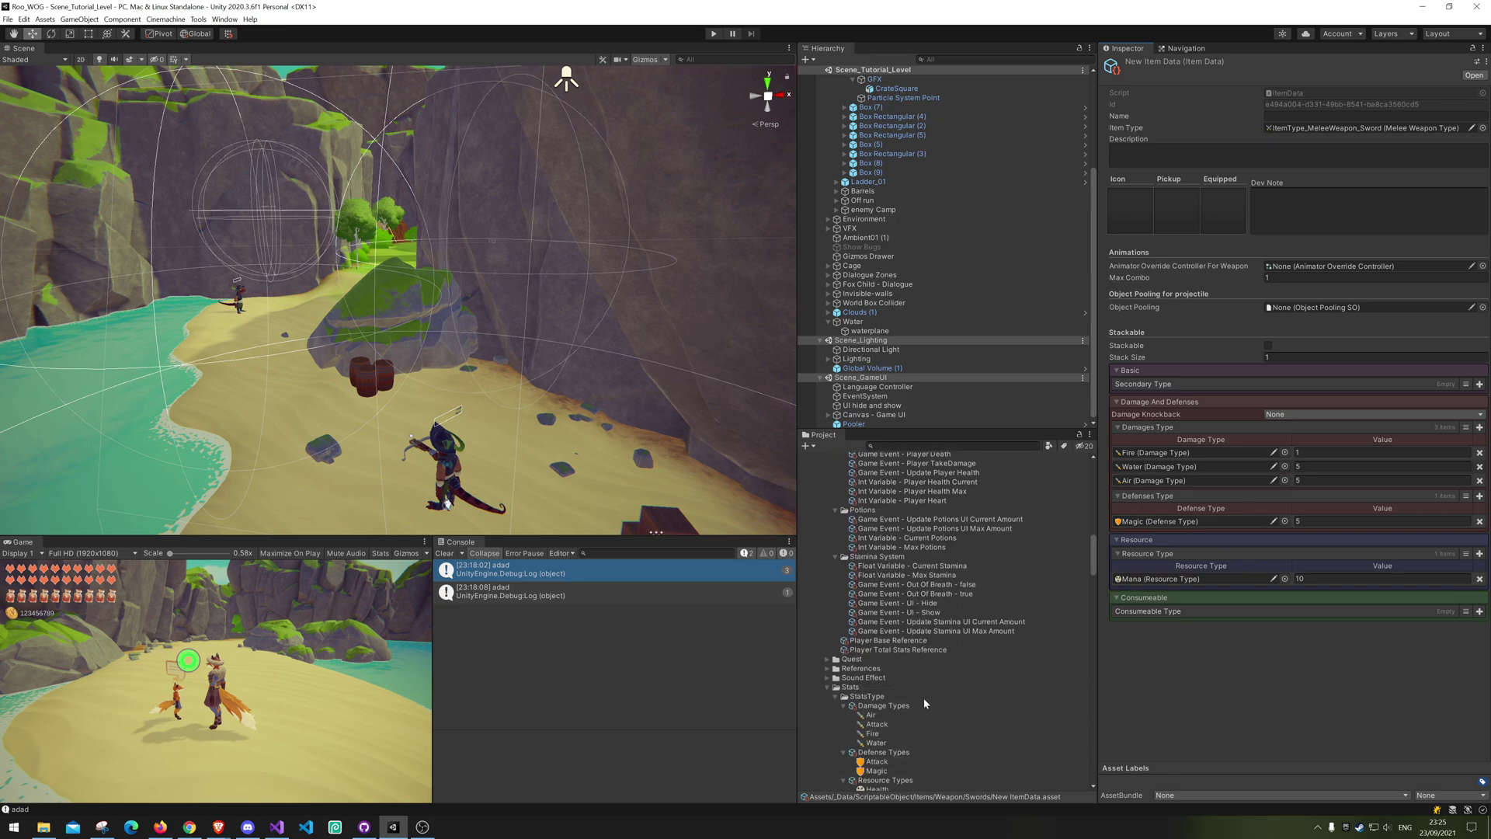
{"action": "scroll", "coordinate": [924, 697], "scroll_direction": "down", "scroll_amount": 4}
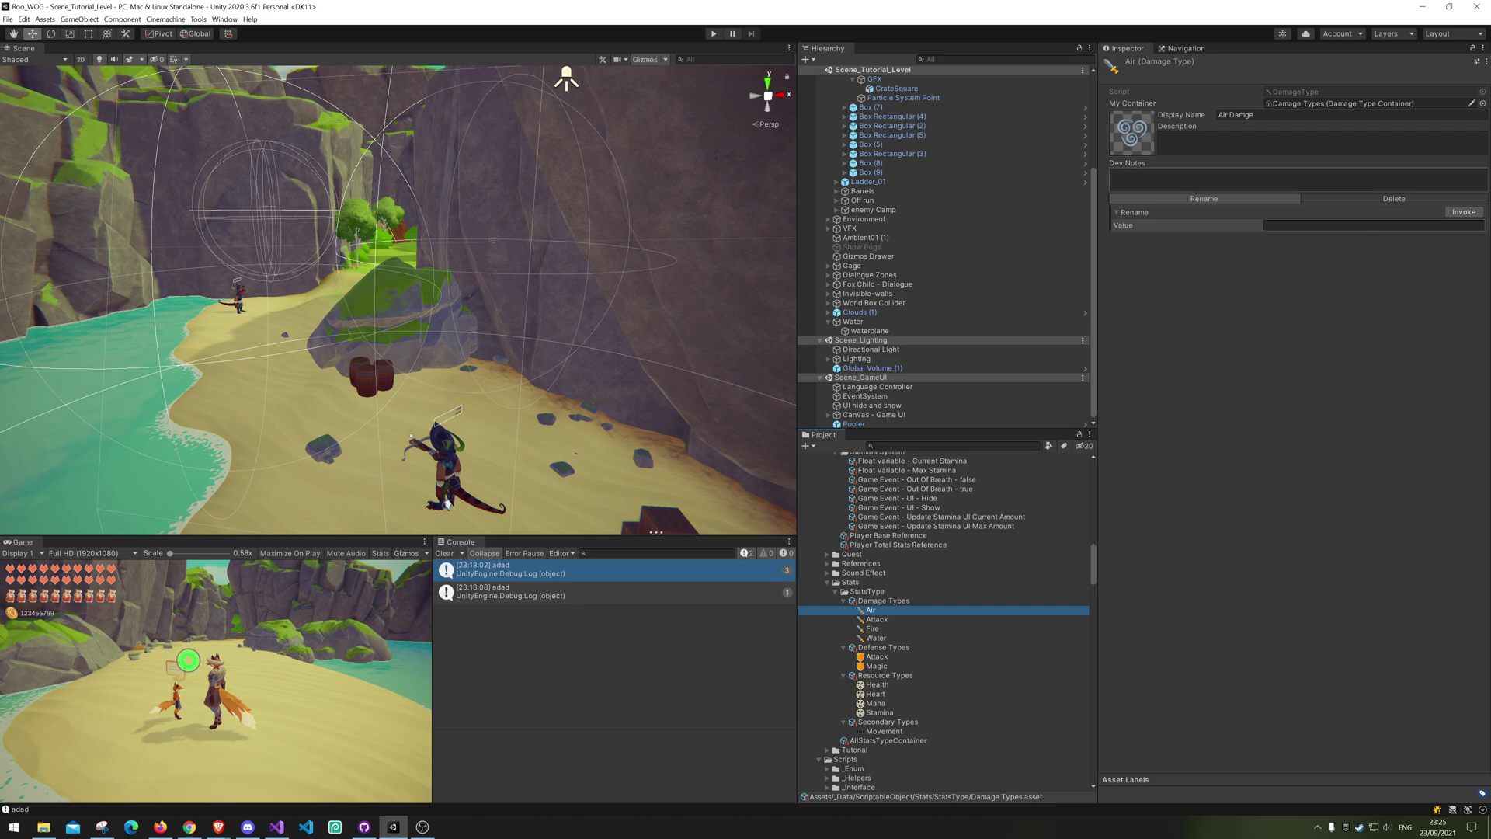
{"action": "left_click", "coordinate": [1338, 197]}
{"action": "left_click", "coordinate": [1276, 225]}
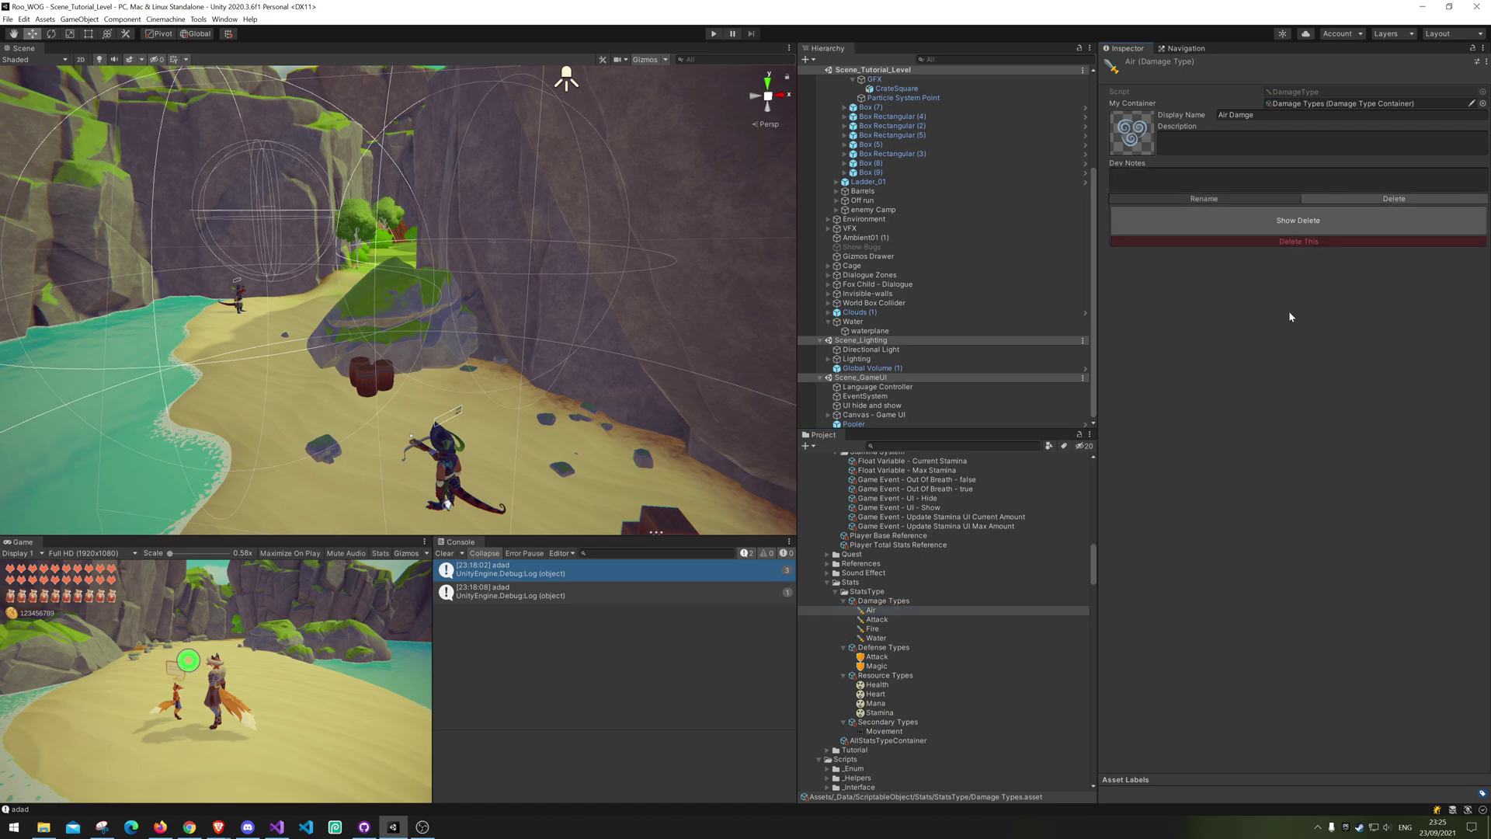
{"action": "left_click", "coordinate": [1292, 241]}
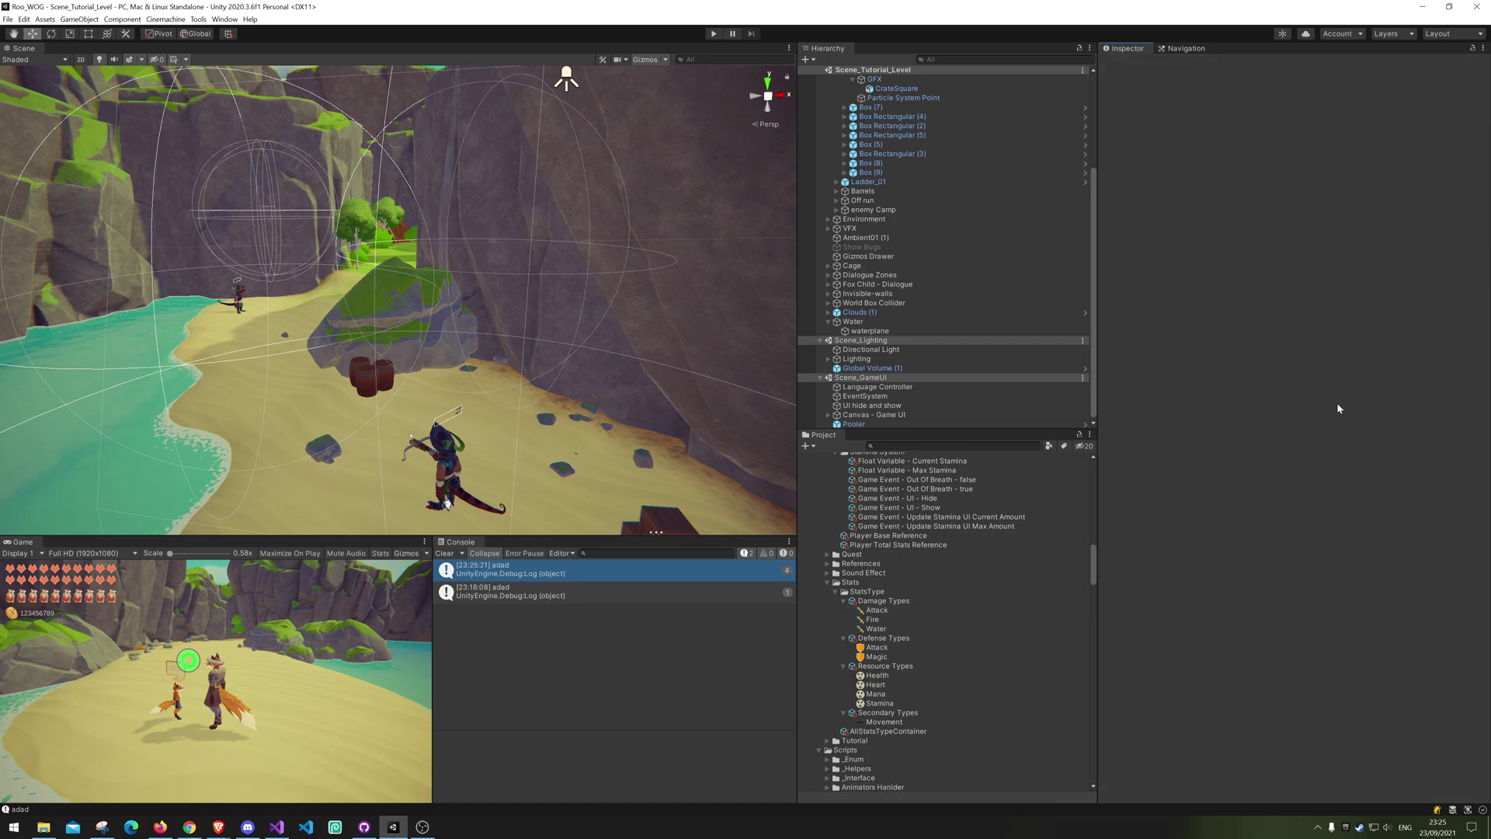
Step: Remove the empty None entry from Magic's damage types, leaving Fire and Water
{"action": "left_click", "coordinate": [904, 639]}
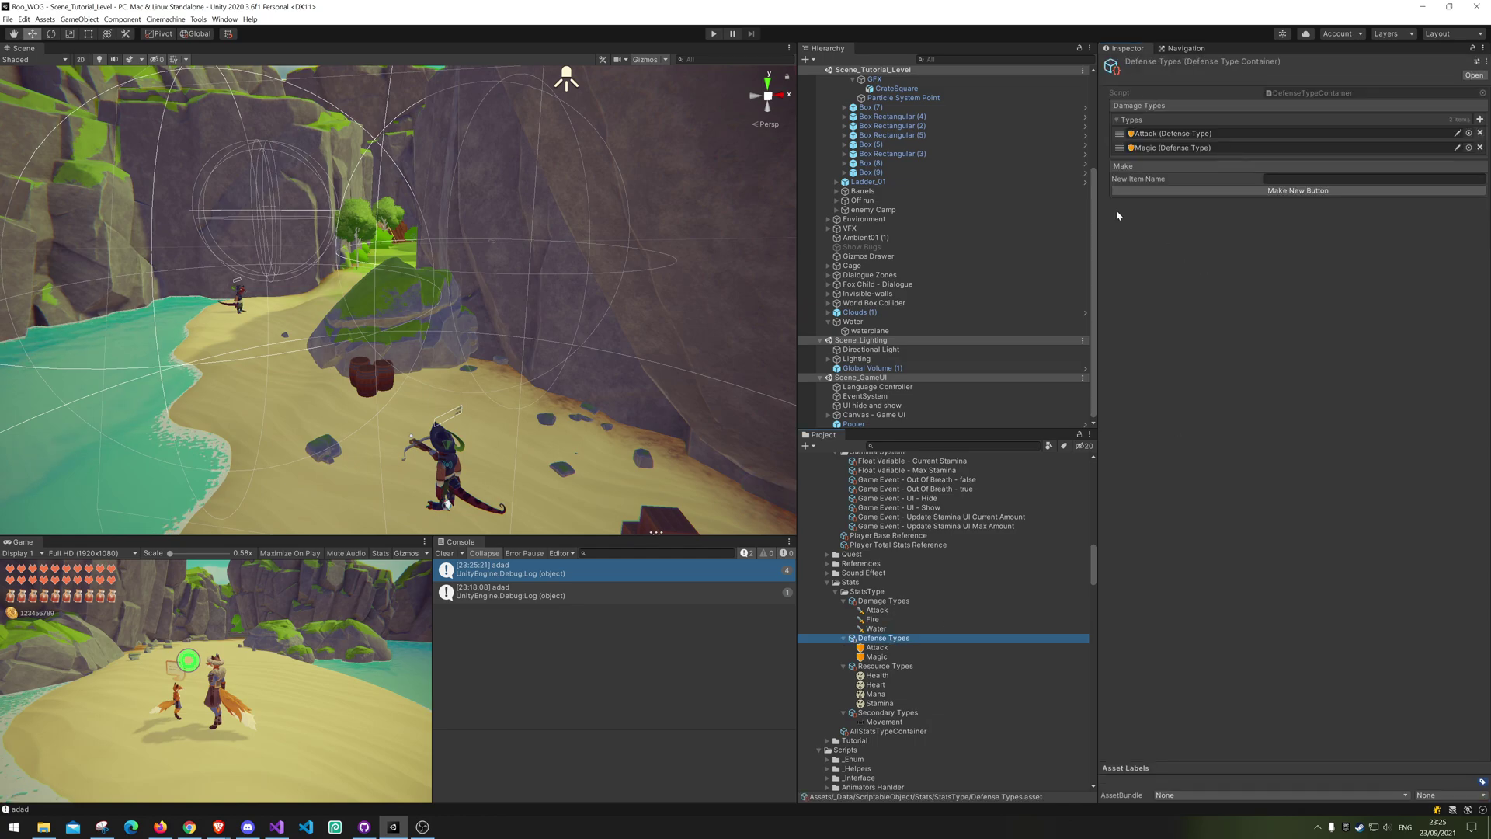
{"action": "left_click", "coordinate": [1168, 148]}
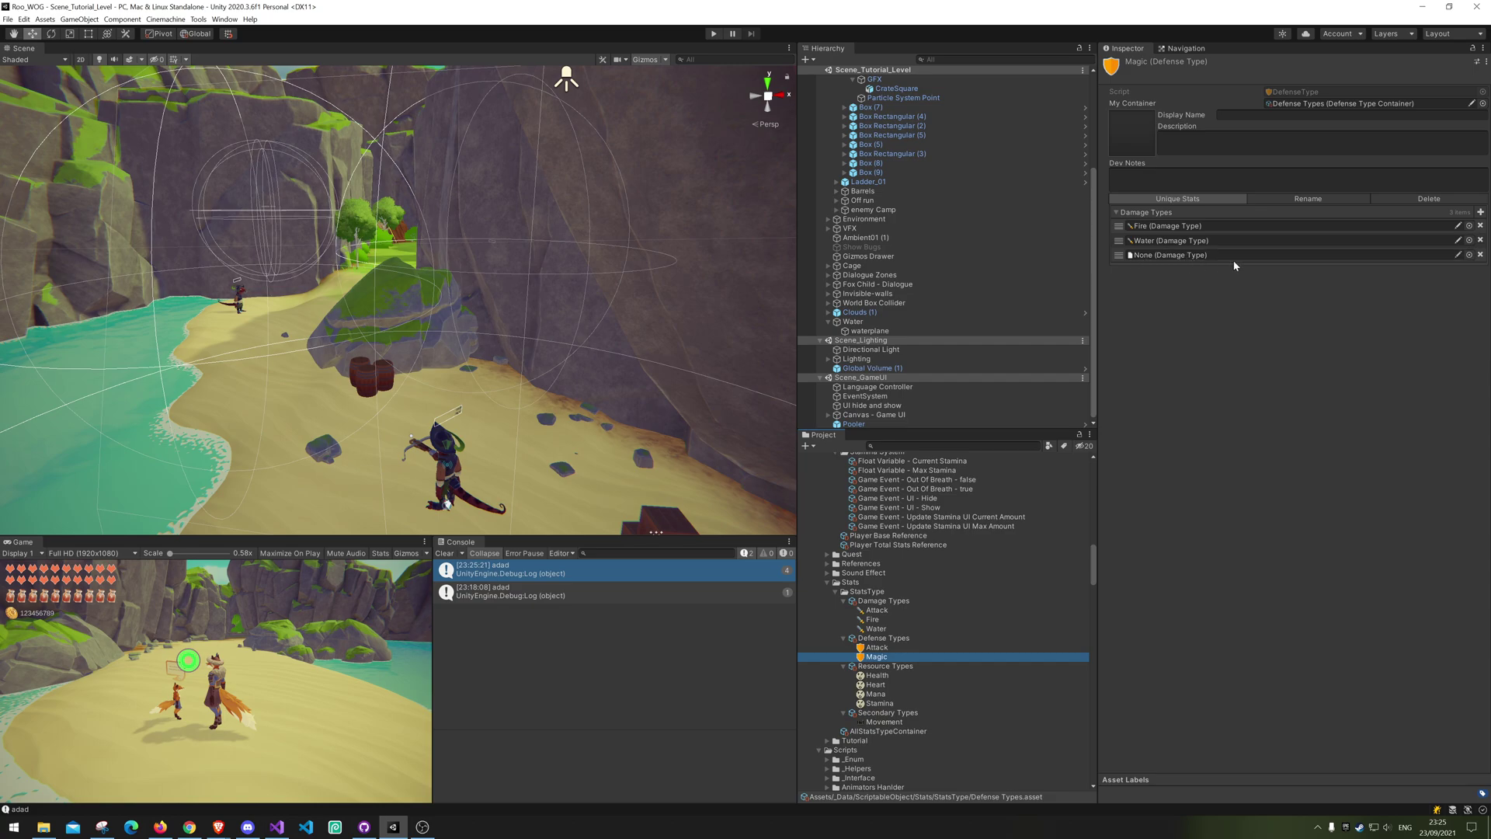
{"action": "left_click", "coordinate": [1480, 256]}
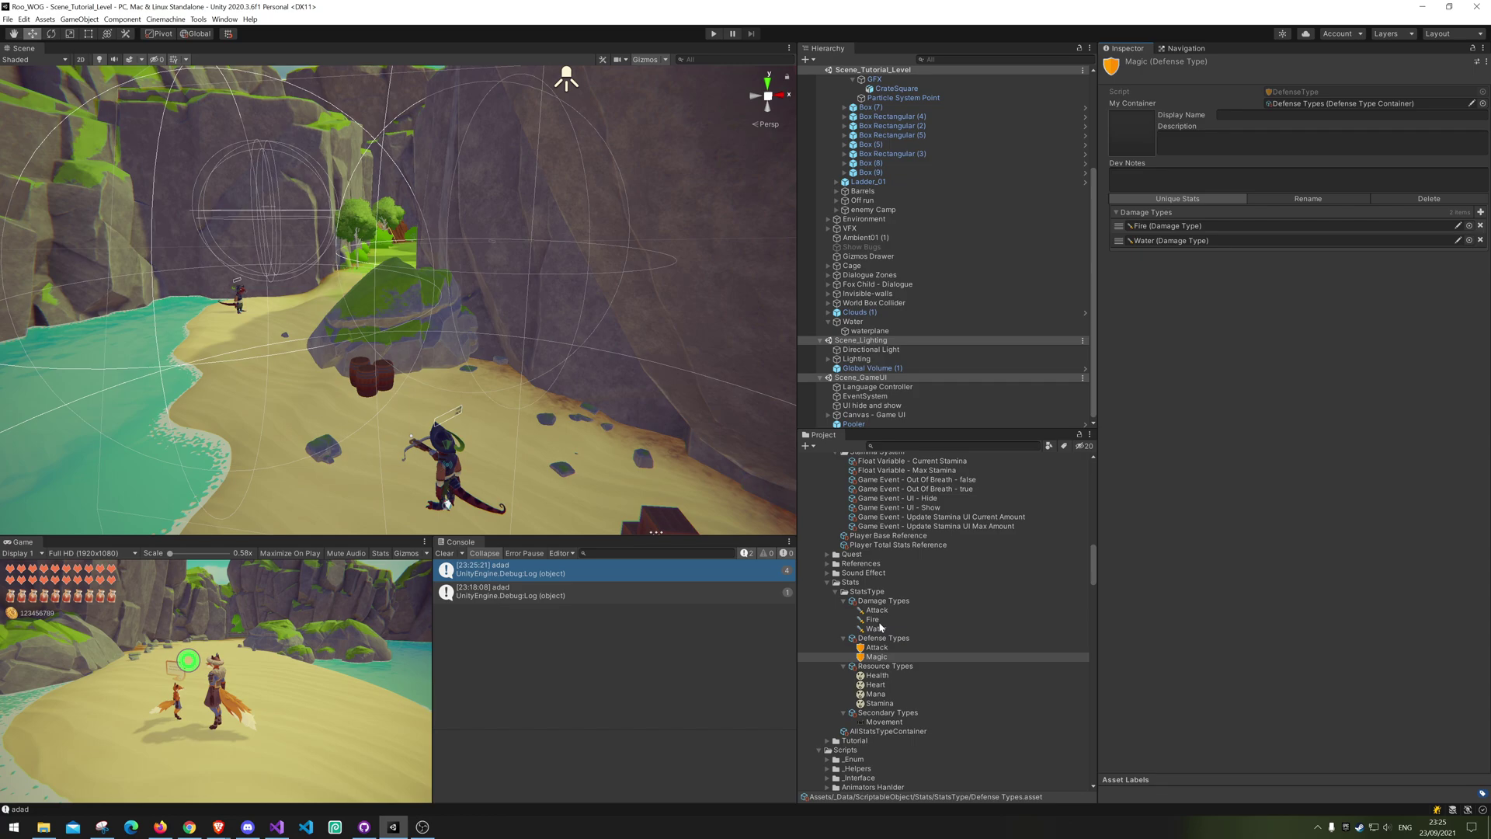
Step: Inspect Item_Weapon_Javelin_Javelin_LizardTypeA (Test Javelin, Attack 5) and fly the scene view toward the rock wall
{"action": "scroll", "coordinate": [885, 634], "scroll_direction": "up", "scroll_amount": 10}
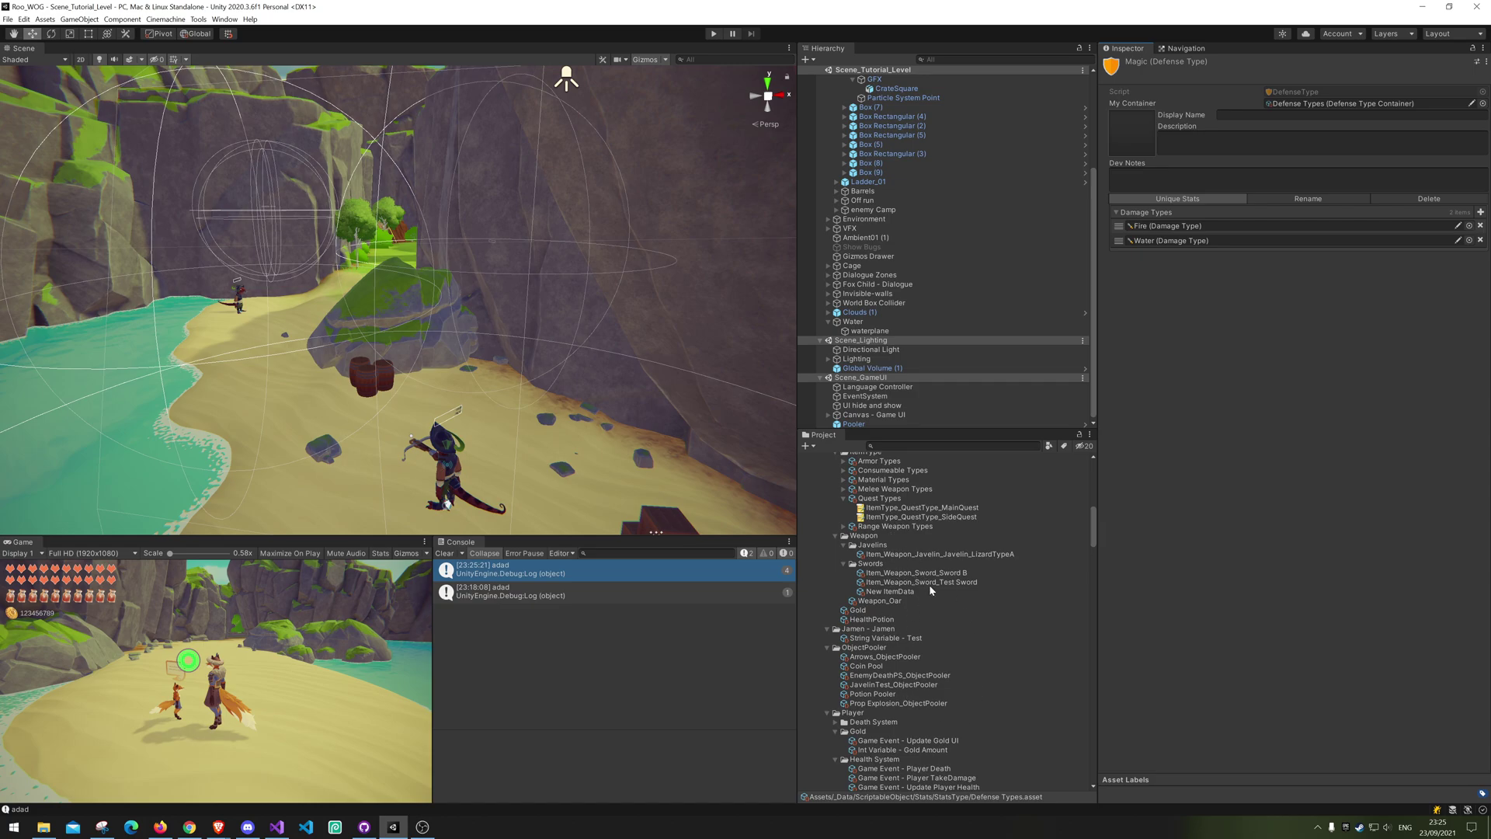
{"action": "left_click", "coordinate": [926, 554]}
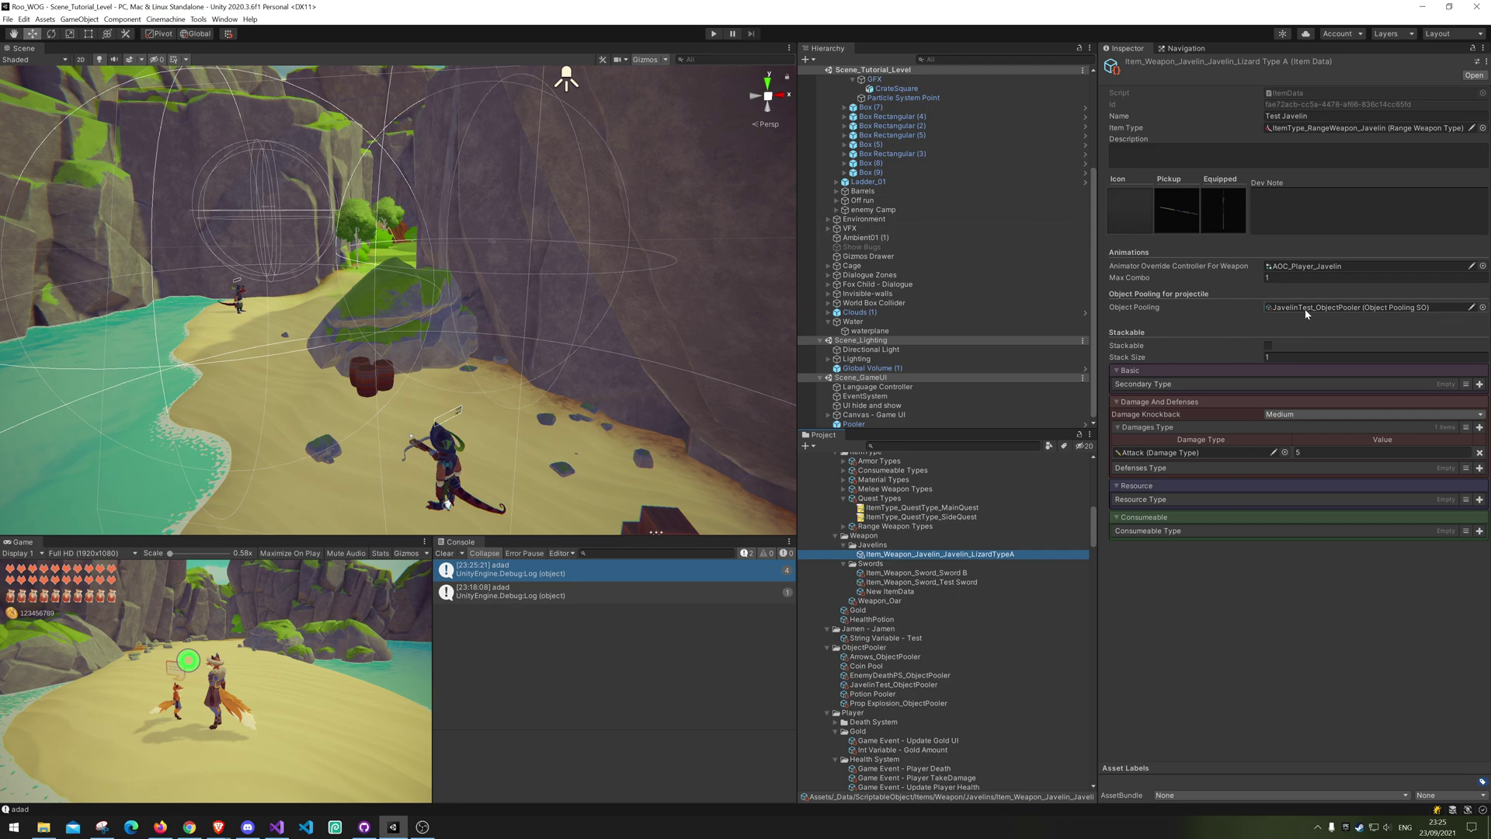
{"action": "scroll", "coordinate": [609, 216], "scroll_direction": "up", "scroll_amount": 3}
{"action": "right_click_drag", "start_coordinate": [609, 216], "coordinate": [479, 264]}
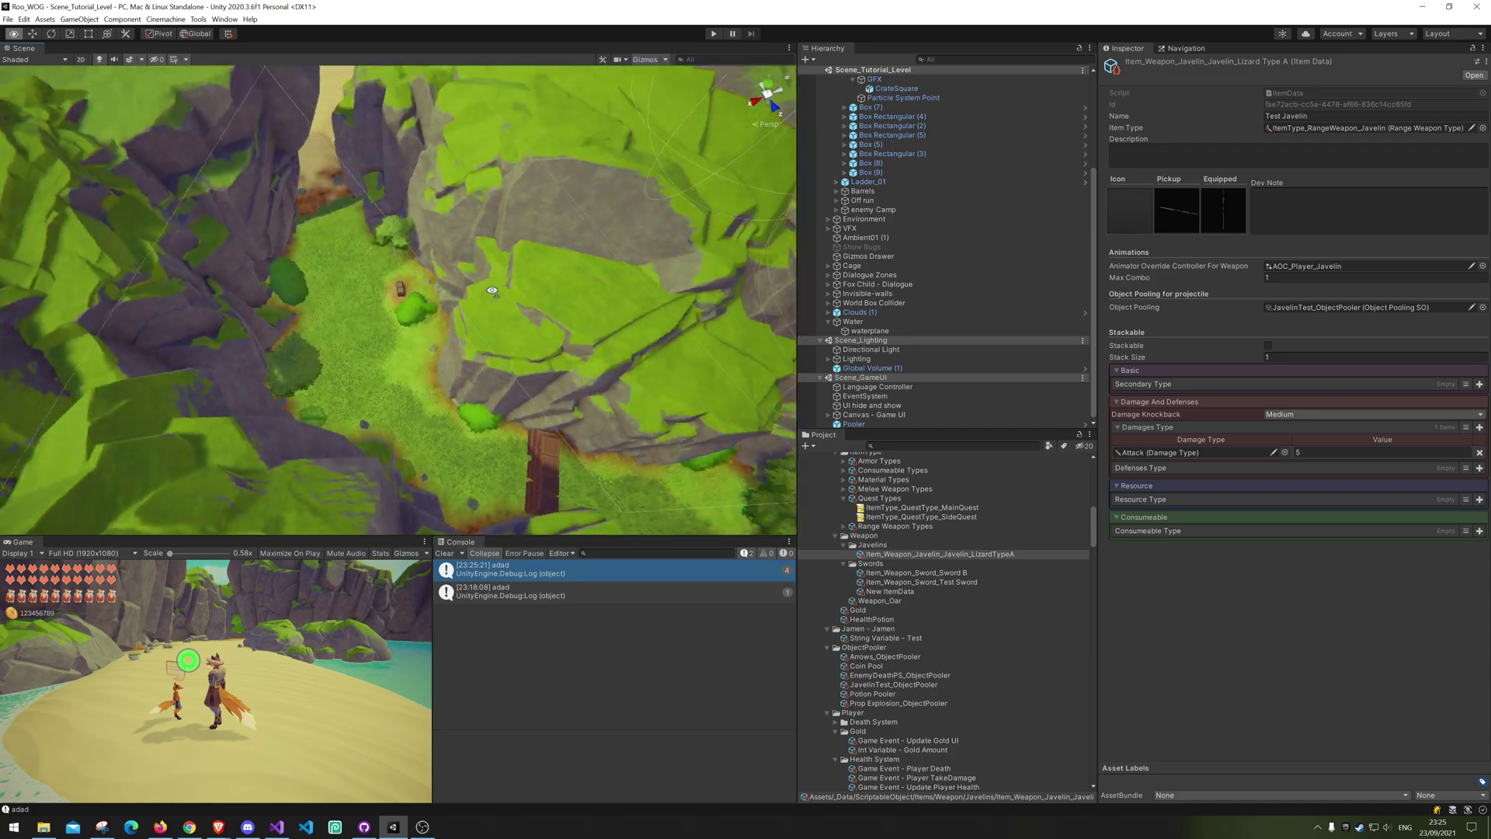
Step: Drag Player And Cameras to a new spot near X 12.28, then start Play mode with Ctrl+P
{"action": "scroll", "coordinate": [927, 242], "scroll_direction": "up", "scroll_amount": 5}
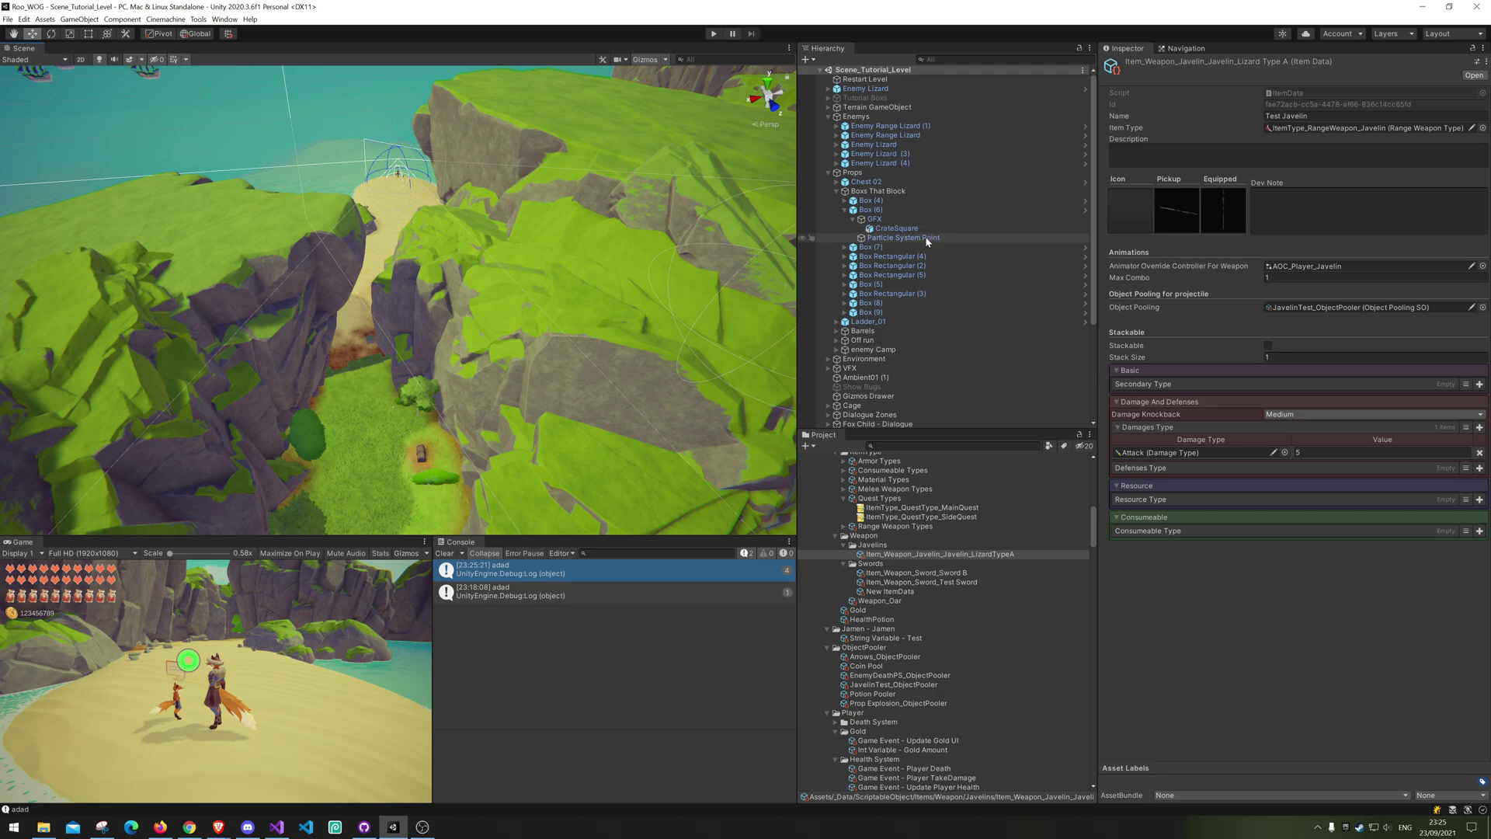
{"action": "scroll", "coordinate": [869, 257], "scroll_direction": "down", "scroll_amount": 5}
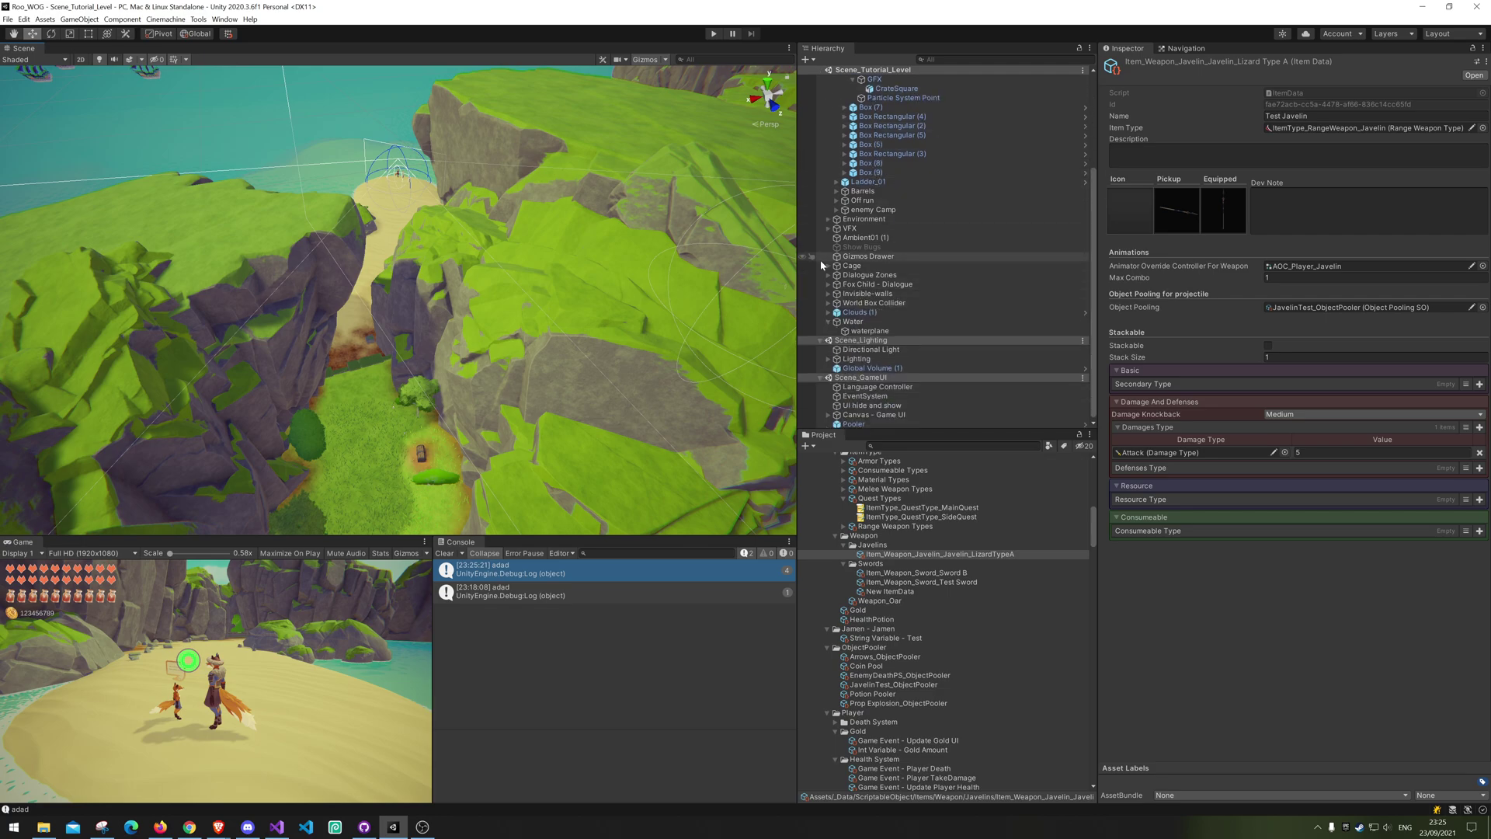
{"action": "left_click", "coordinate": [828, 284]}
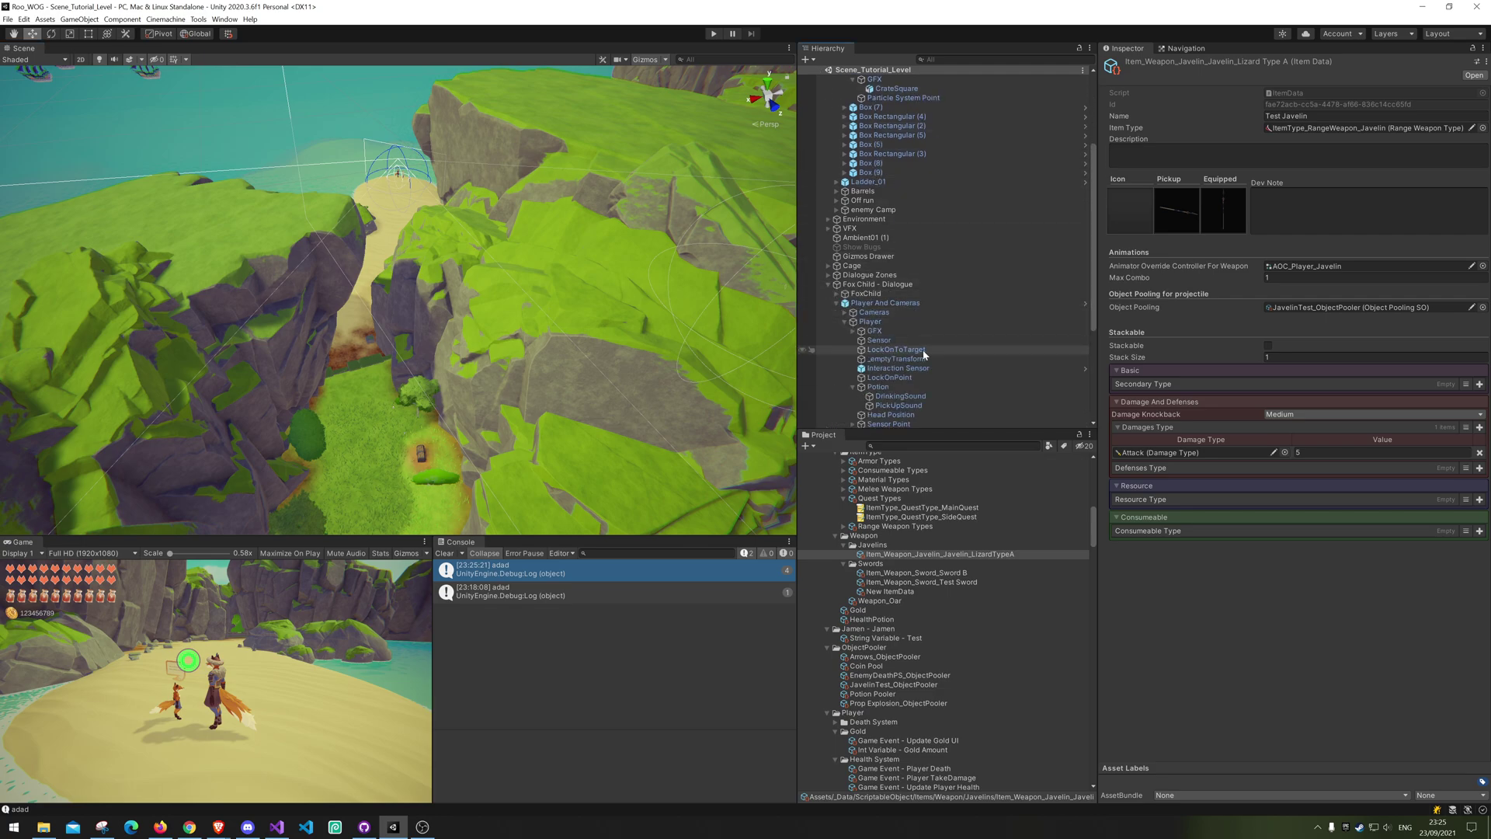
{"action": "left_click", "coordinate": [886, 303]}
{"action": "left_click_drag", "start_coordinate": [497, 310], "coordinate": [435, 256], "text": "alt"}
{"action": "key", "text": "w"}
{"action": "left_click_drag", "start_coordinate": [216, 160], "coordinate": [637, 303]}
{"action": "left_click", "coordinate": [647, 354]}
{"action": "key", "text": "ctrl+p"}
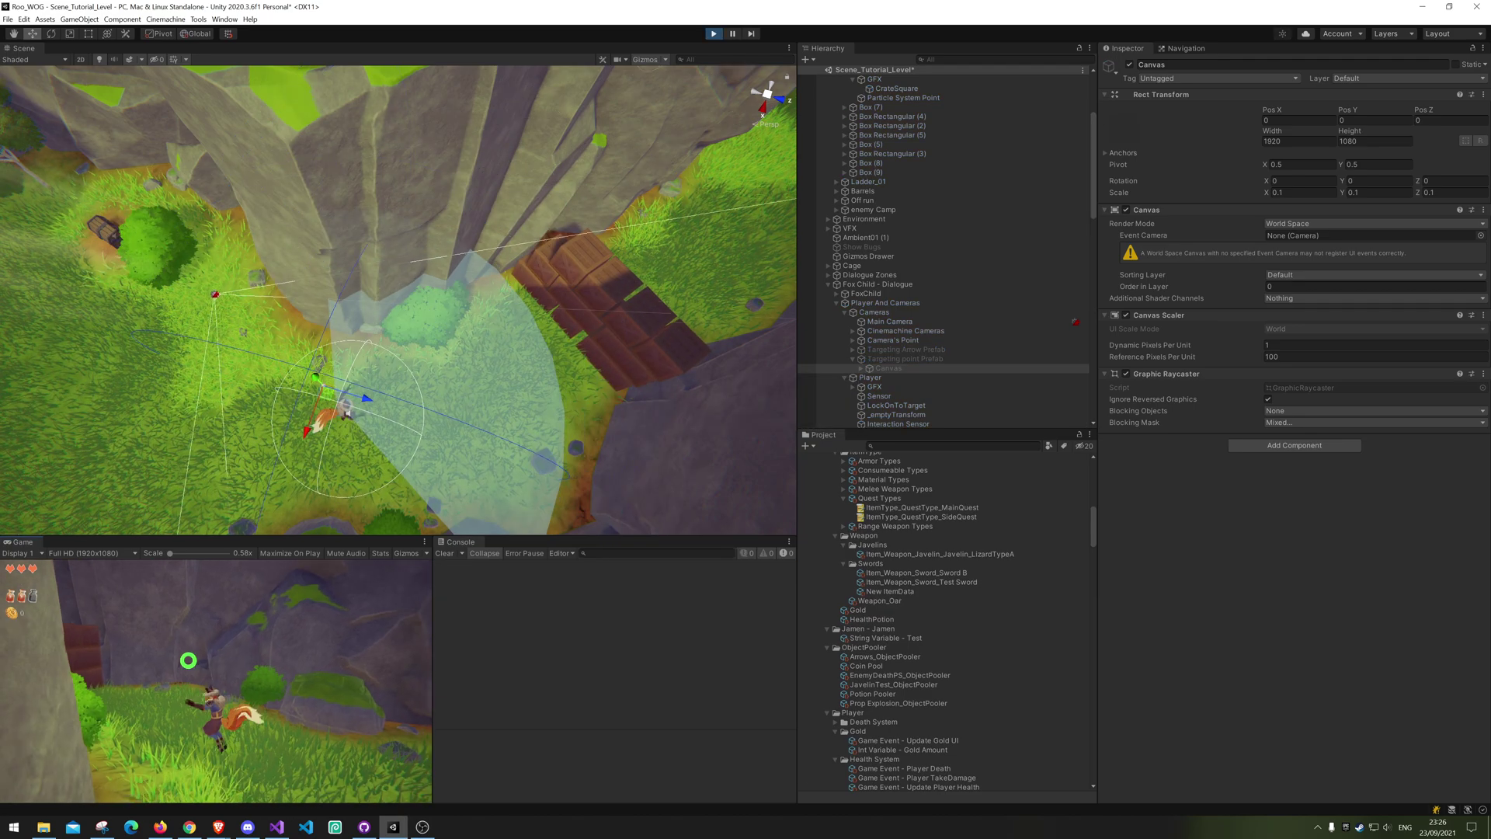
Step: Move Box (6) beside the player and open its Prop wood box - Loot Table asset
{"action": "left_click", "coordinate": [649, 314]}
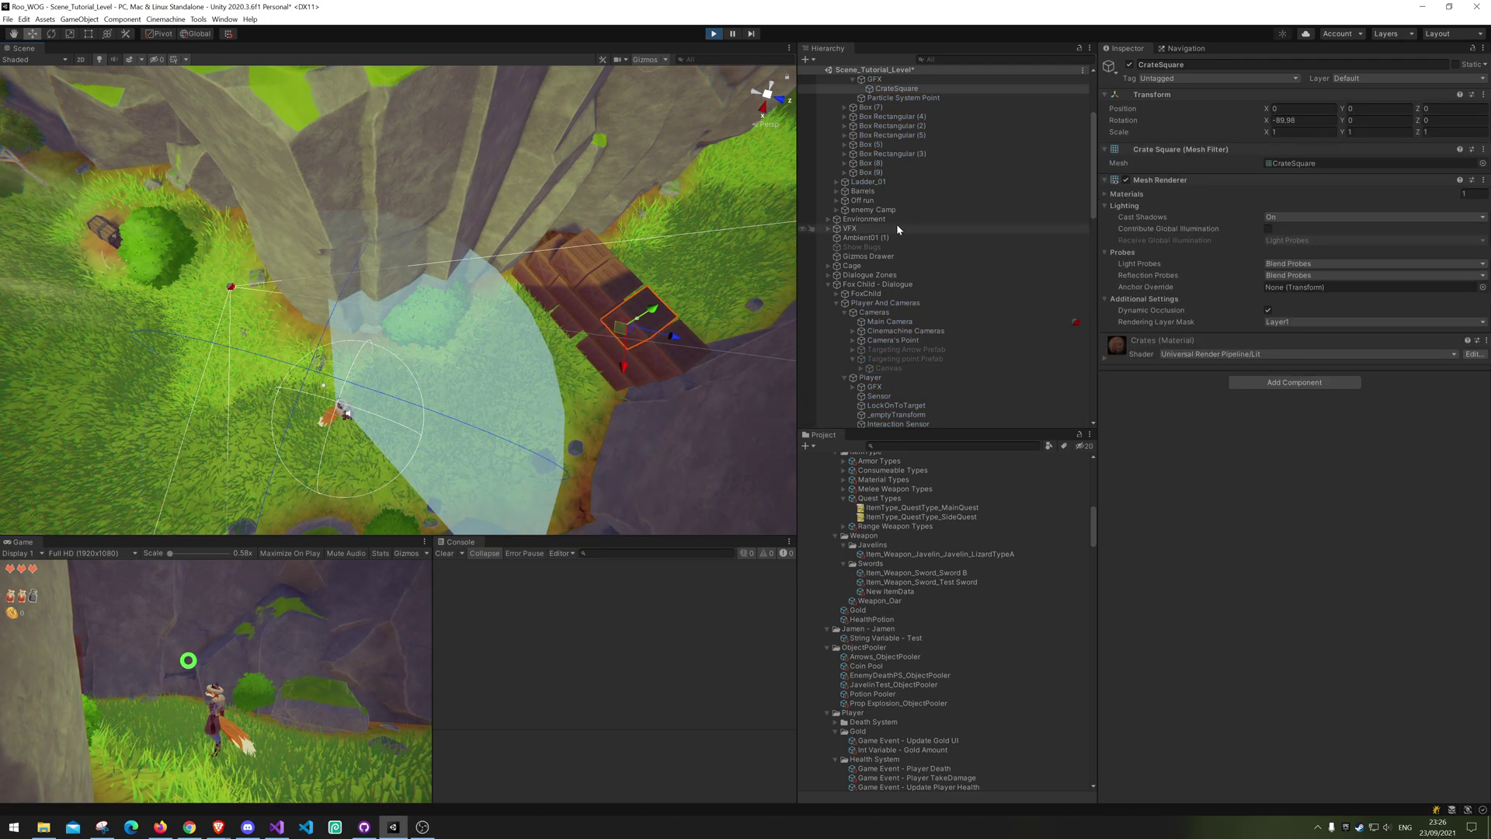
{"action": "scroll", "coordinate": [952, 249], "scroll_direction": "up", "scroll_amount": 3}
{"action": "left_click", "coordinate": [893, 140]}
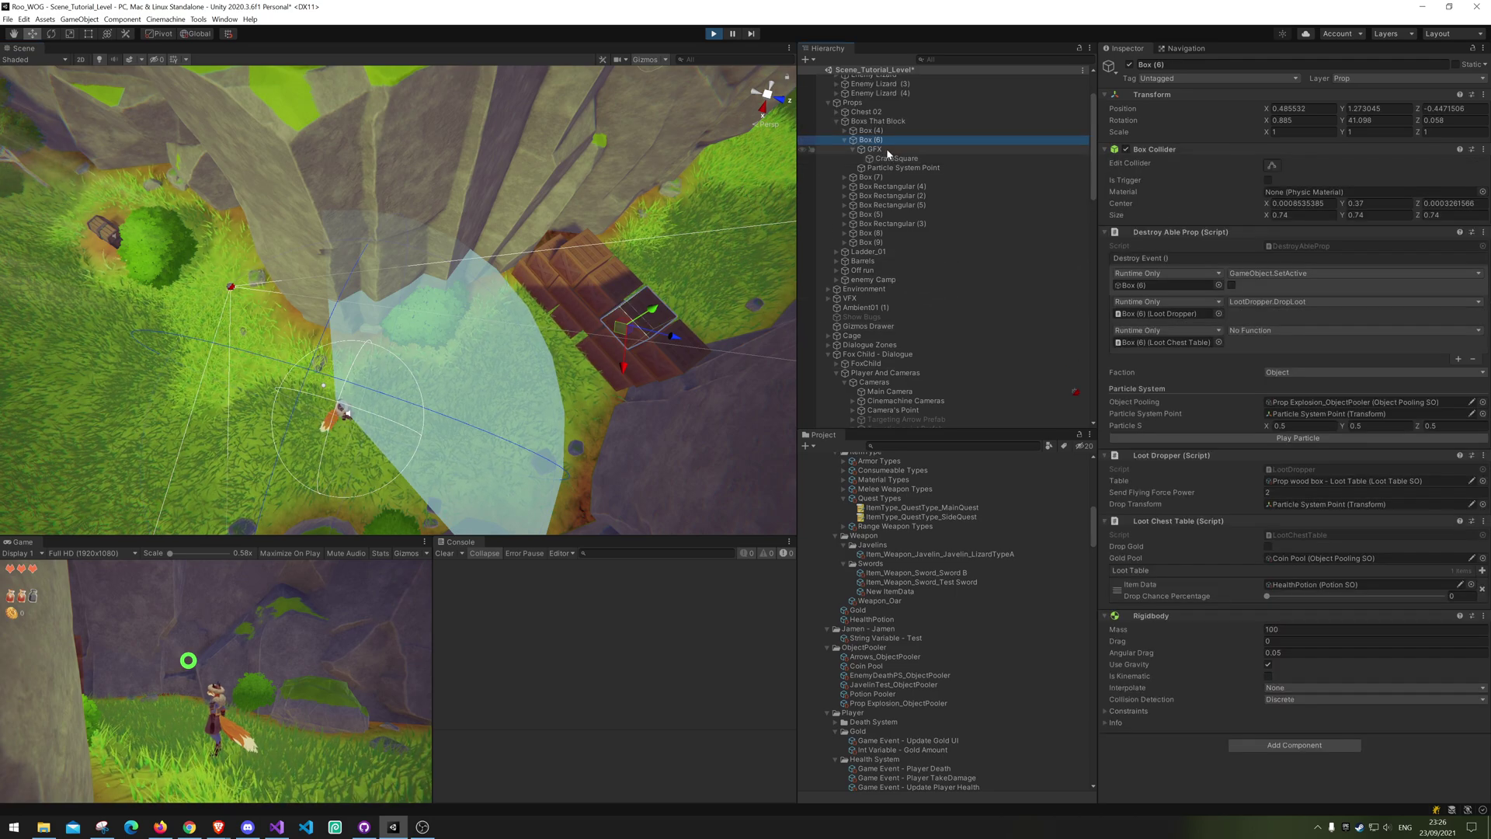
{"action": "left_click_drag", "start_coordinate": [621, 327], "coordinate": [397, 403]}
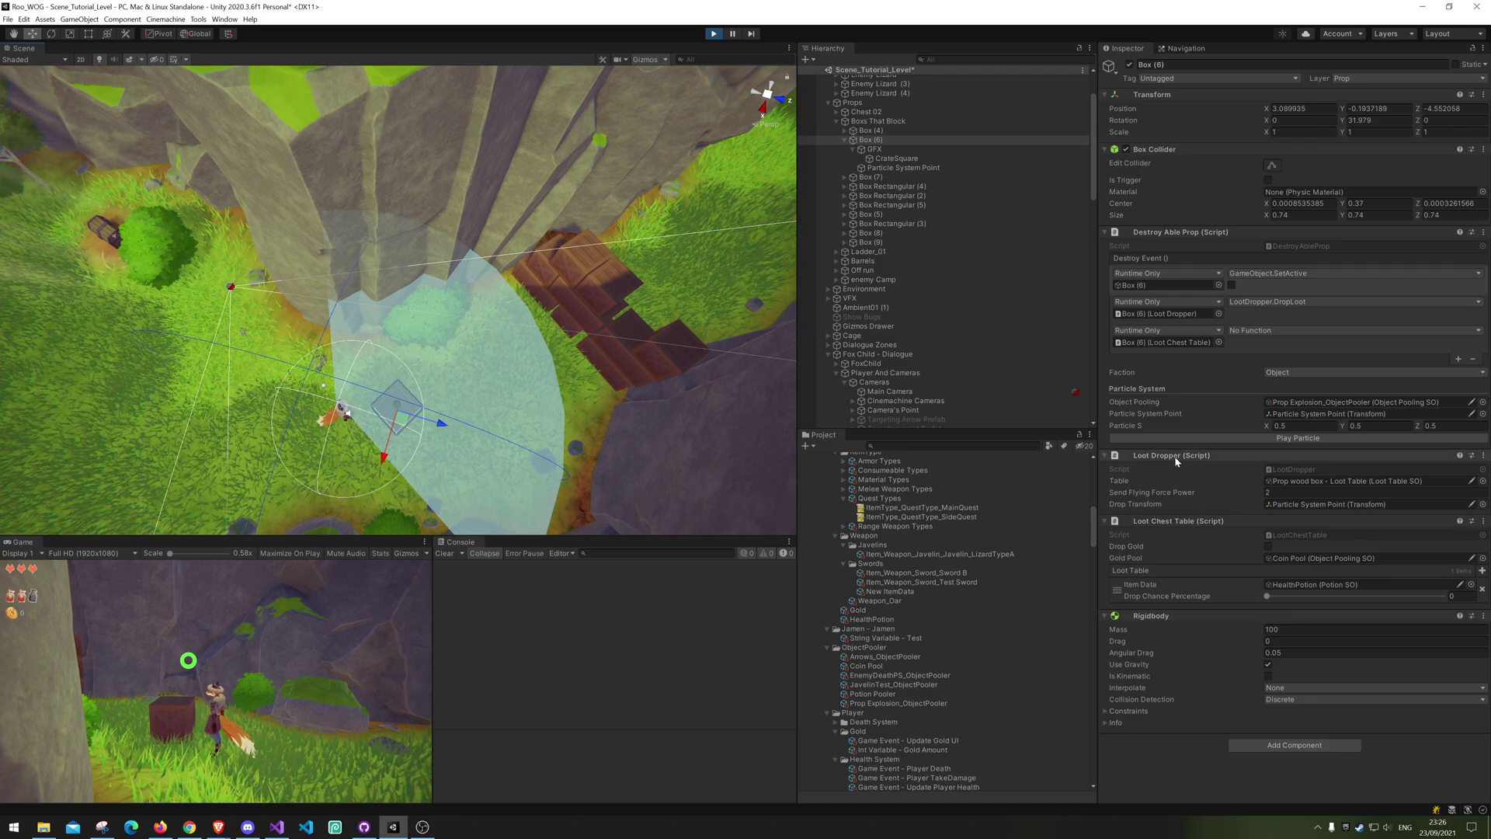
{"action": "left_click", "coordinate": [1314, 482]}
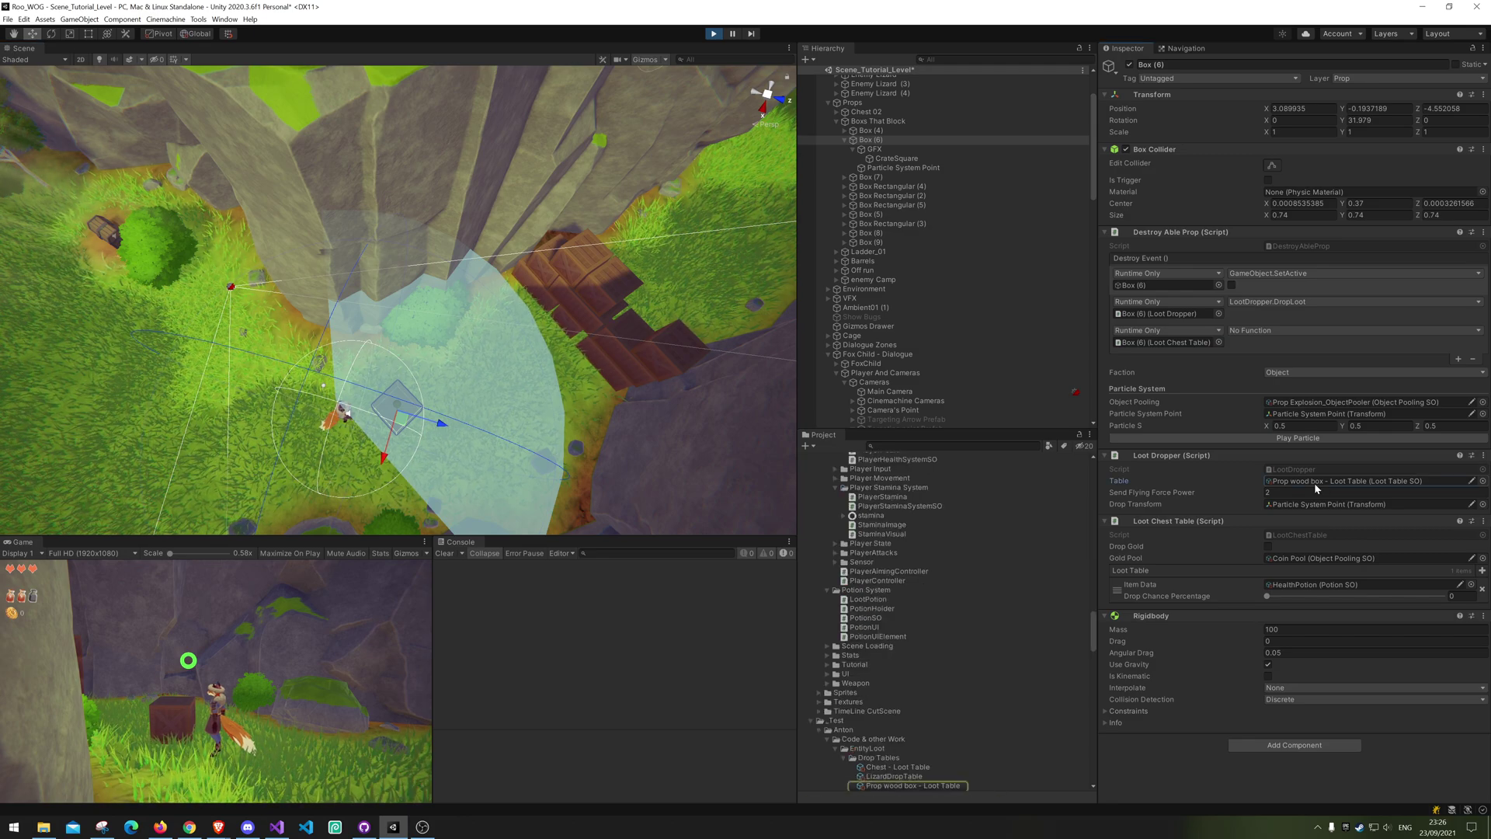
{"action": "left_click", "coordinate": [905, 786]}
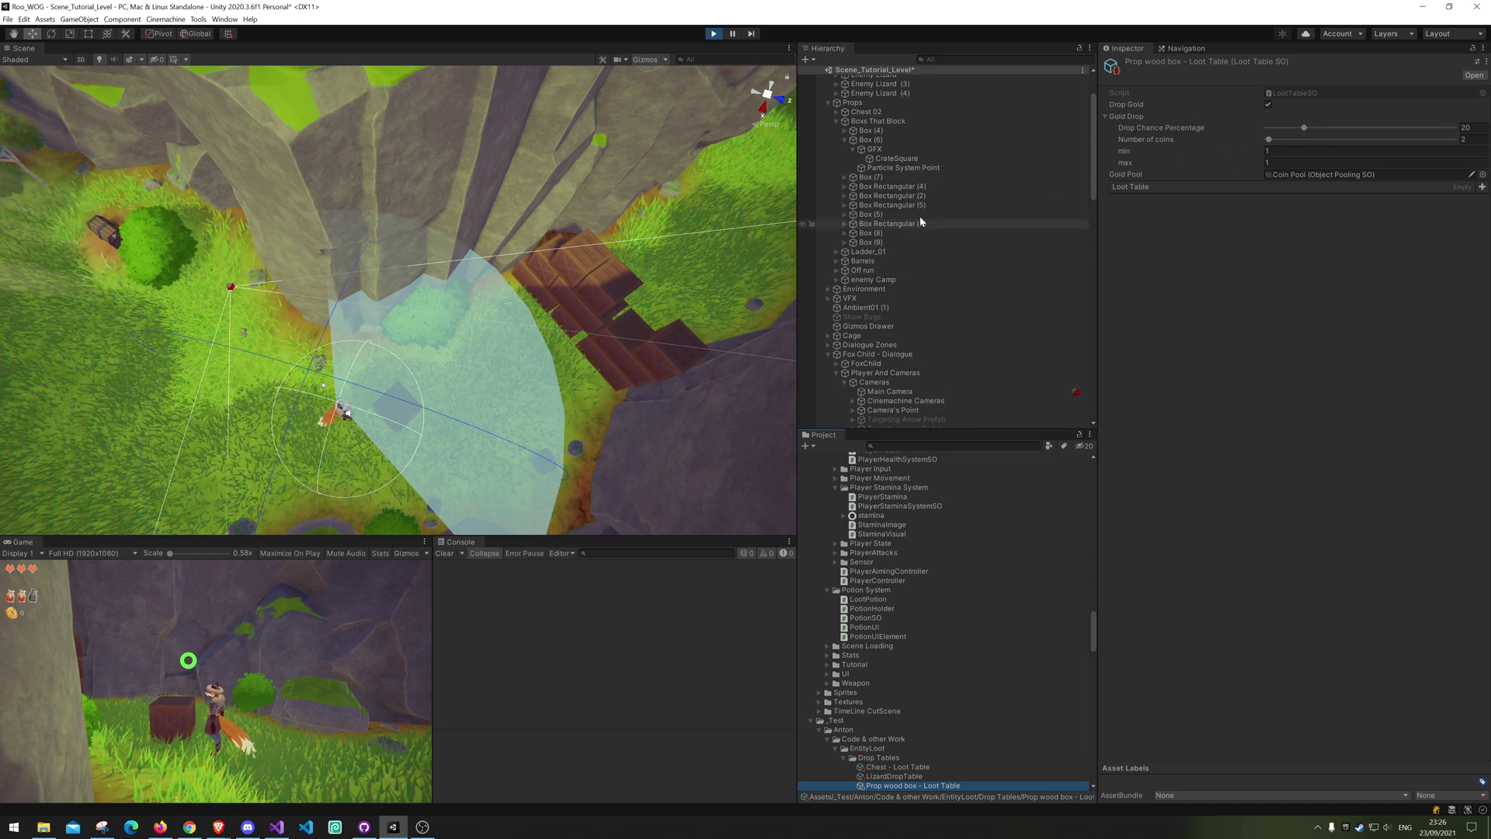
Step: Set HealthPotion drop chance to 100% and add the LizardTypeA javelin as a second loot entry
{"action": "left_click", "coordinate": [888, 139]}
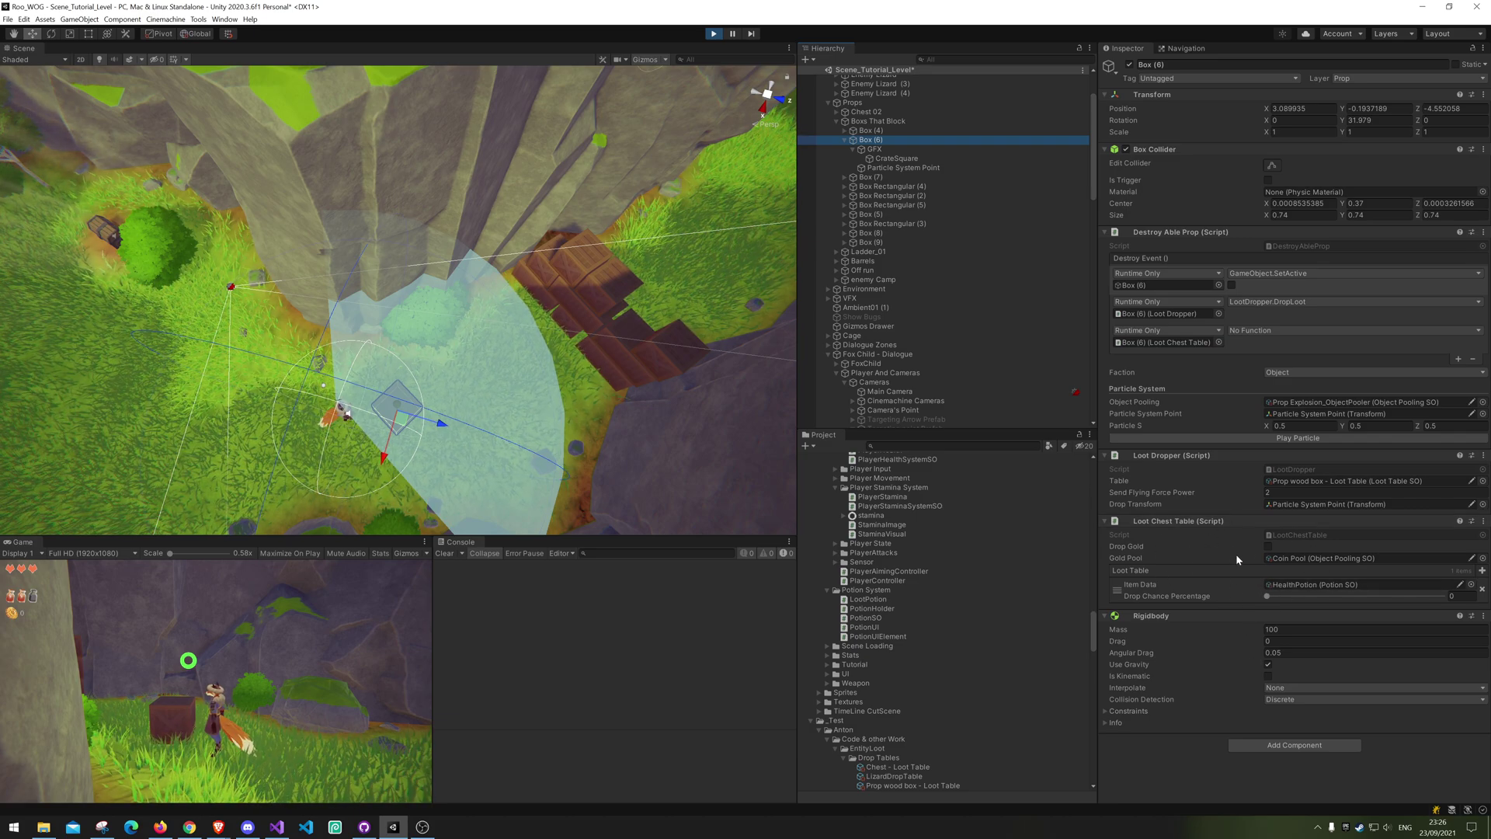
{"action": "left_click_drag", "start_coordinate": [1267, 595], "coordinate": [1470, 602]}
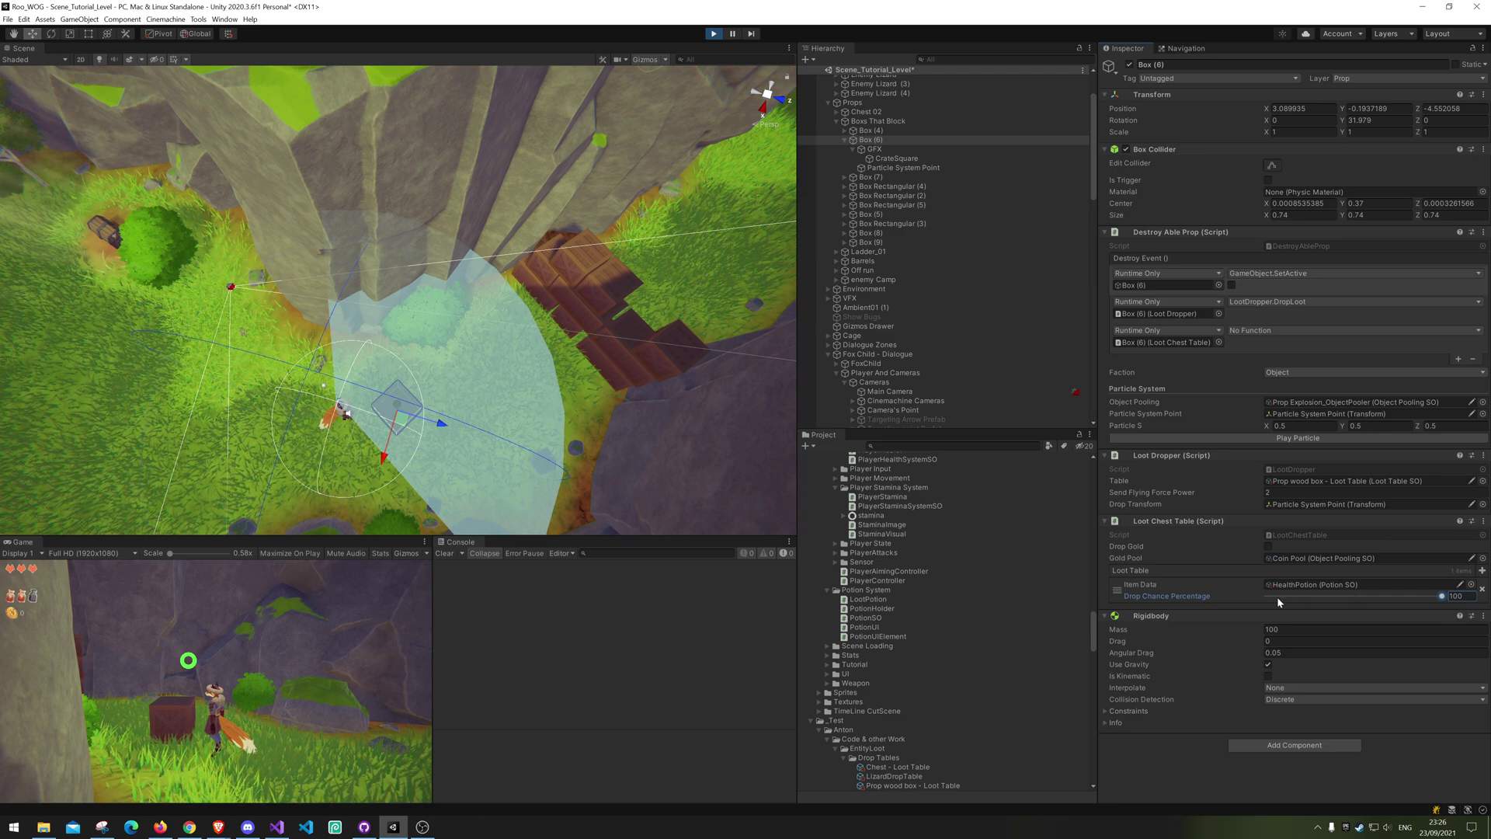
{"action": "left_click", "coordinate": [1482, 571]}
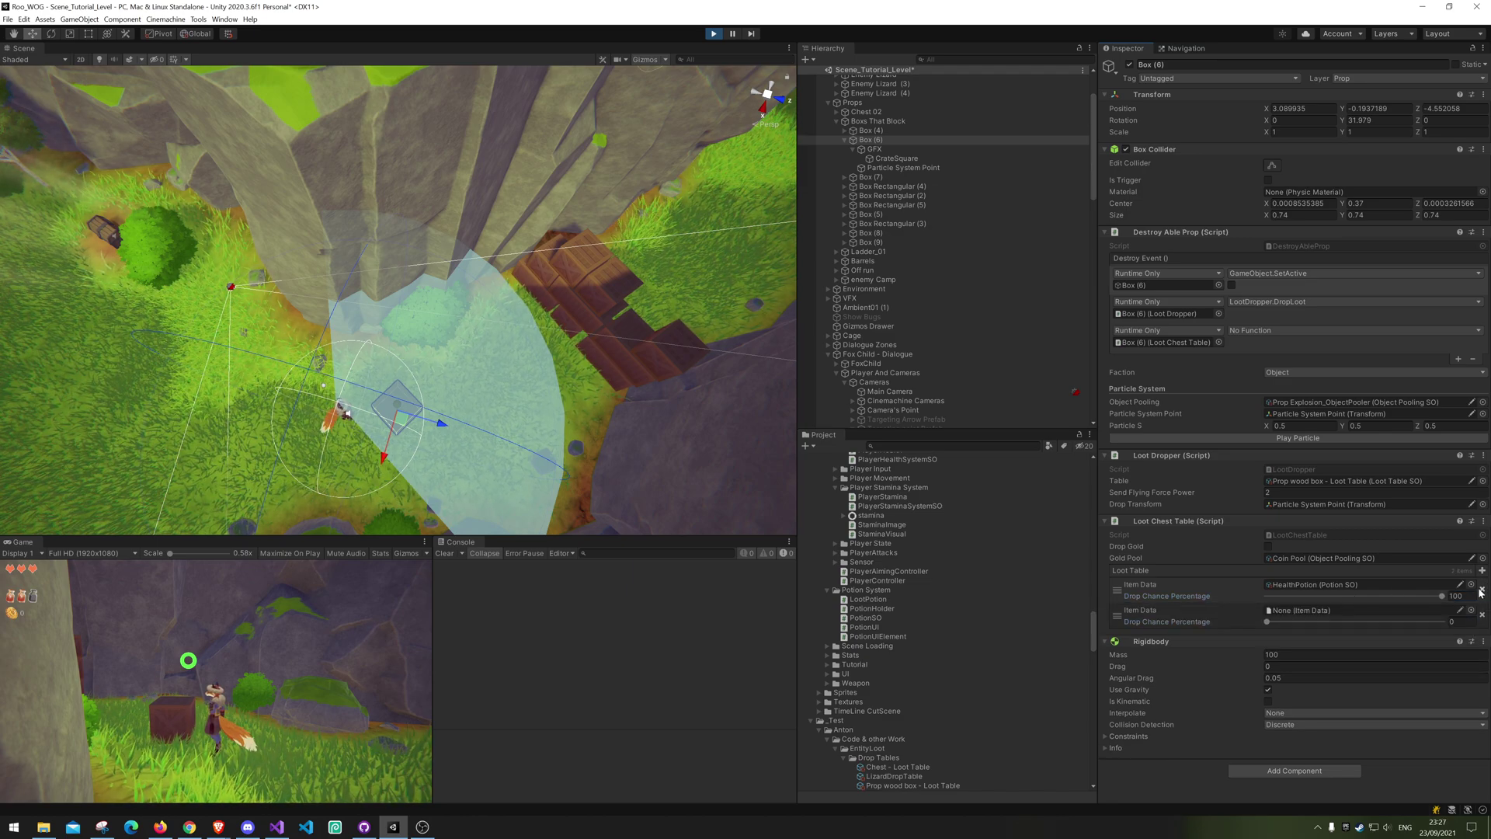
{"action": "left_click", "coordinate": [1470, 610]}
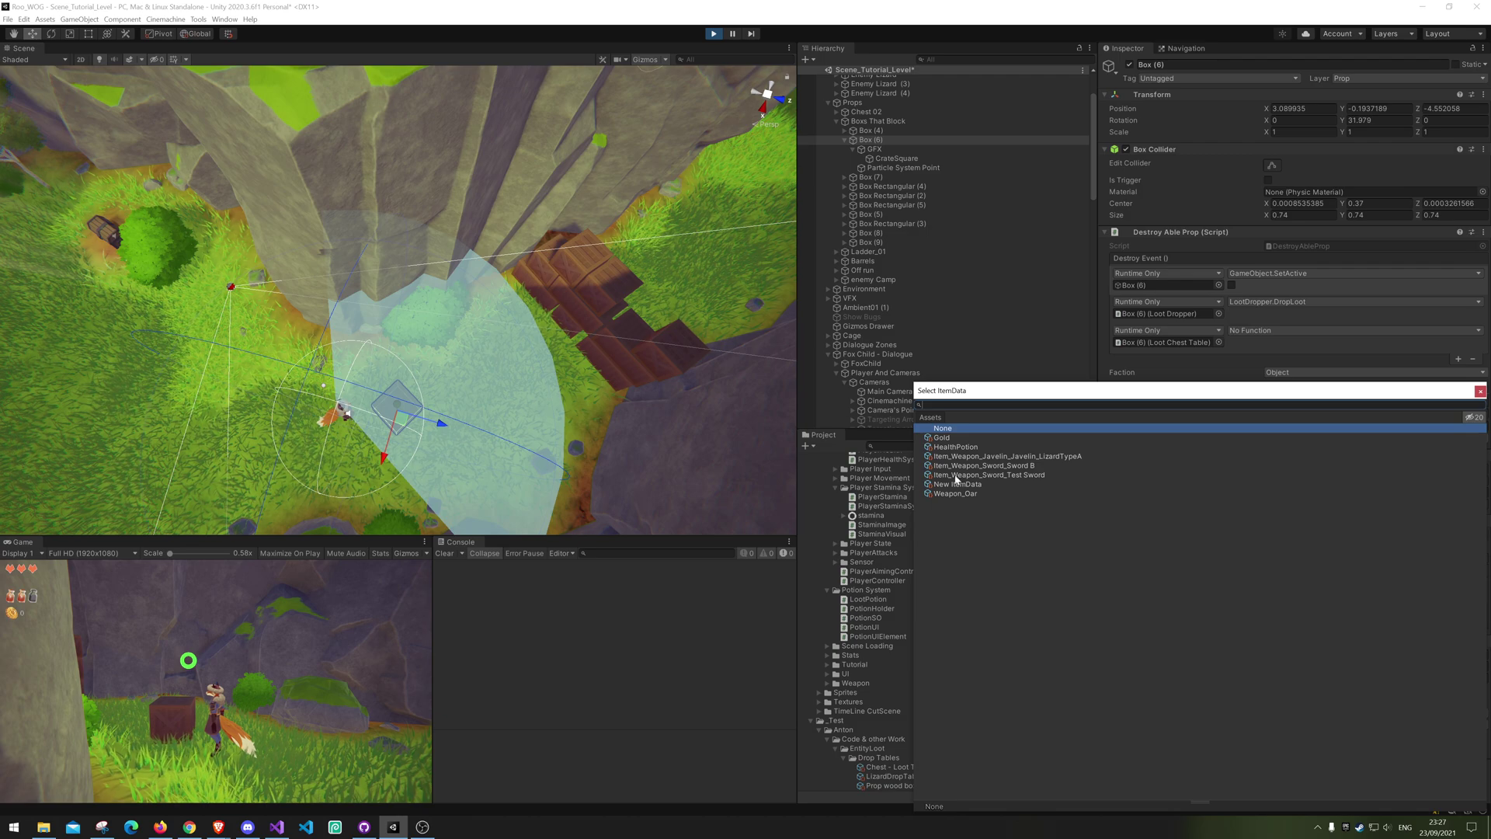
{"action": "double_click", "coordinate": [1007, 456]}
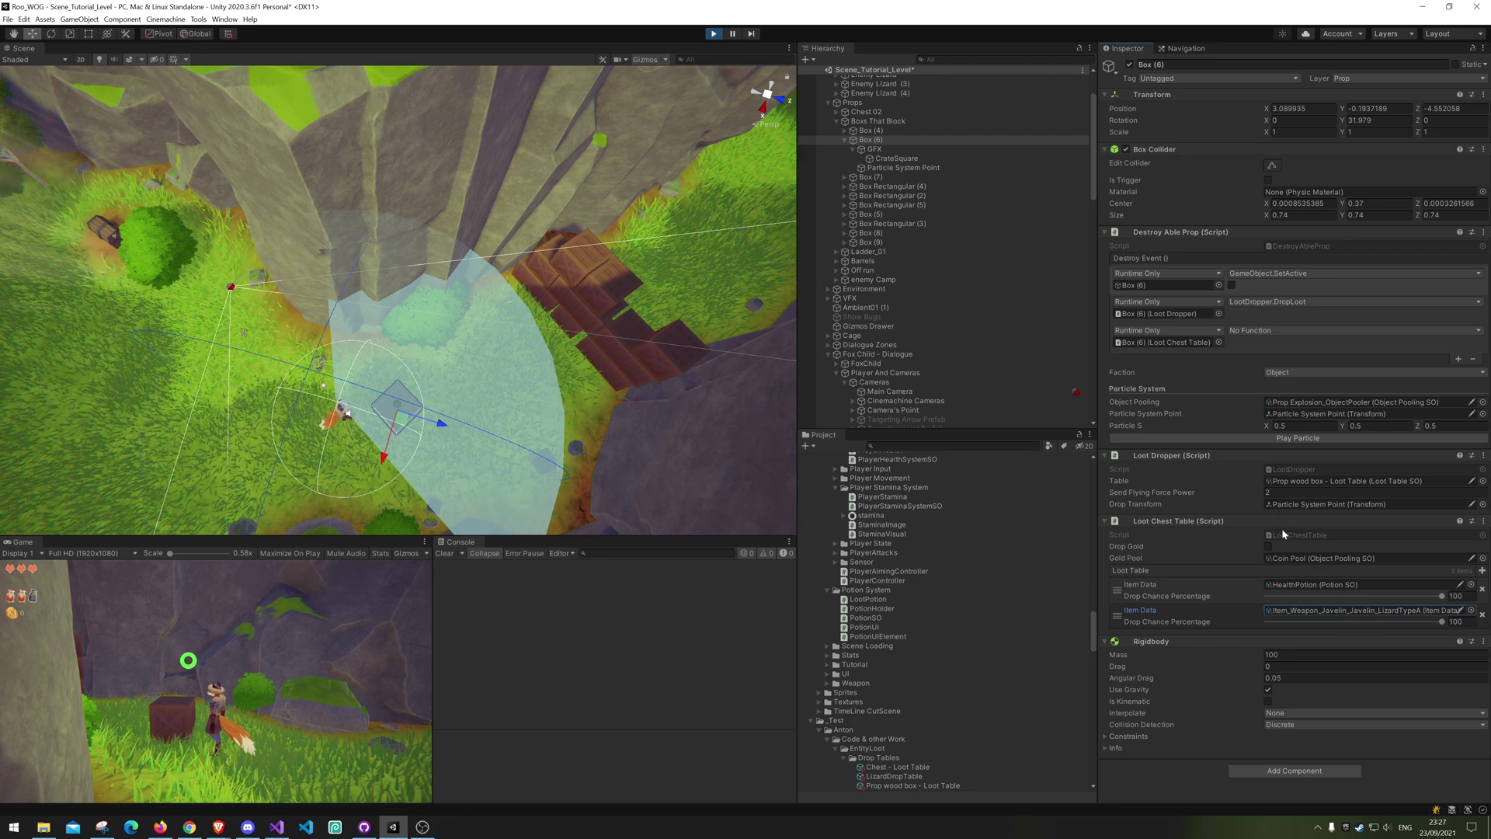
Step: Enable gold drops at 53.5% chance with 1–2 coins, then frame Box (6)
{"action": "left_click", "coordinate": [1268, 547]}
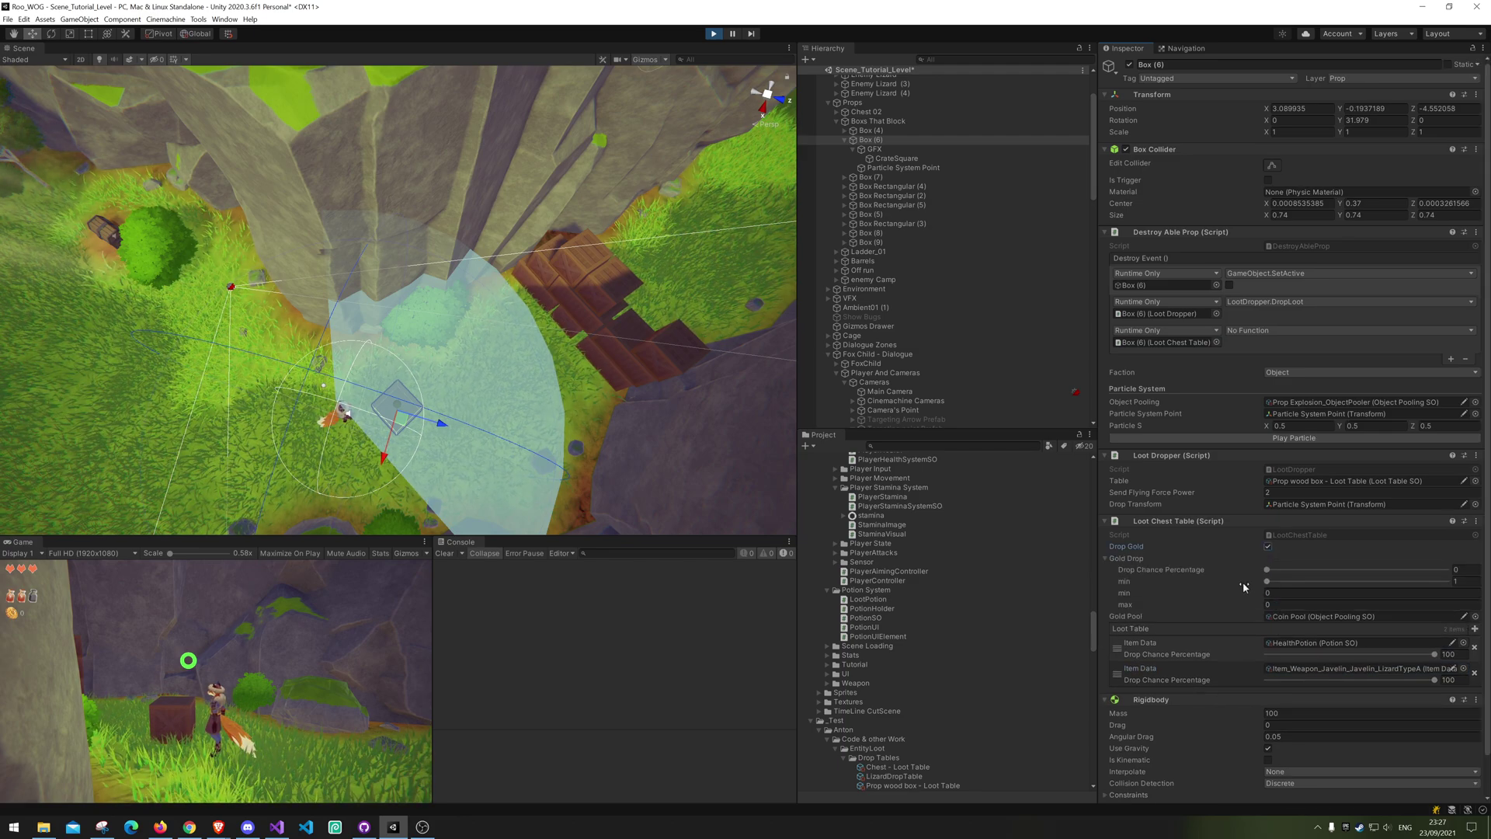
{"action": "left_click", "coordinate": [1265, 571]}
{"action": "left_click_drag", "start_coordinate": [1449, 570], "coordinate": [1317, 585]}
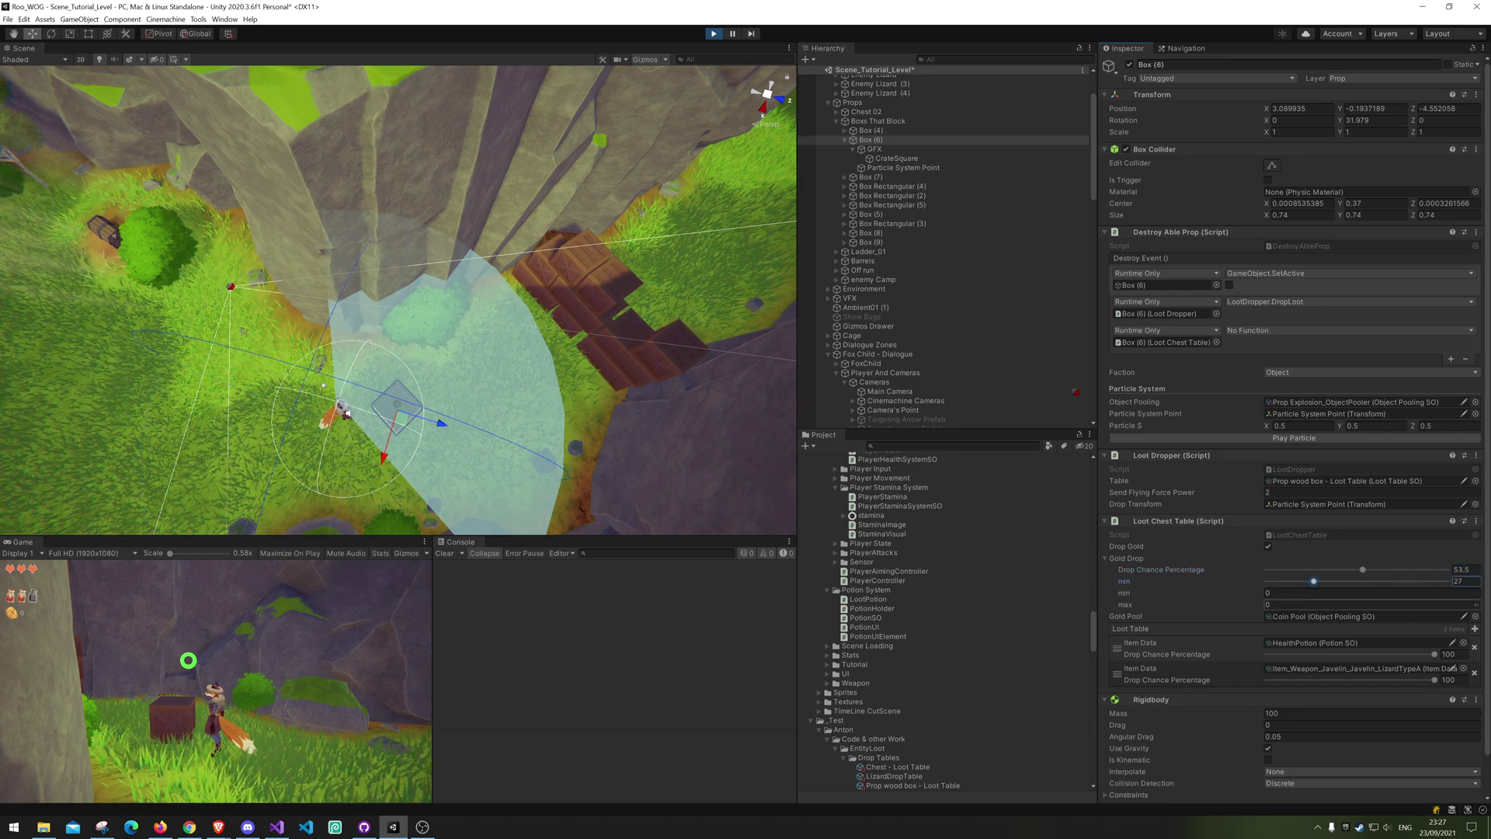
{"action": "left_click", "coordinate": [1370, 604]}
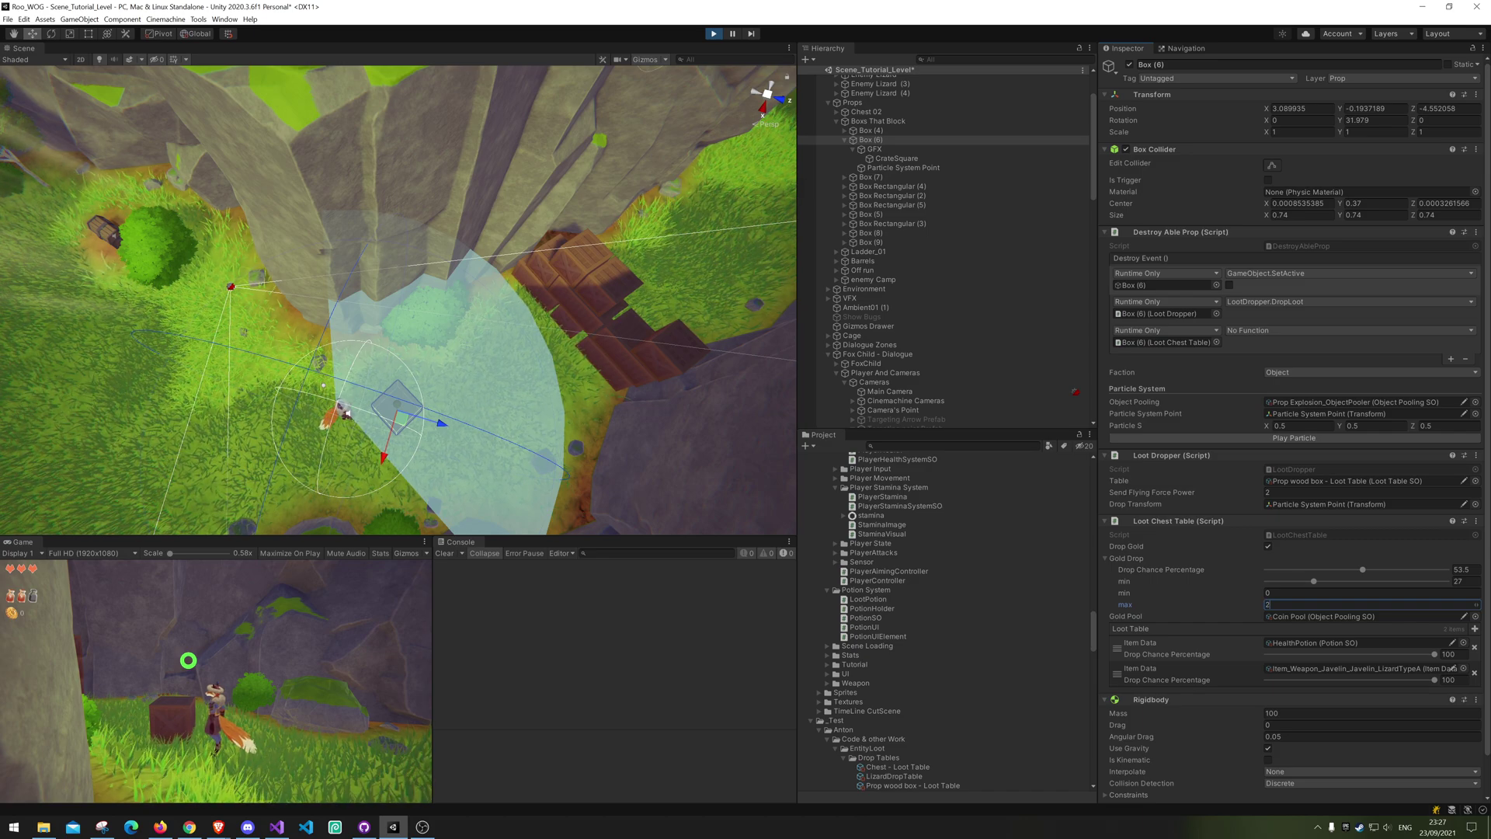
{"action": "left_click", "coordinate": [1289, 592]}
{"action": "type", "text": "1"}
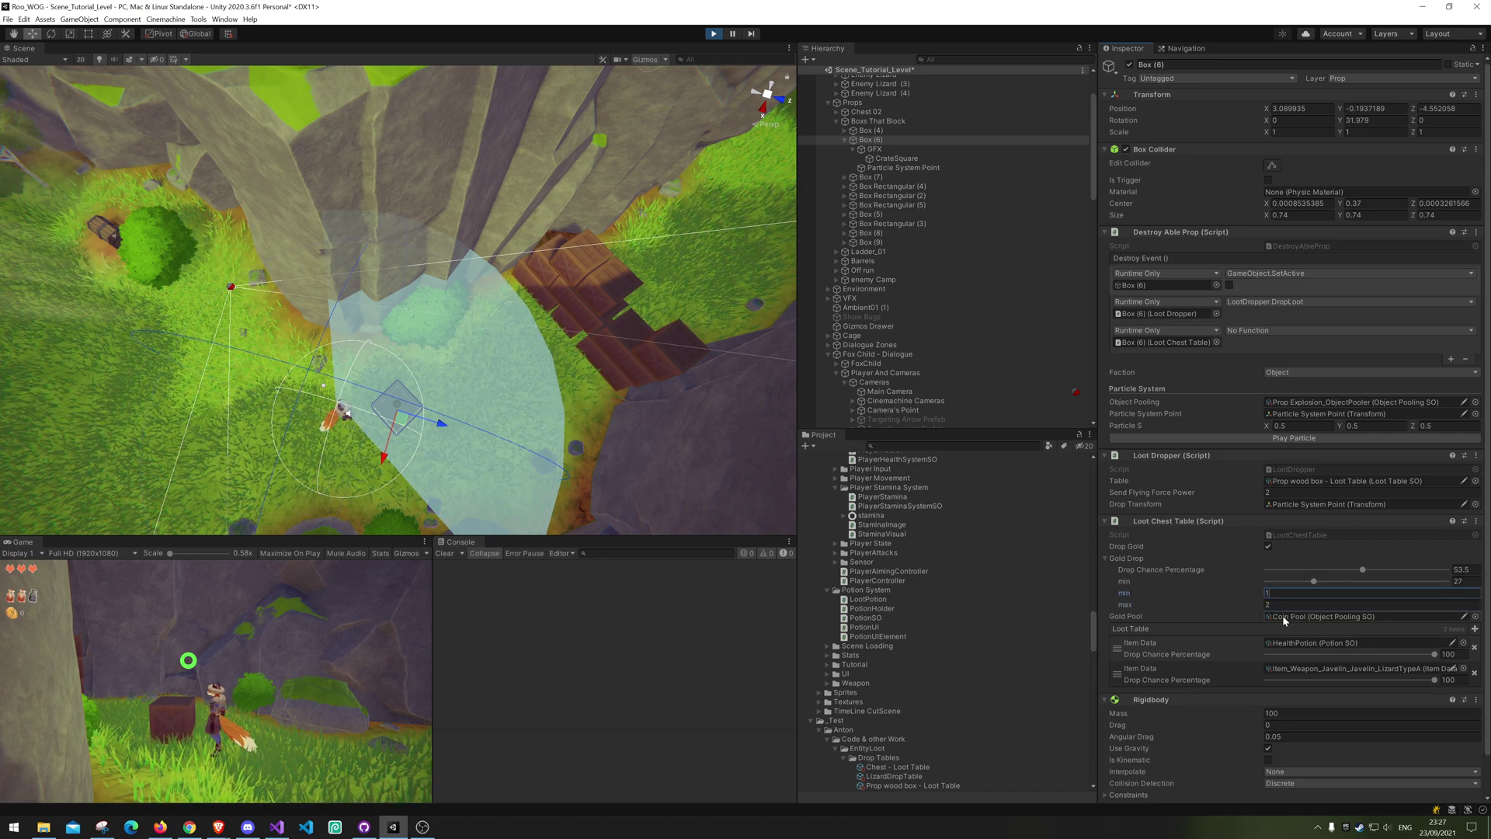
{"action": "left_click", "coordinate": [1314, 582]}
{"action": "left_click_drag", "start_coordinate": [1314, 583], "coordinate": [1299, 582]}
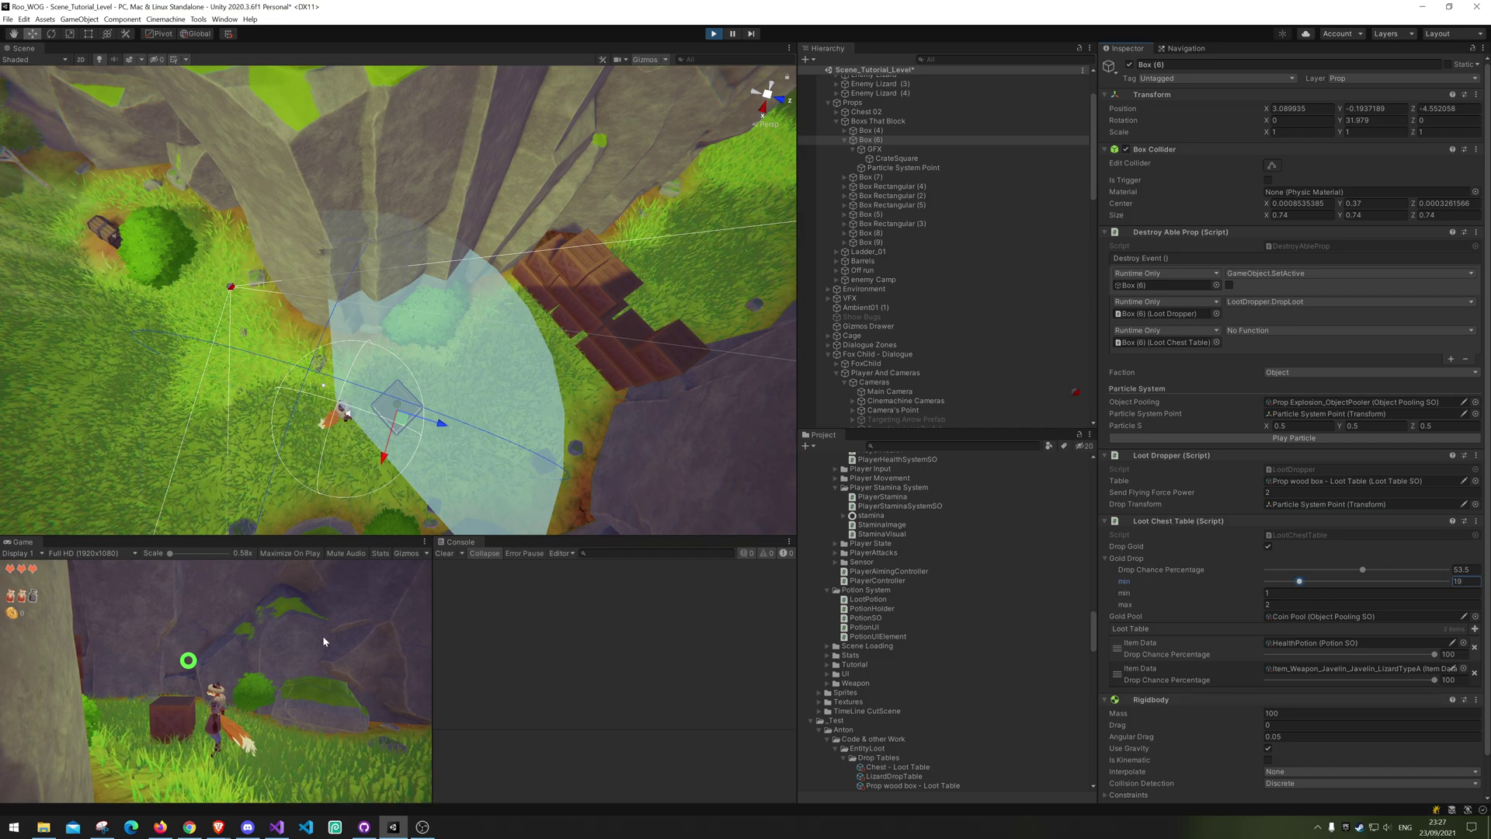
{"action": "key", "text": "f"}
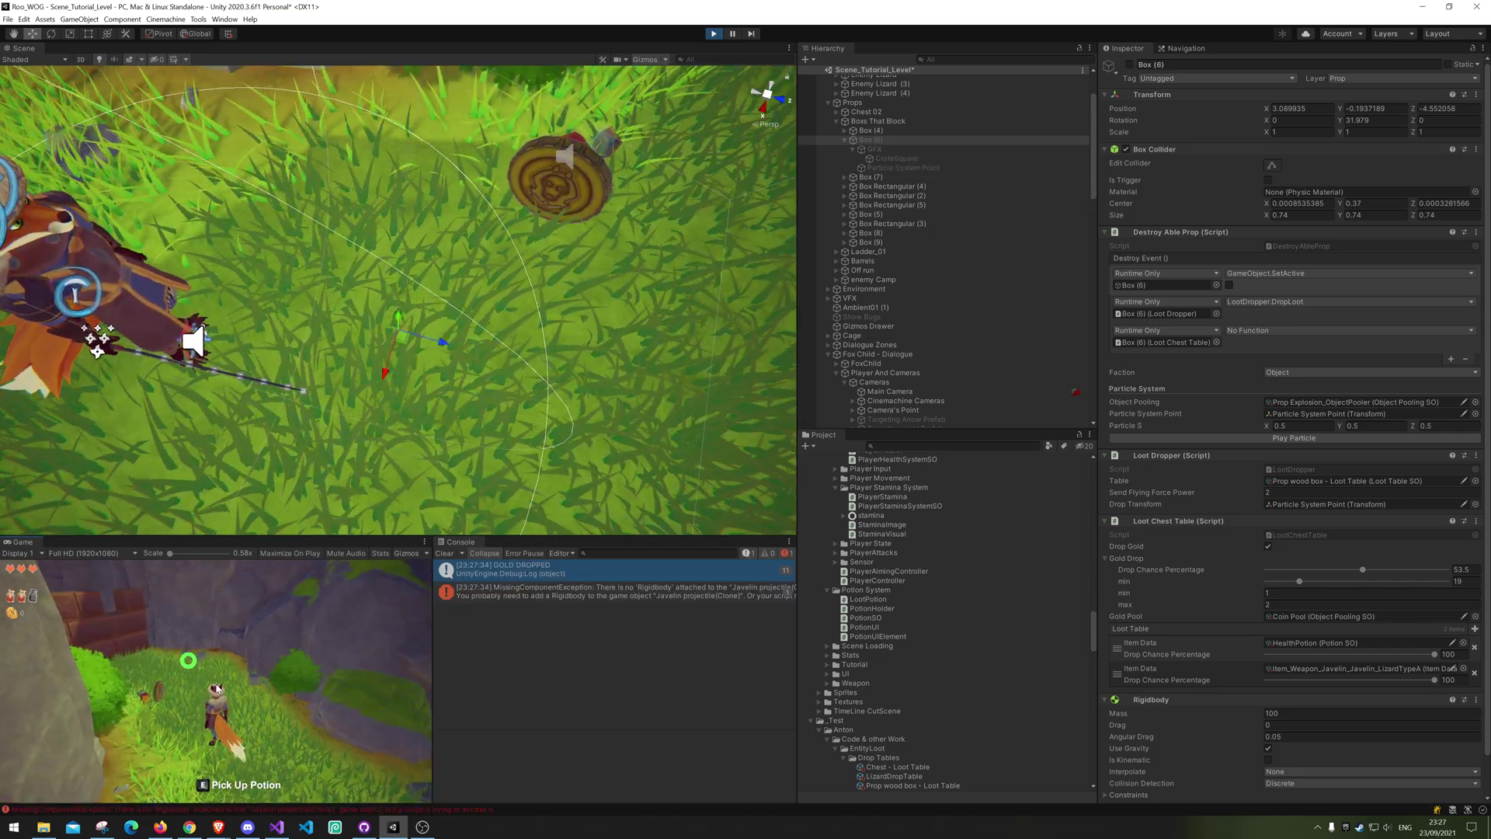
Step: Inspect the missing Rigidbody error details in the Console
{"action": "right_click_drag", "start_coordinate": [634, 253], "coordinate": [541, 220]}
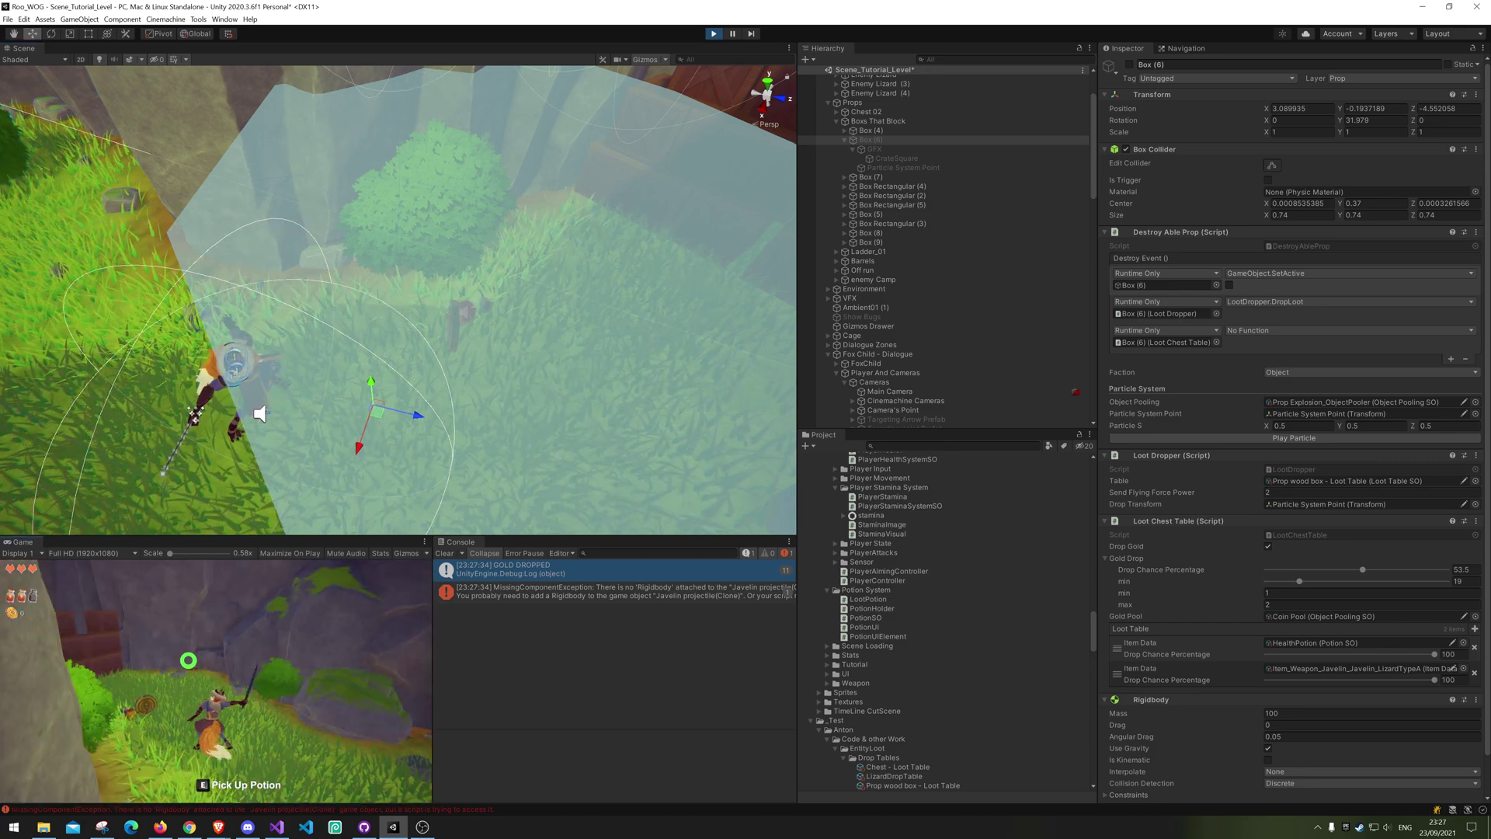
{"action": "left_click", "coordinate": [682, 595]}
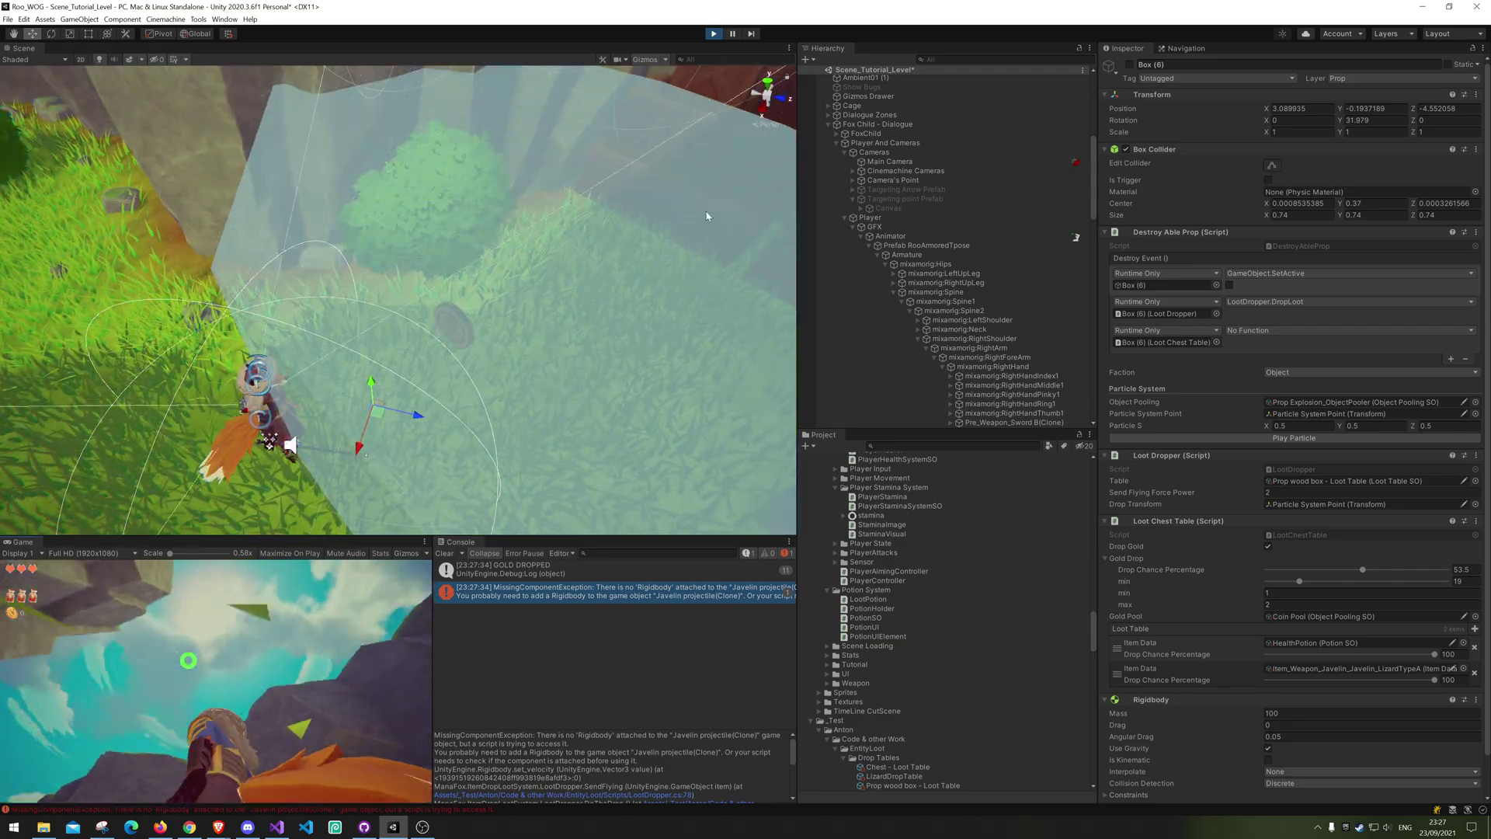
{"action": "scroll", "coordinate": [963, 309], "scroll_direction": "down", "scroll_amount": 3}
{"action": "scroll", "coordinate": [959, 312], "scroll_direction": "up", "scroll_amount": 10}
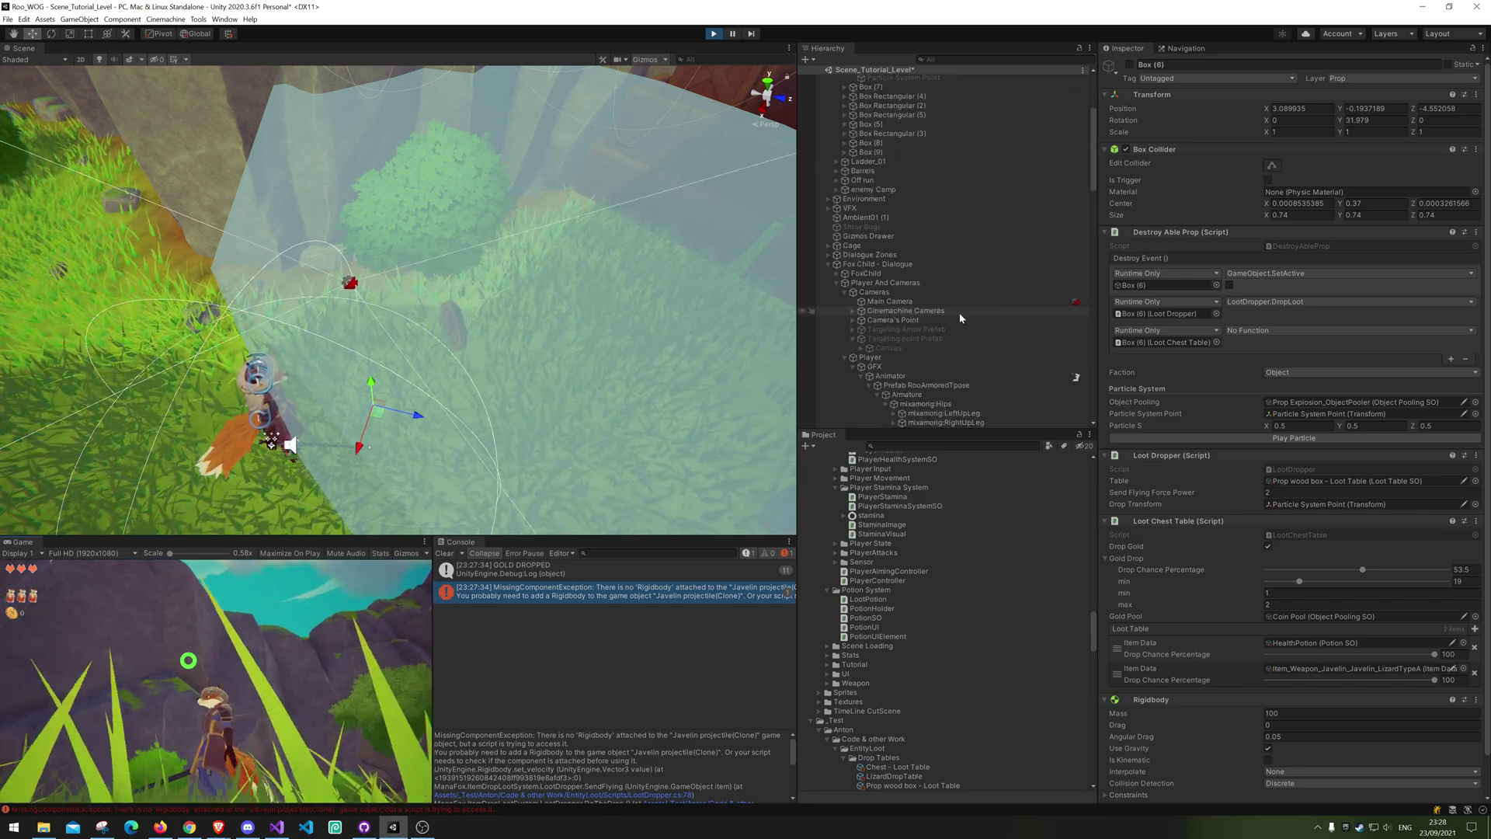
Step: Re-enable Box (6), remove the javelin loot entry, and break the box in the running game
{"action": "left_click", "coordinate": [1129, 65]}
{"action": "scroll", "coordinate": [1323, 643], "scroll_direction": "down", "scroll_amount": 1}
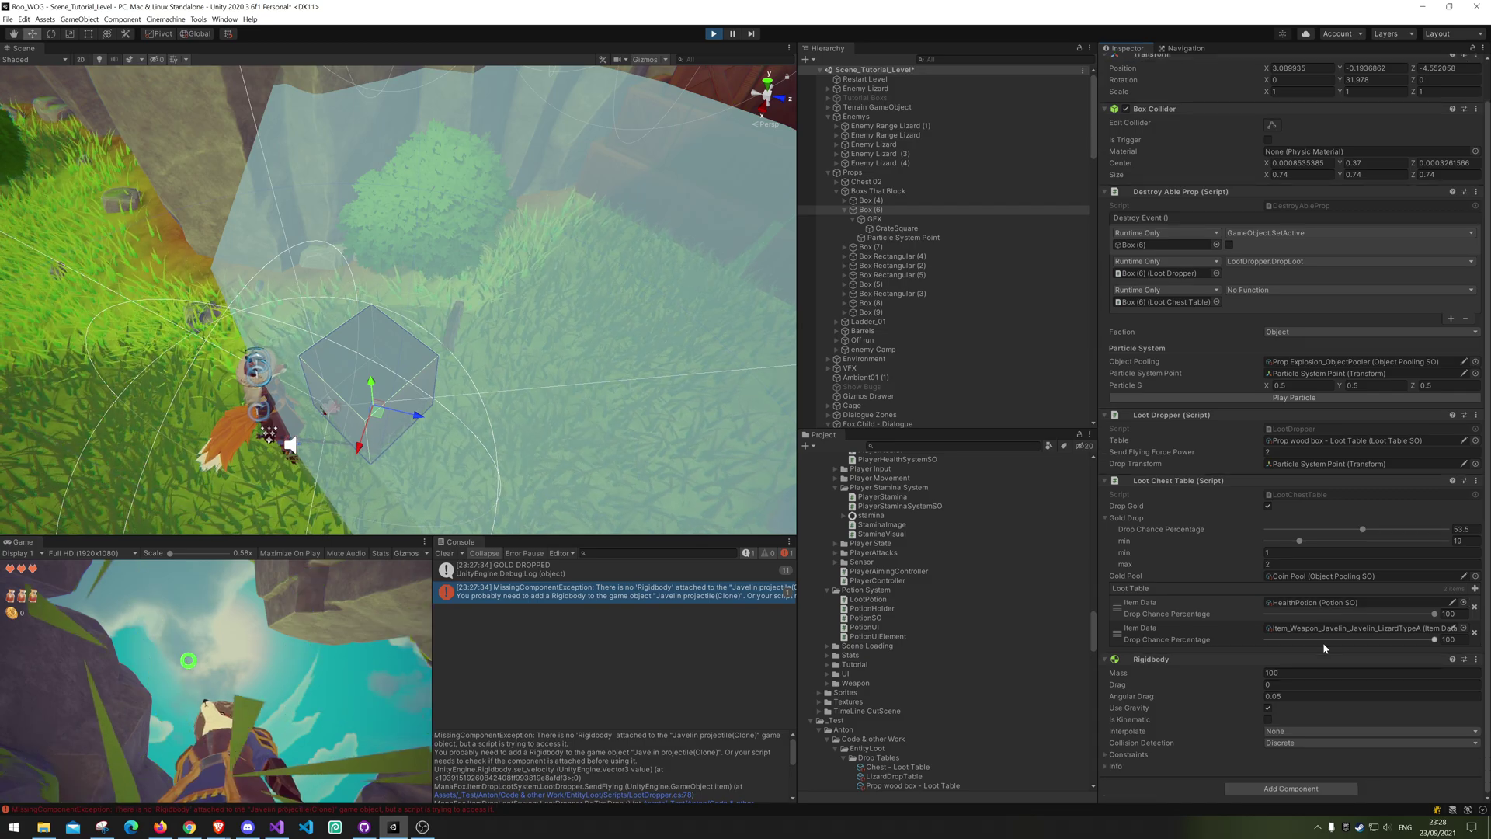
{"action": "left_click", "coordinate": [1474, 633]}
{"action": "left_click", "coordinate": [264, 730]}
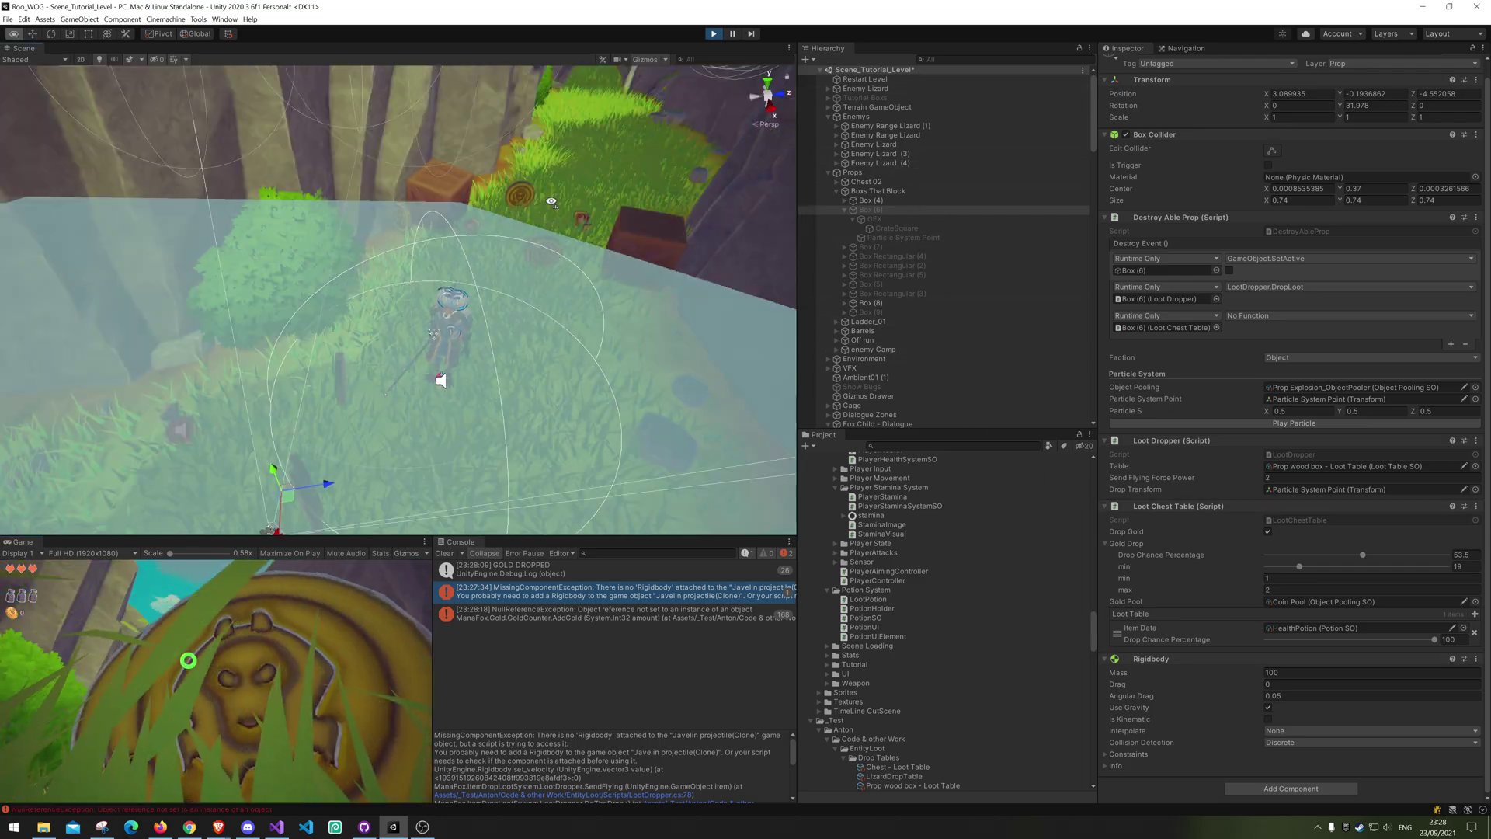
Step: Inspect the dropped Potion(Clone) and the Pooler's list of object pools
{"action": "left_click", "coordinate": [469, 365]}
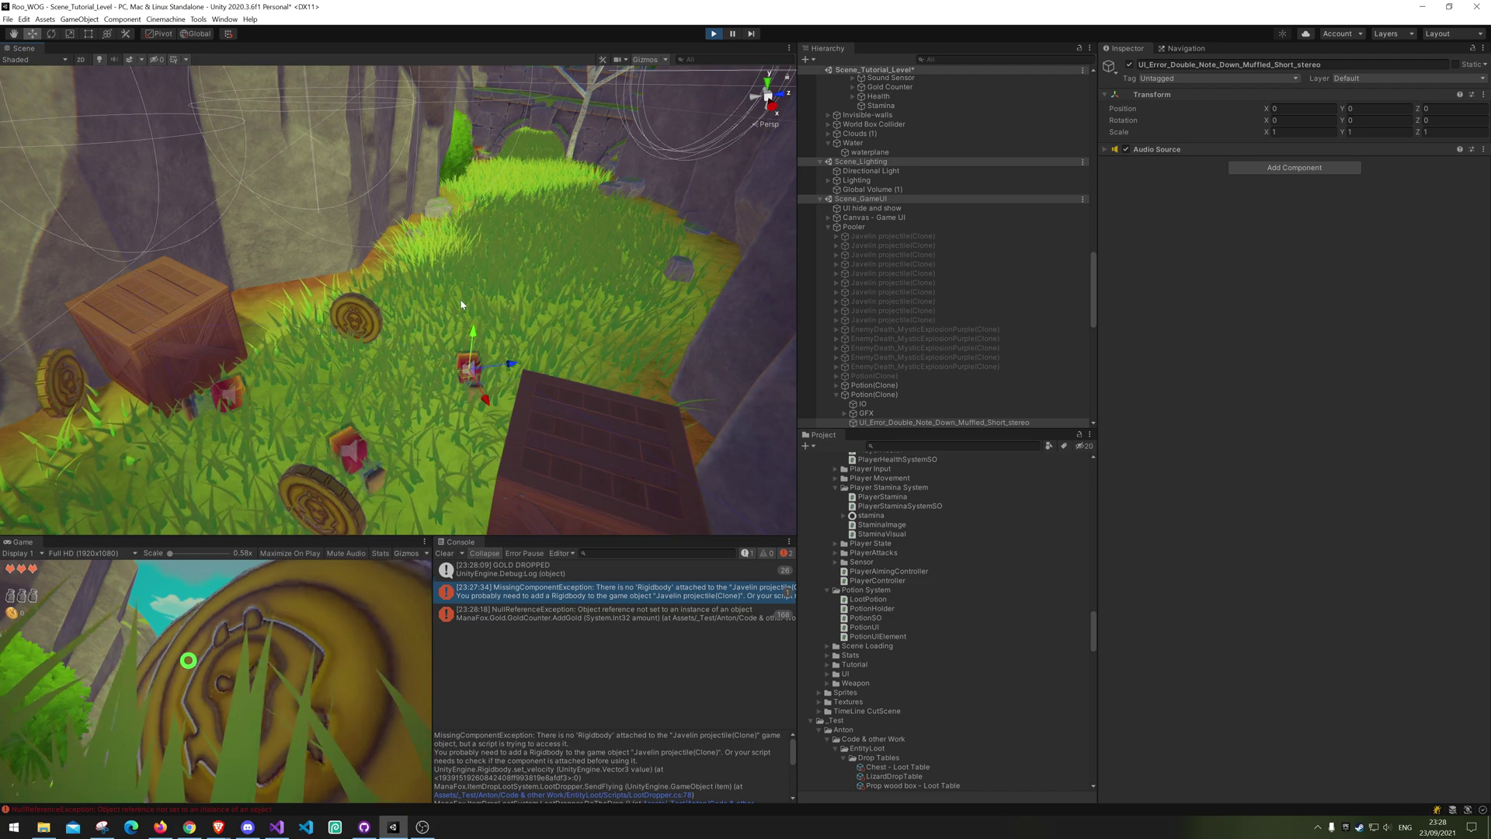
{"action": "scroll", "coordinate": [874, 321], "scroll_direction": "down", "scroll_amount": 1}
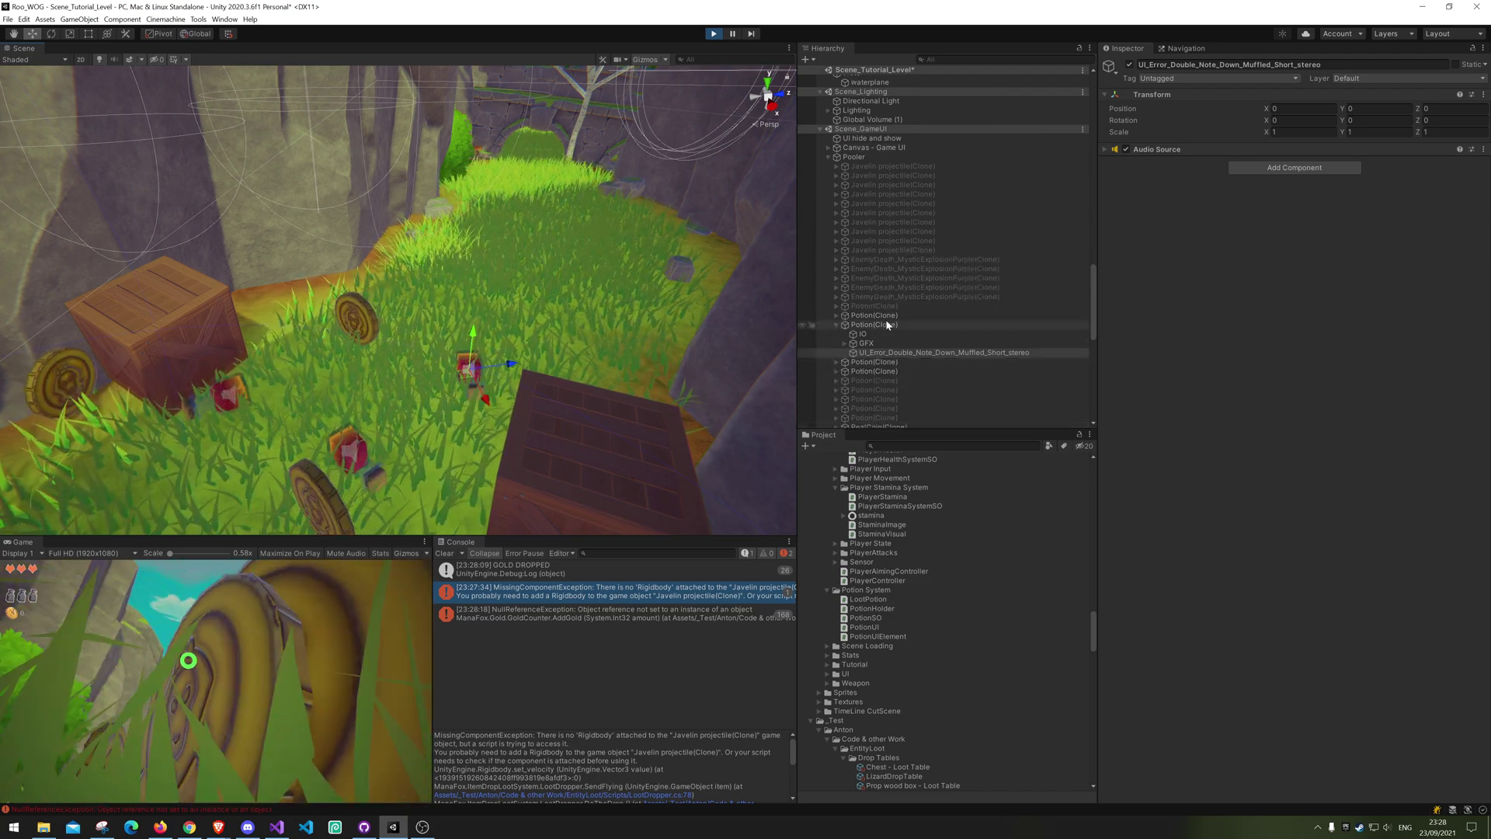
{"action": "left_click", "coordinate": [887, 324]}
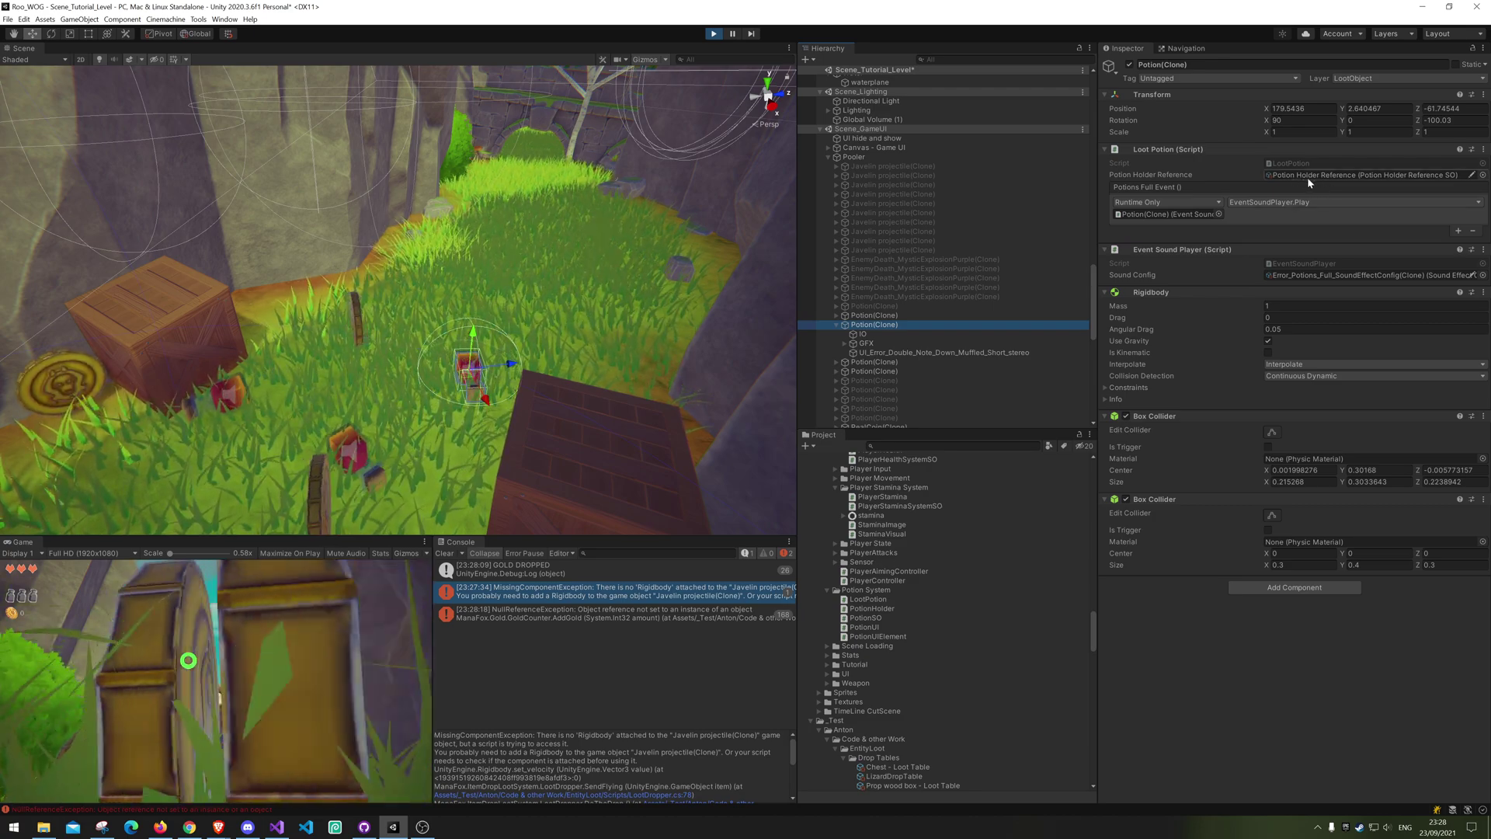
{"action": "left_click", "coordinate": [897, 158]}
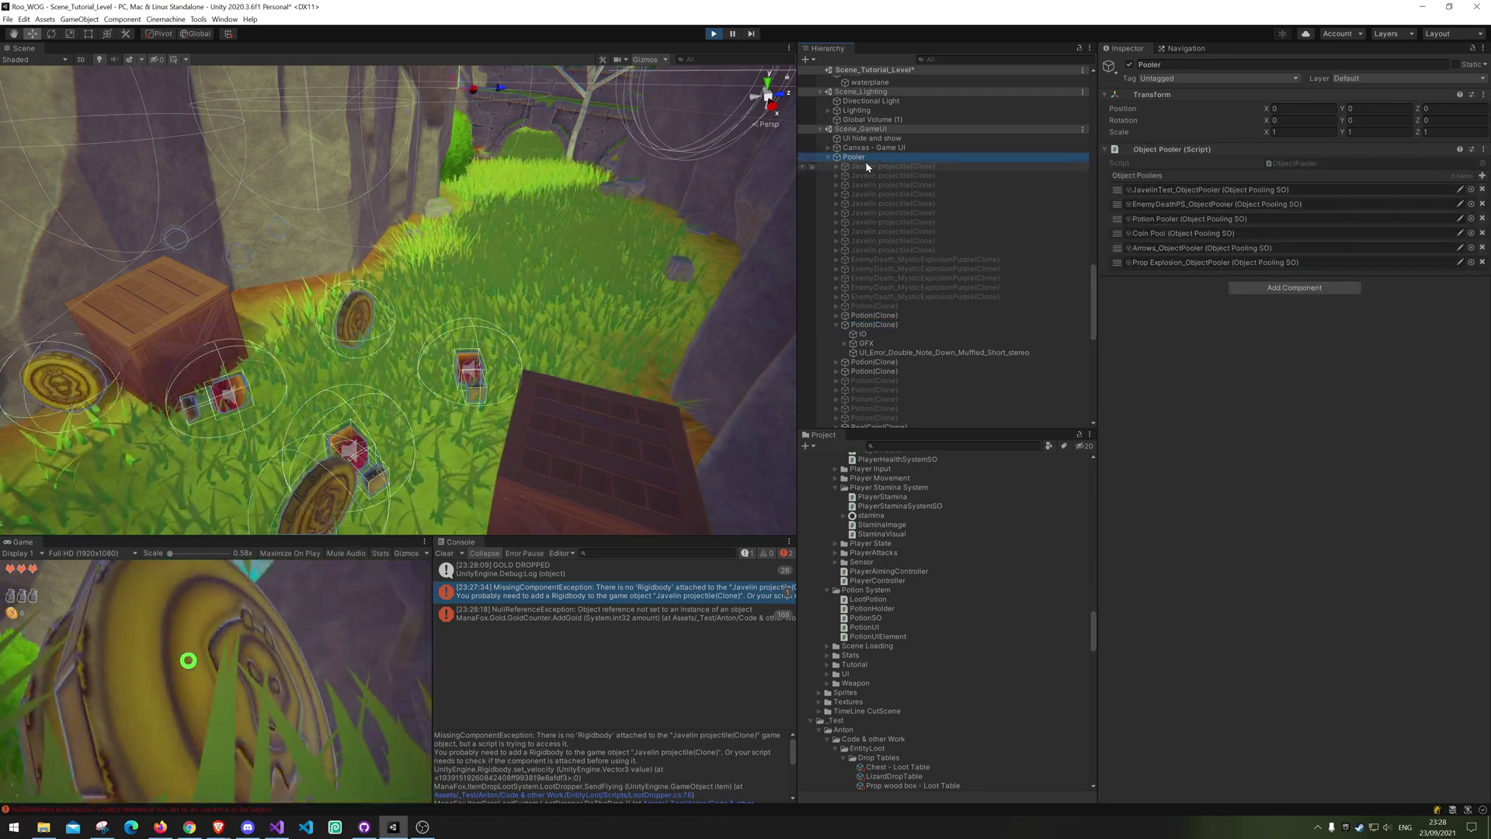
{"action": "left_click", "coordinate": [835, 325]}
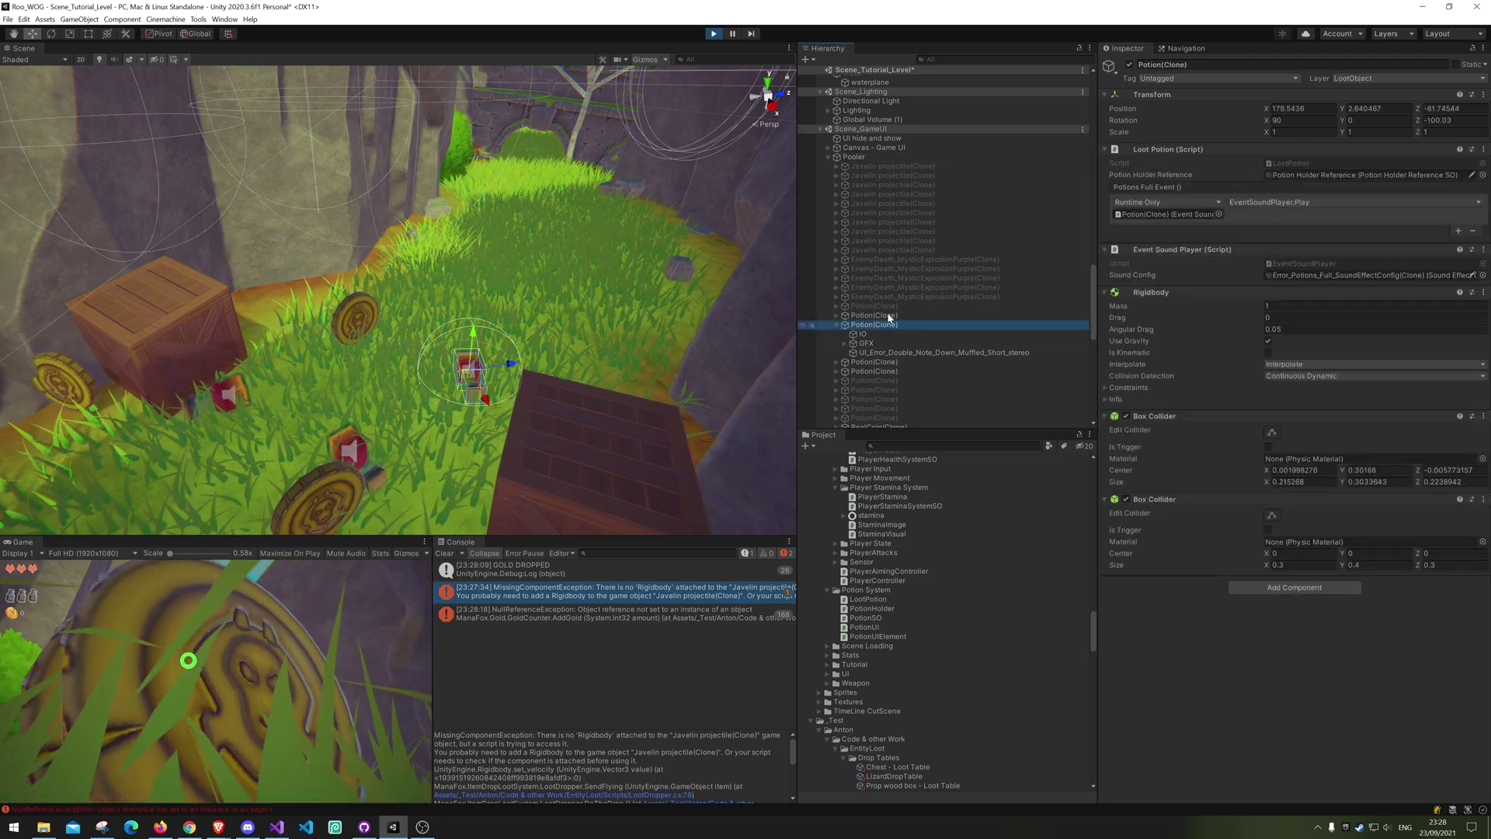
Step: Walk the player to the potion and pick it up with E
{"action": "left_click", "coordinate": [216, 680]}
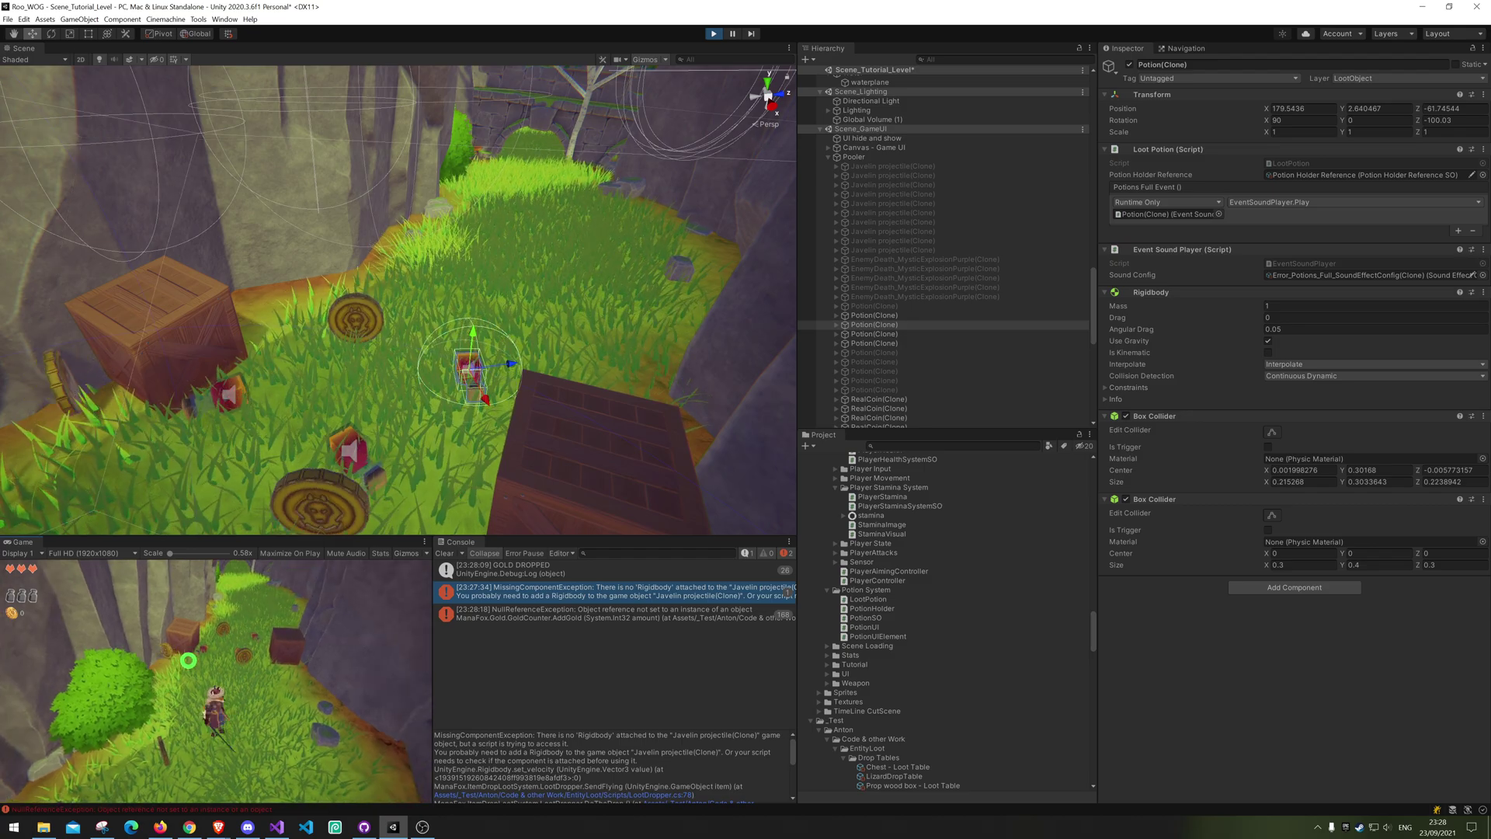
{"action": "key", "text": "w"}
{"action": "key", "text": "e"}
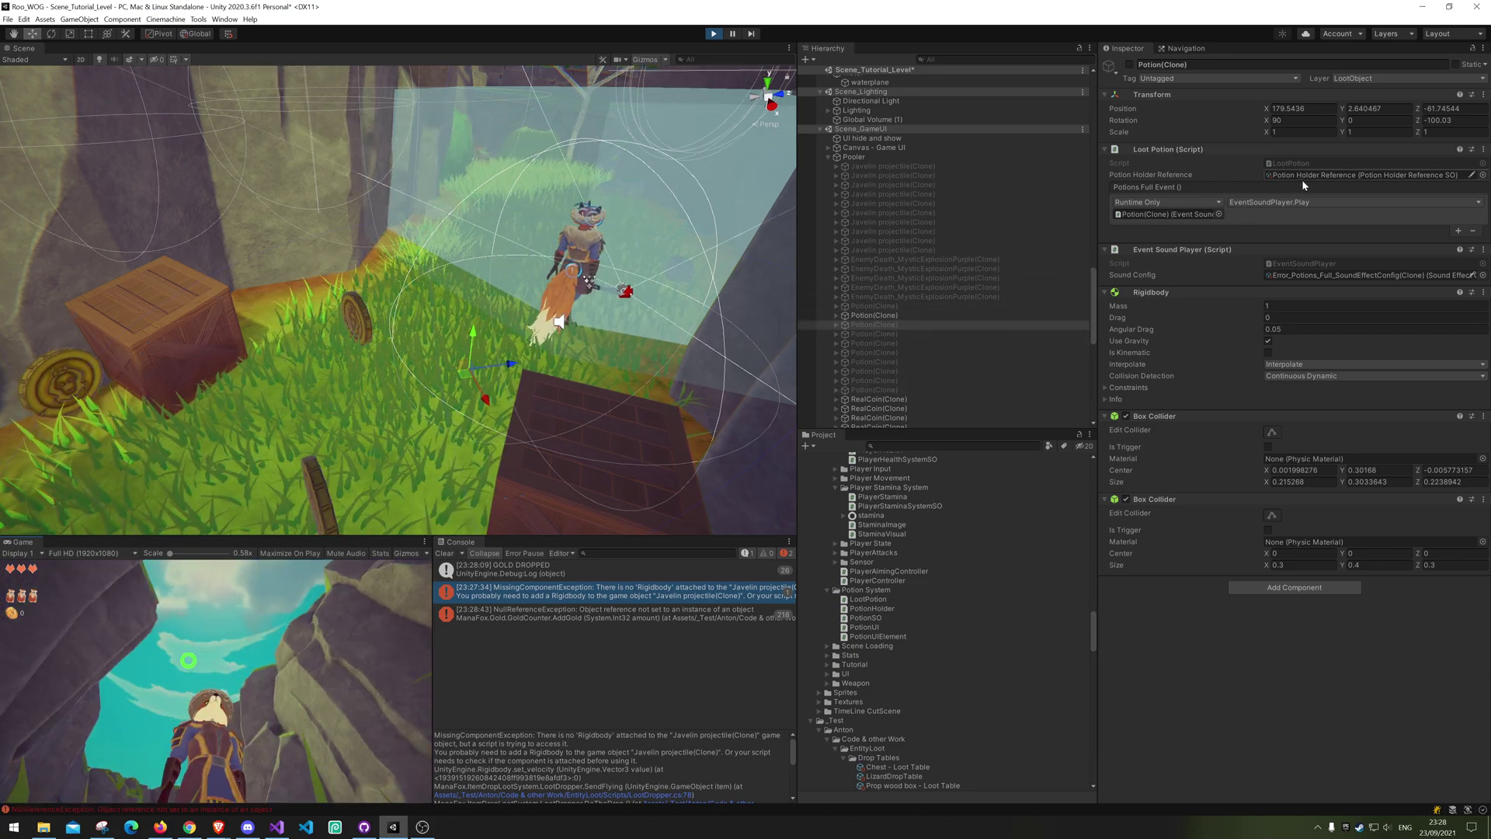
Step: Run the player through the canyon to the beach and turn to face the lizard enemy
{"action": "key", "text": "w"}
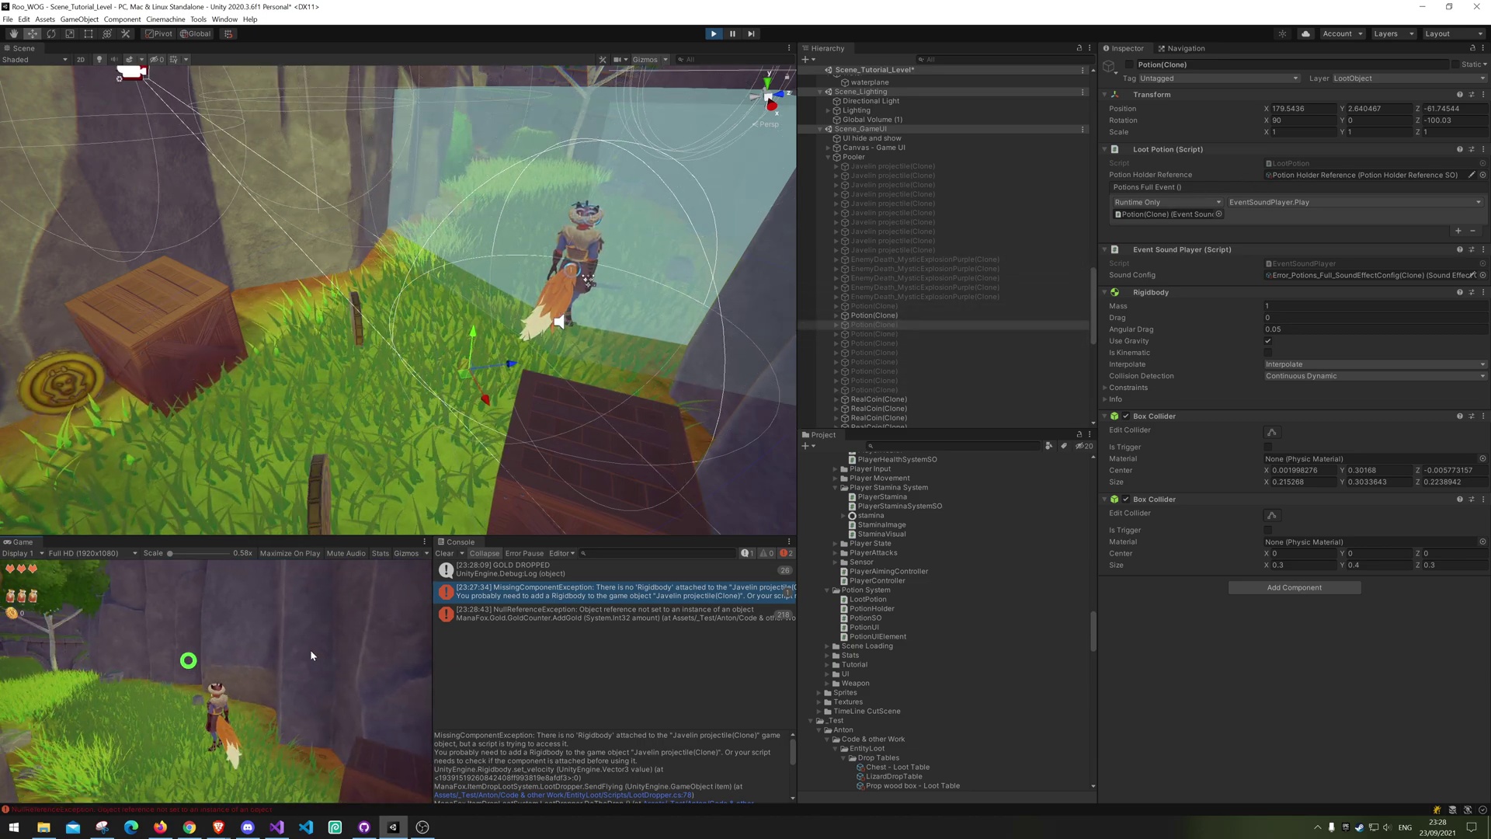
{"action": "key", "text": "w"}
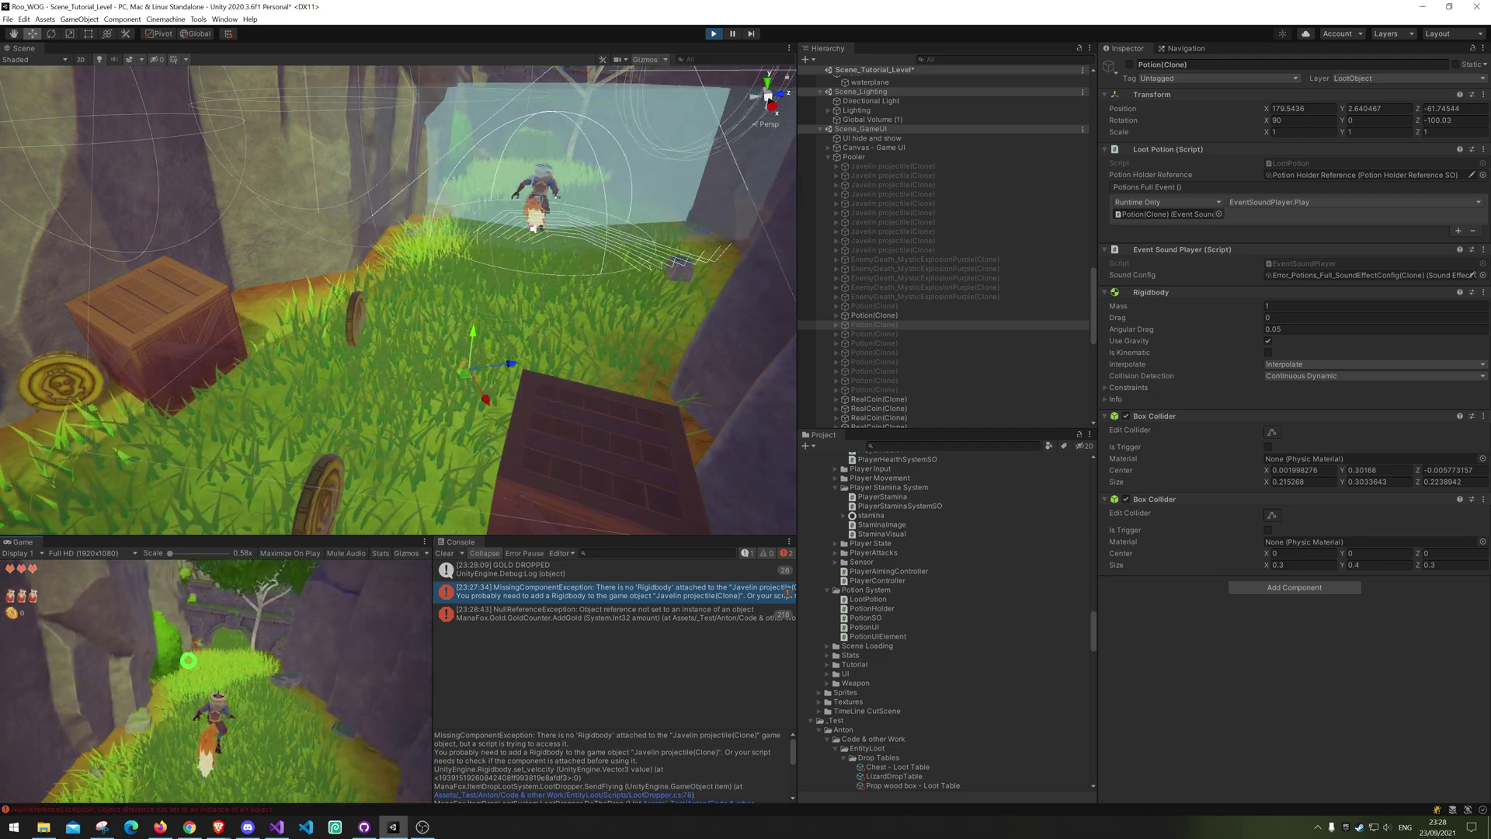
{"action": "key", "text": "w"}
{"action": "key", "text": "w"}
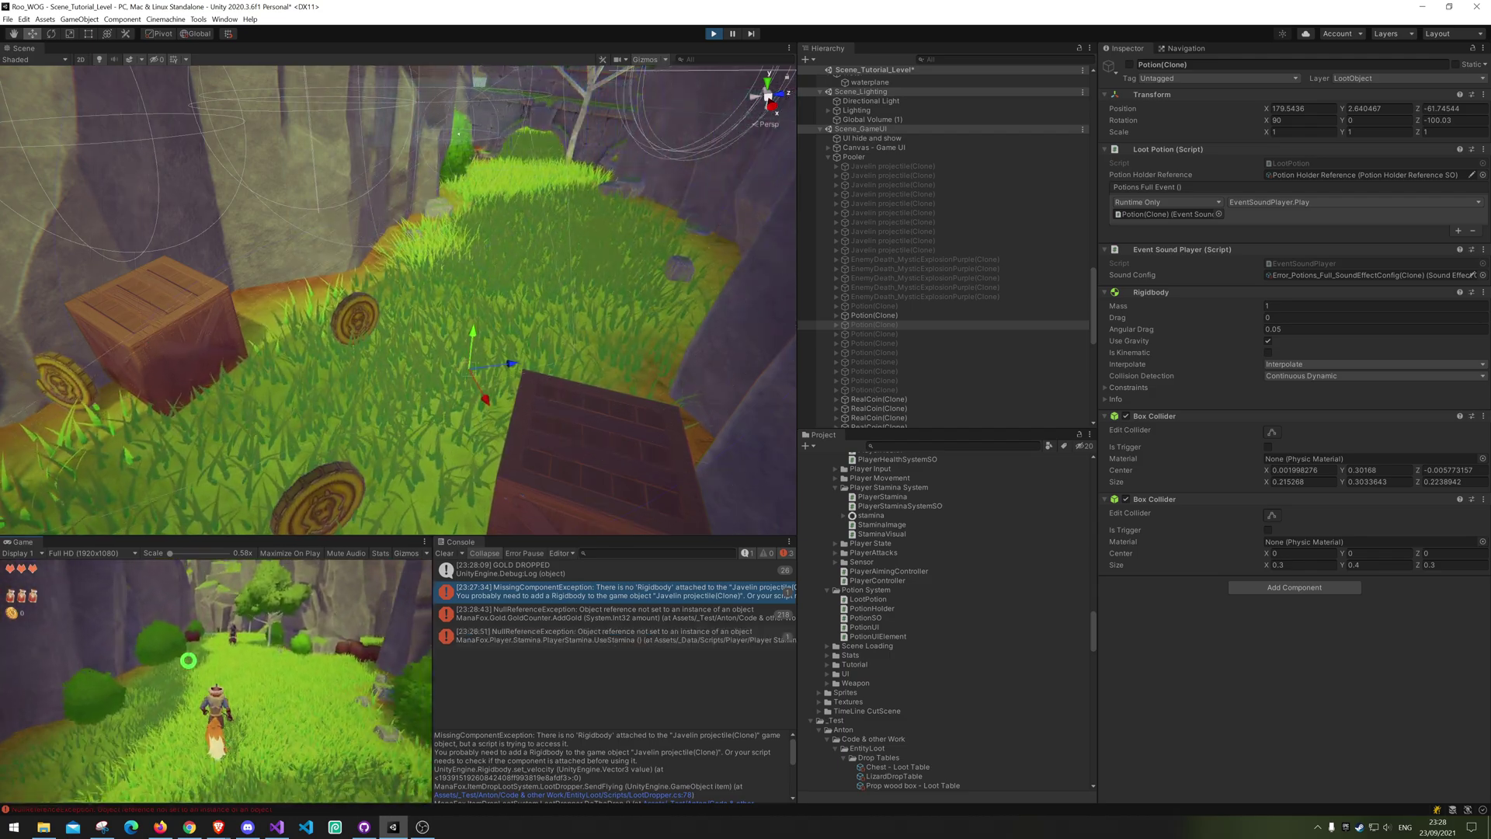
{"action": "key", "text": "w"}
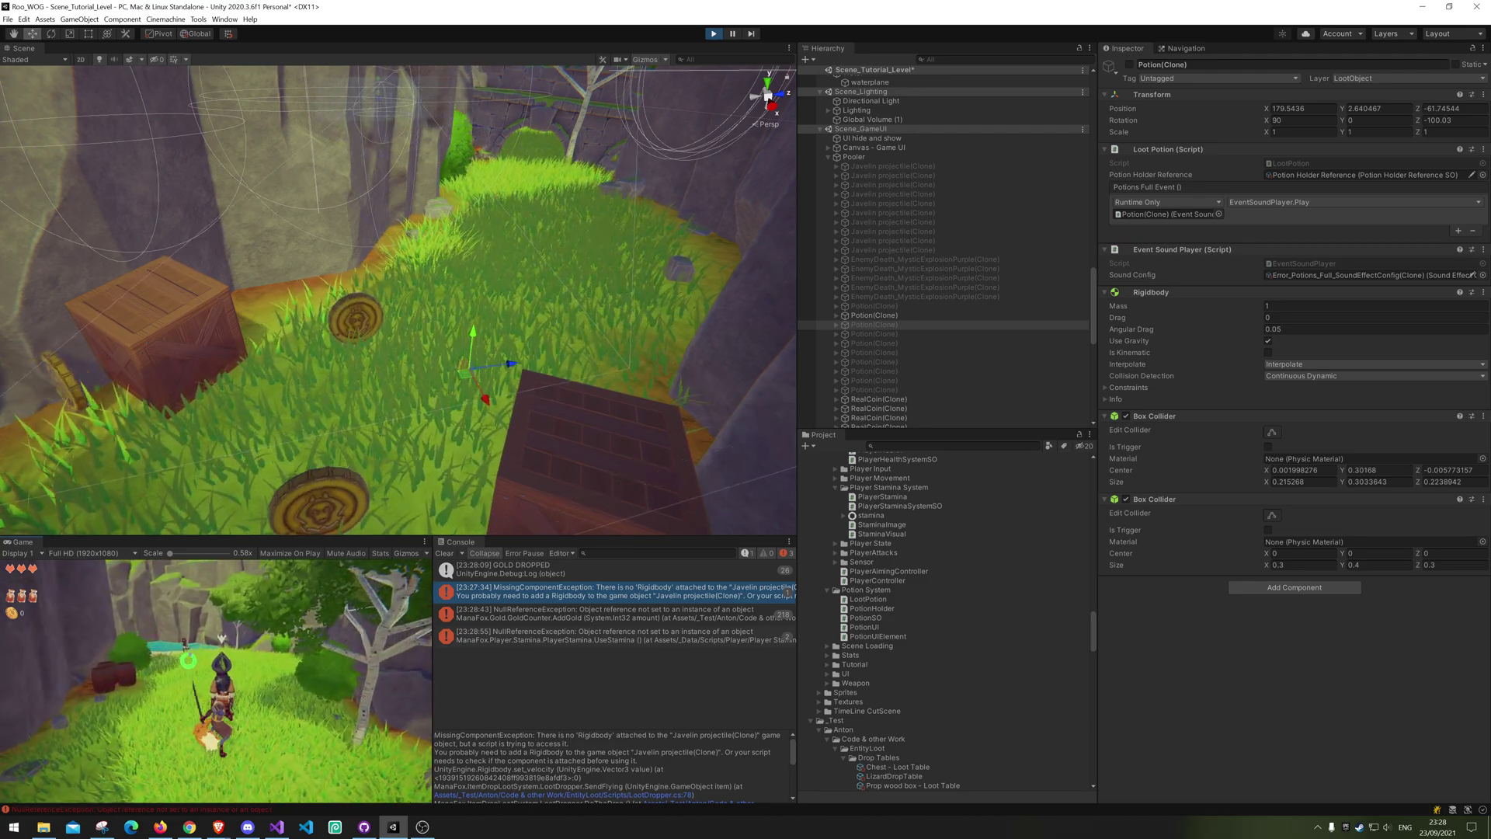
{"action": "key", "text": "w"}
{"action": "key", "text": "w"}
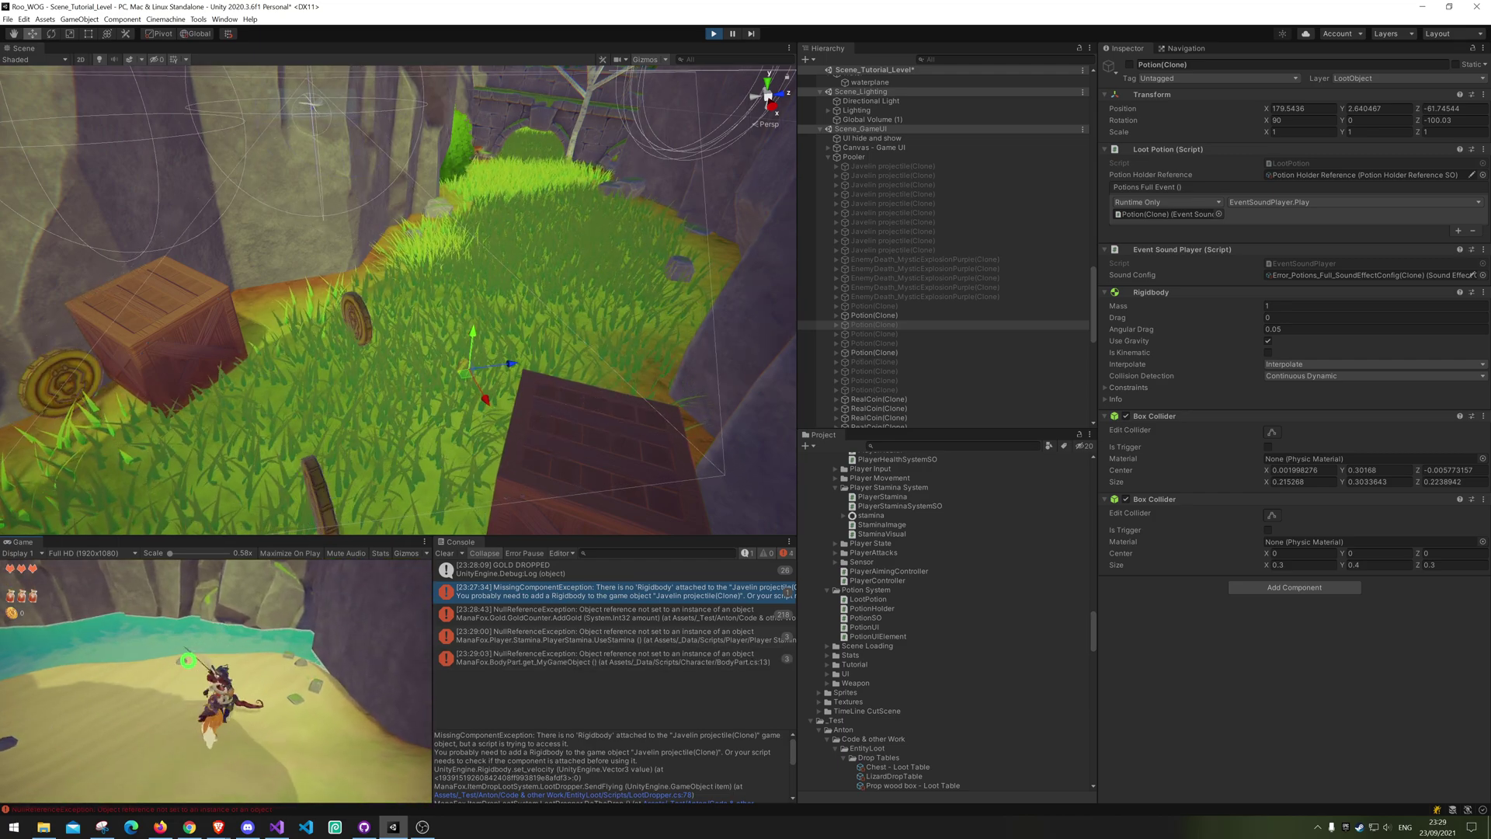
{"action": "key", "text": "w"}
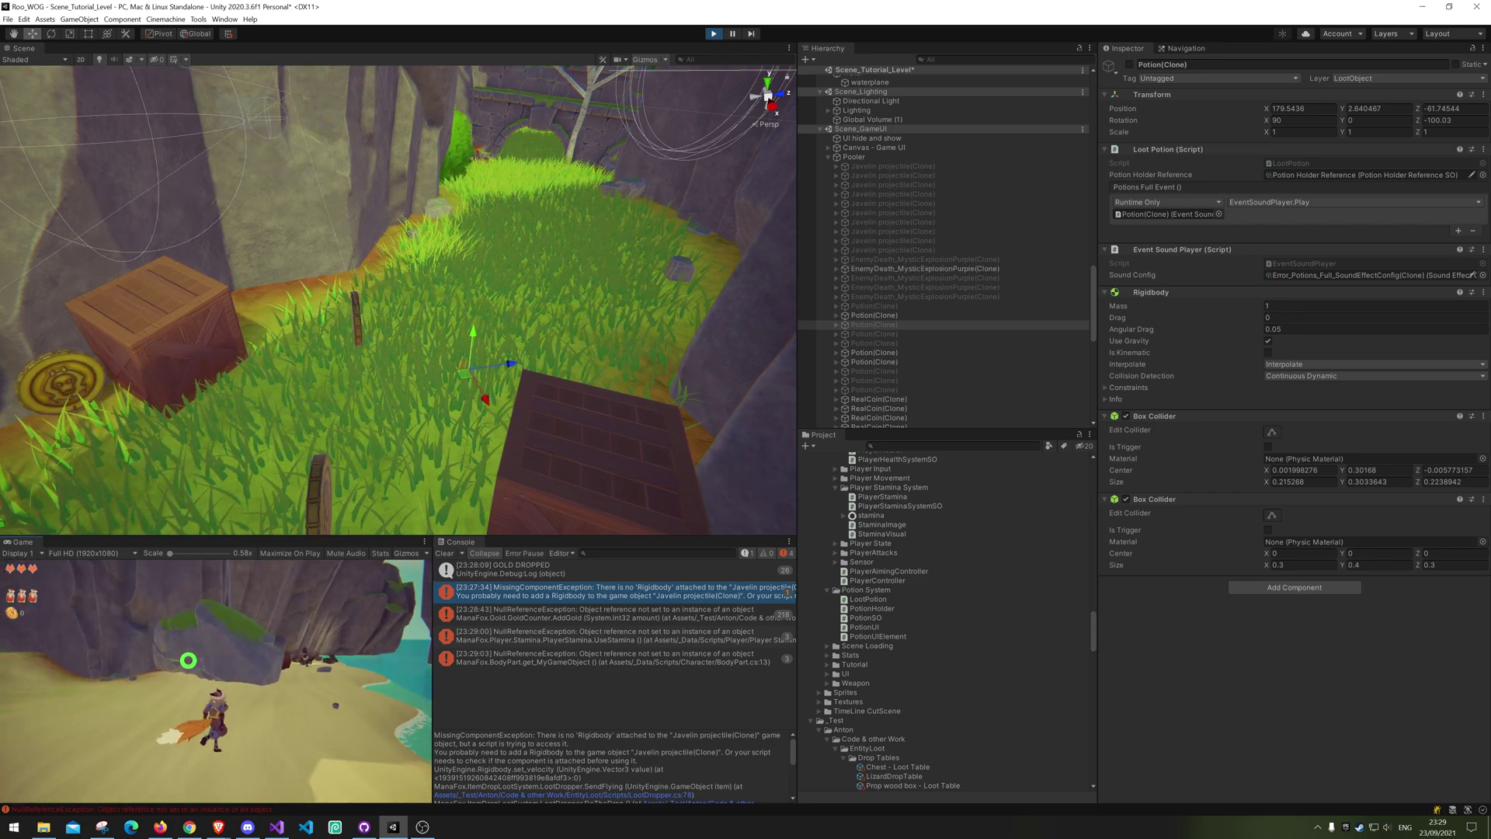
{"action": "key", "text": "w"}
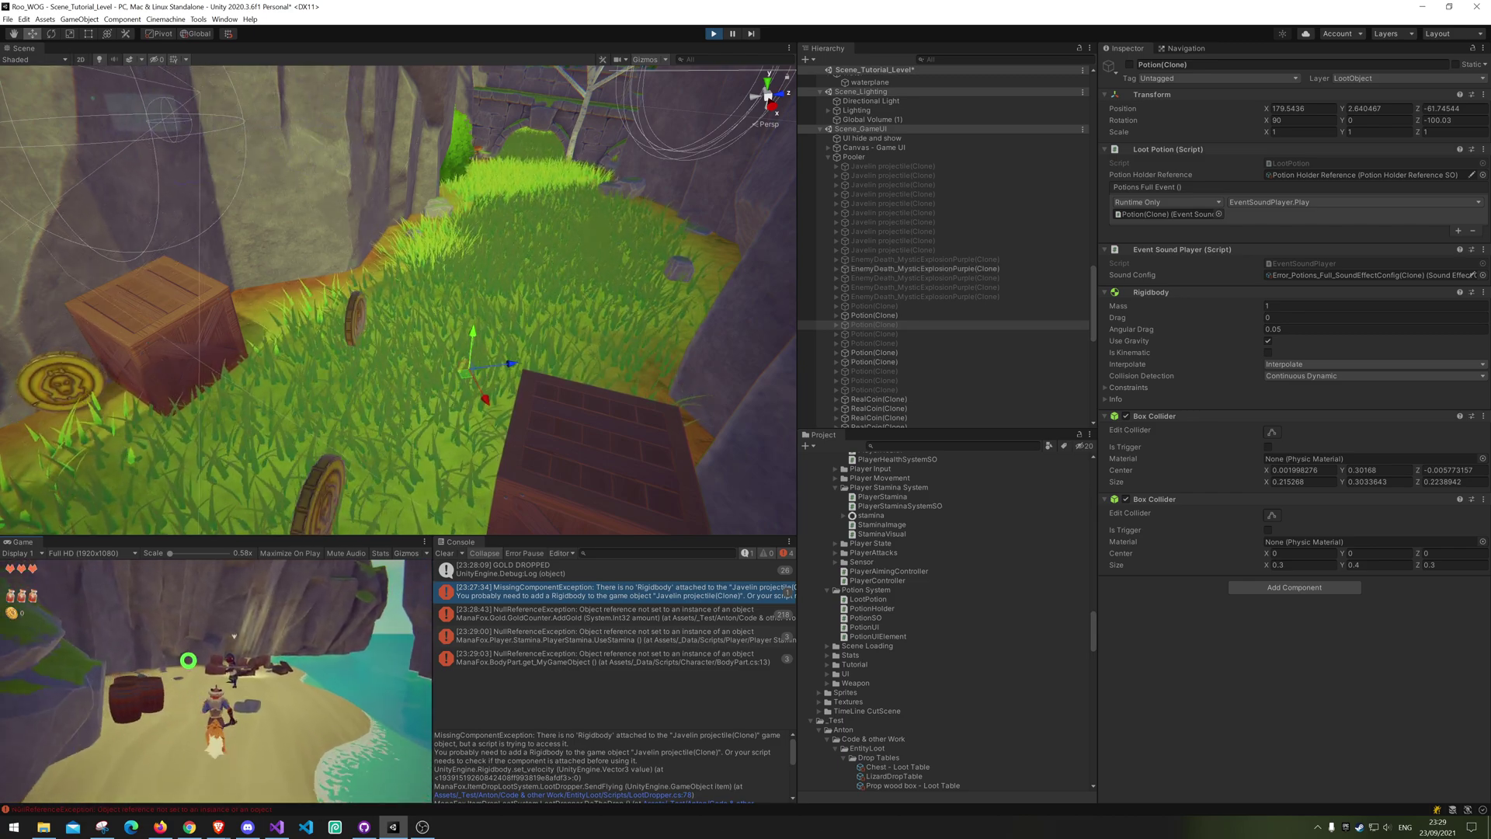
{"action": "key", "text": "w"}
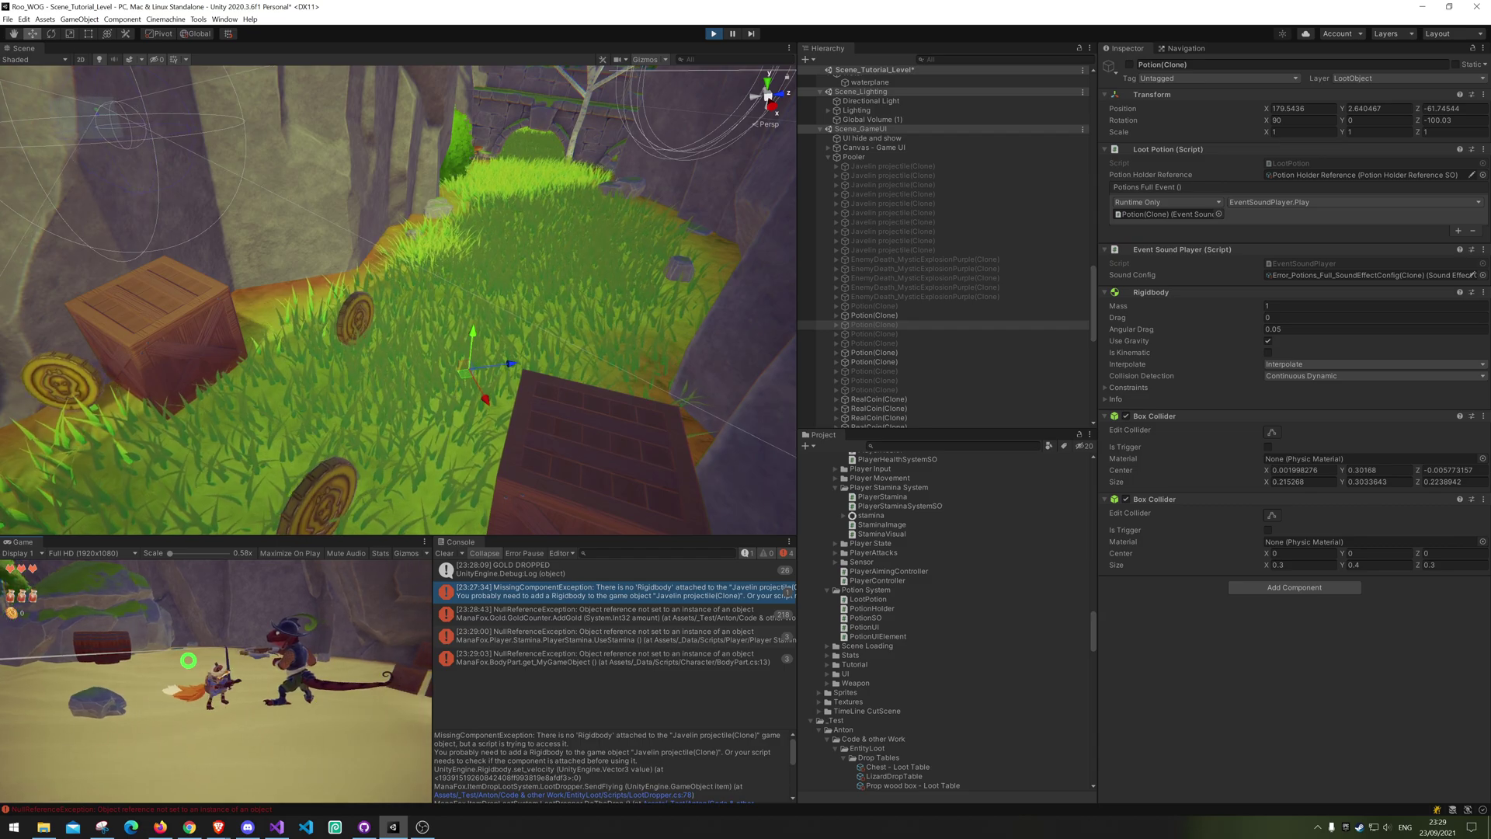
{"action": "key", "text": "alt+Tab"}
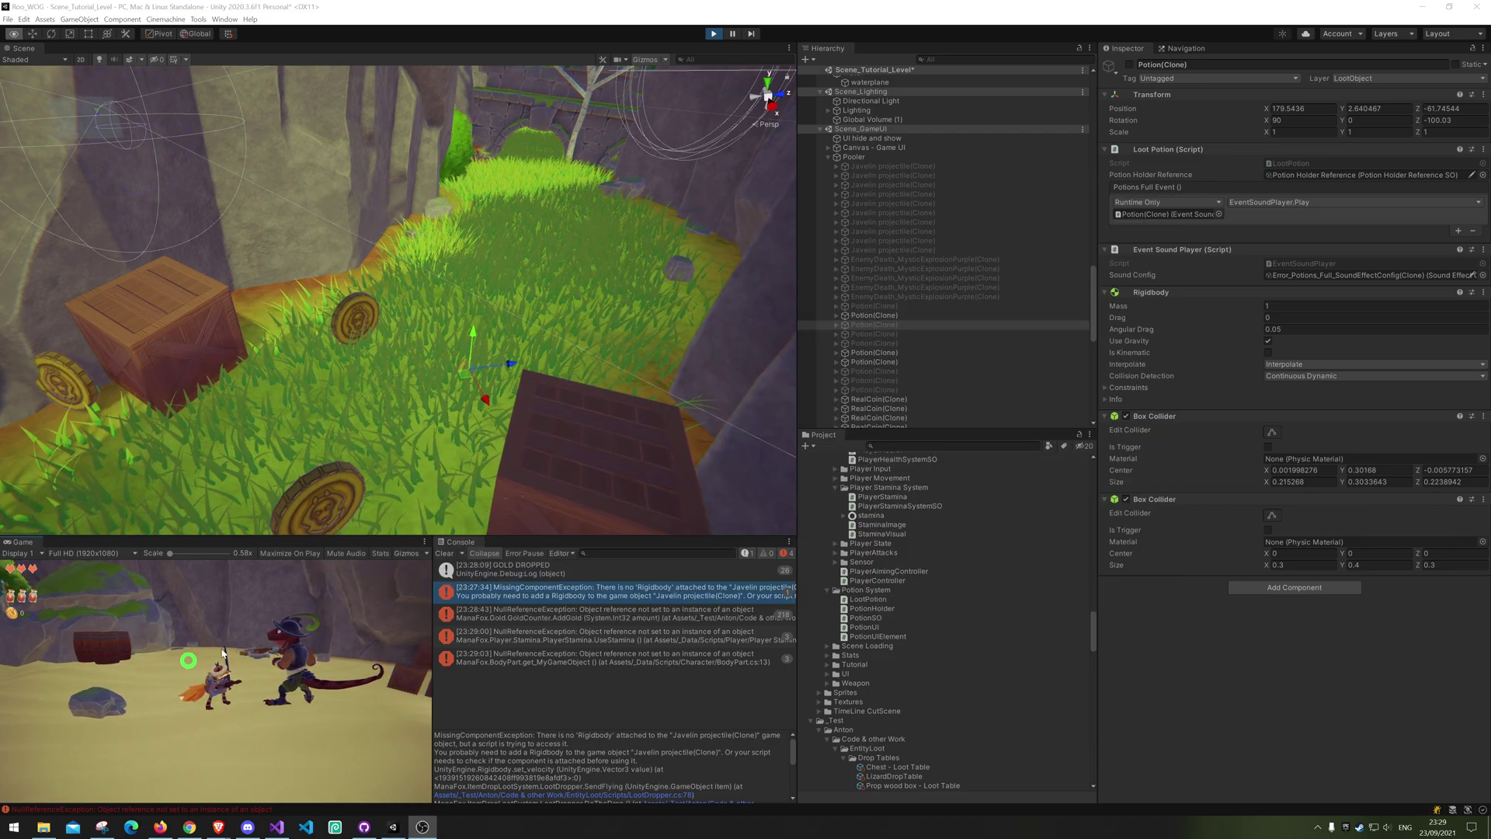
{"action": "right_click_drag", "start_coordinate": [481, 310], "coordinate": [514, 324]}
Step: Inspect Enemy Range Lizard (1) and its Pre_Weapon CrossBow using Arrows_ObjectPooler with Attack 2
{"action": "left_click", "coordinate": [512, 323]}
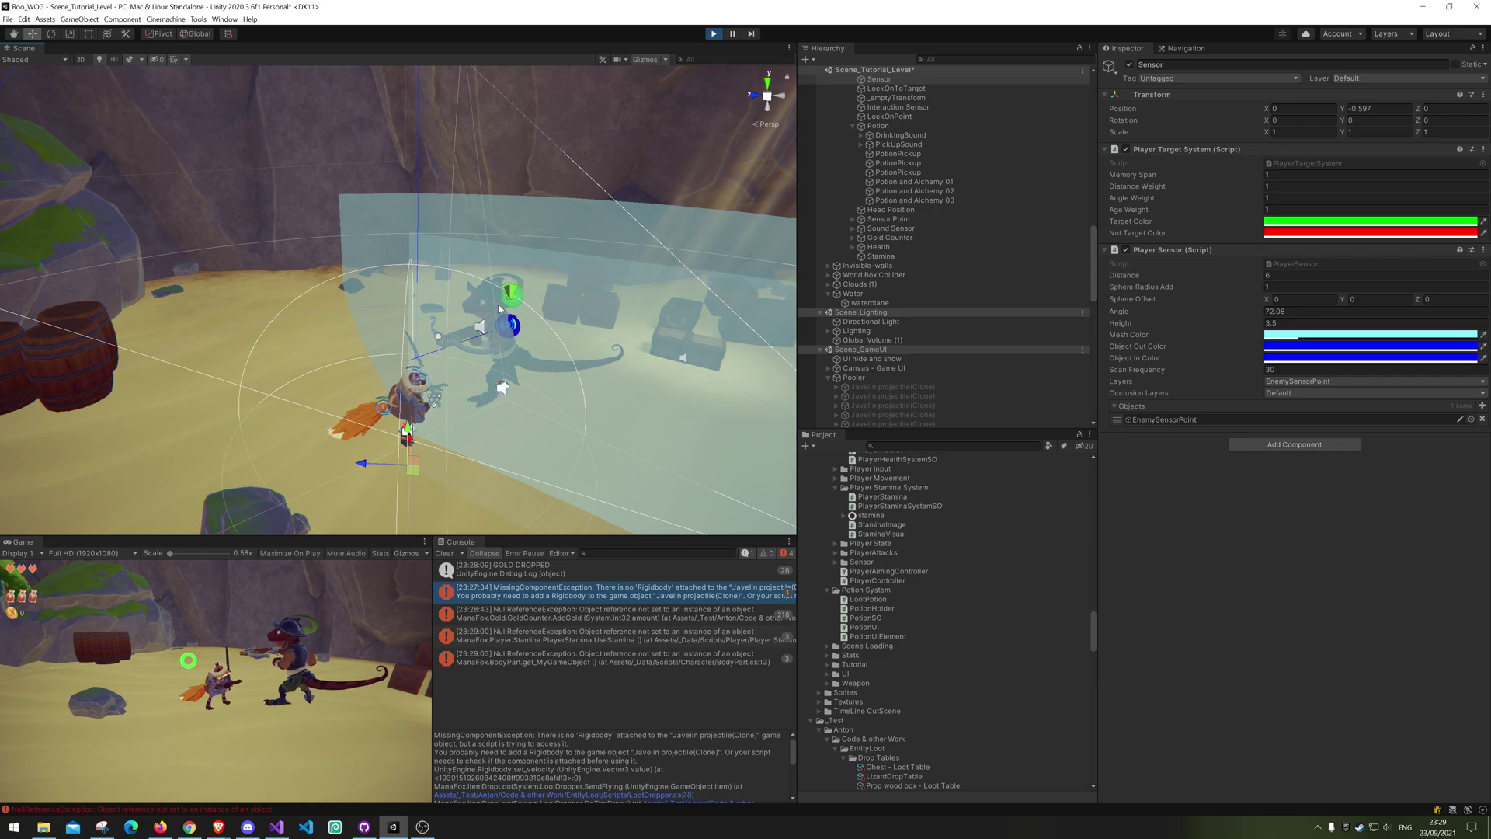
{"action": "left_click", "coordinate": [500, 309]}
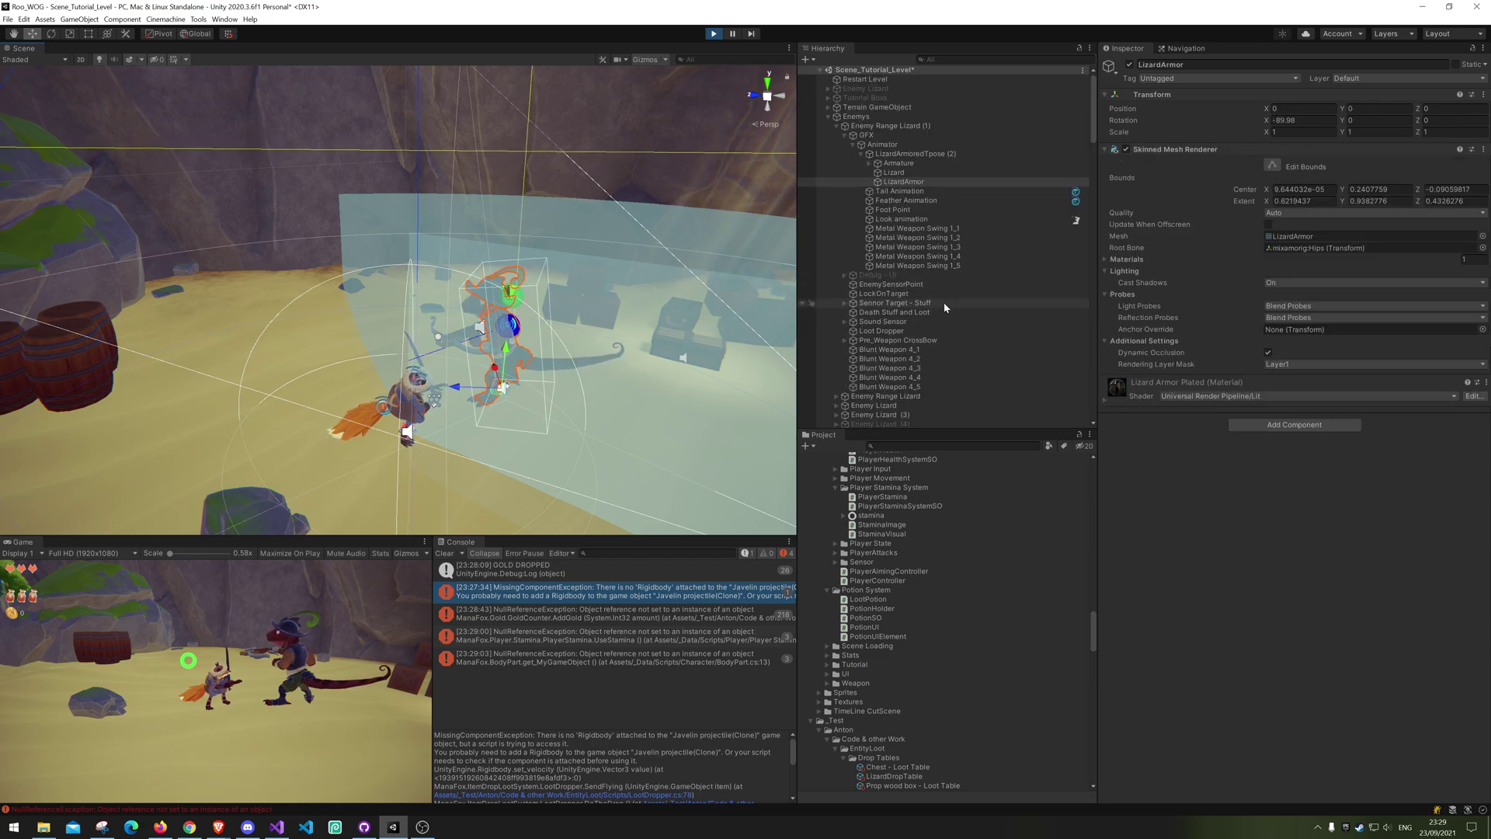
{"action": "left_click", "coordinate": [943, 126]}
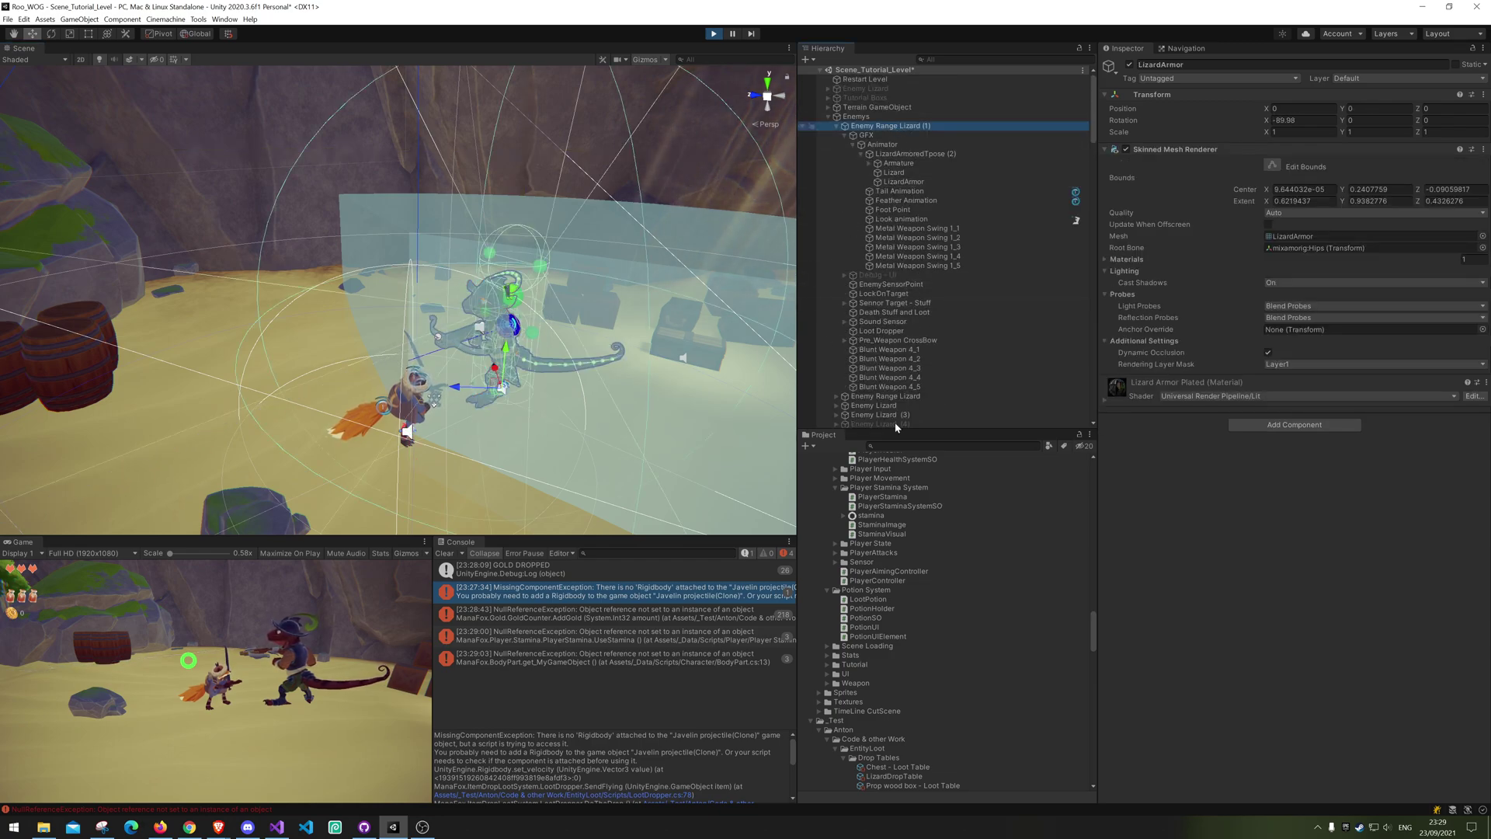
{"action": "scroll", "coordinate": [1214, 385], "scroll_direction": "down", "scroll_amount": 8}
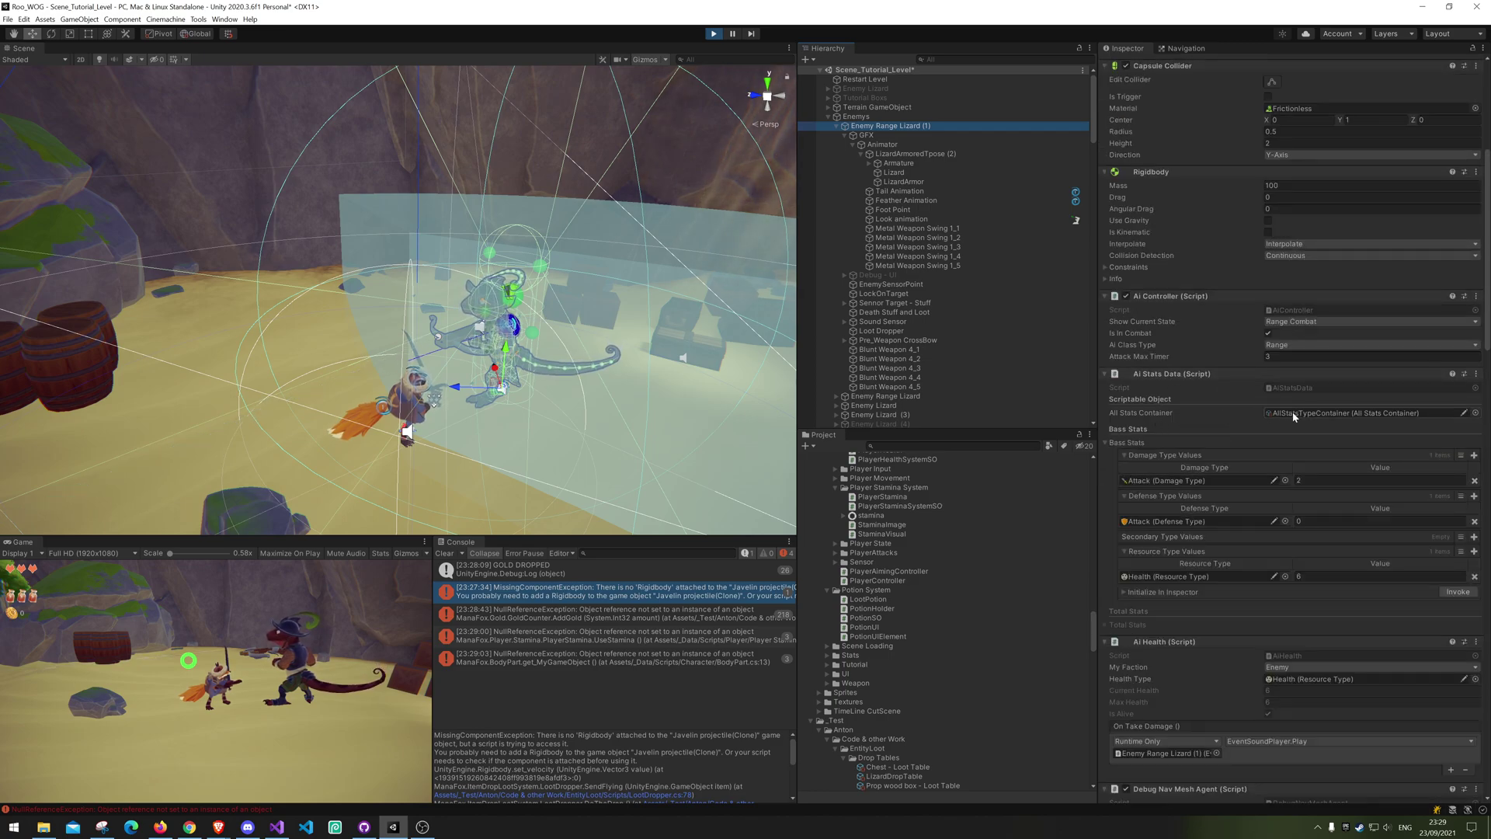
{"action": "scroll", "coordinate": [1243, 418], "scroll_direction": "down", "scroll_amount": 13}
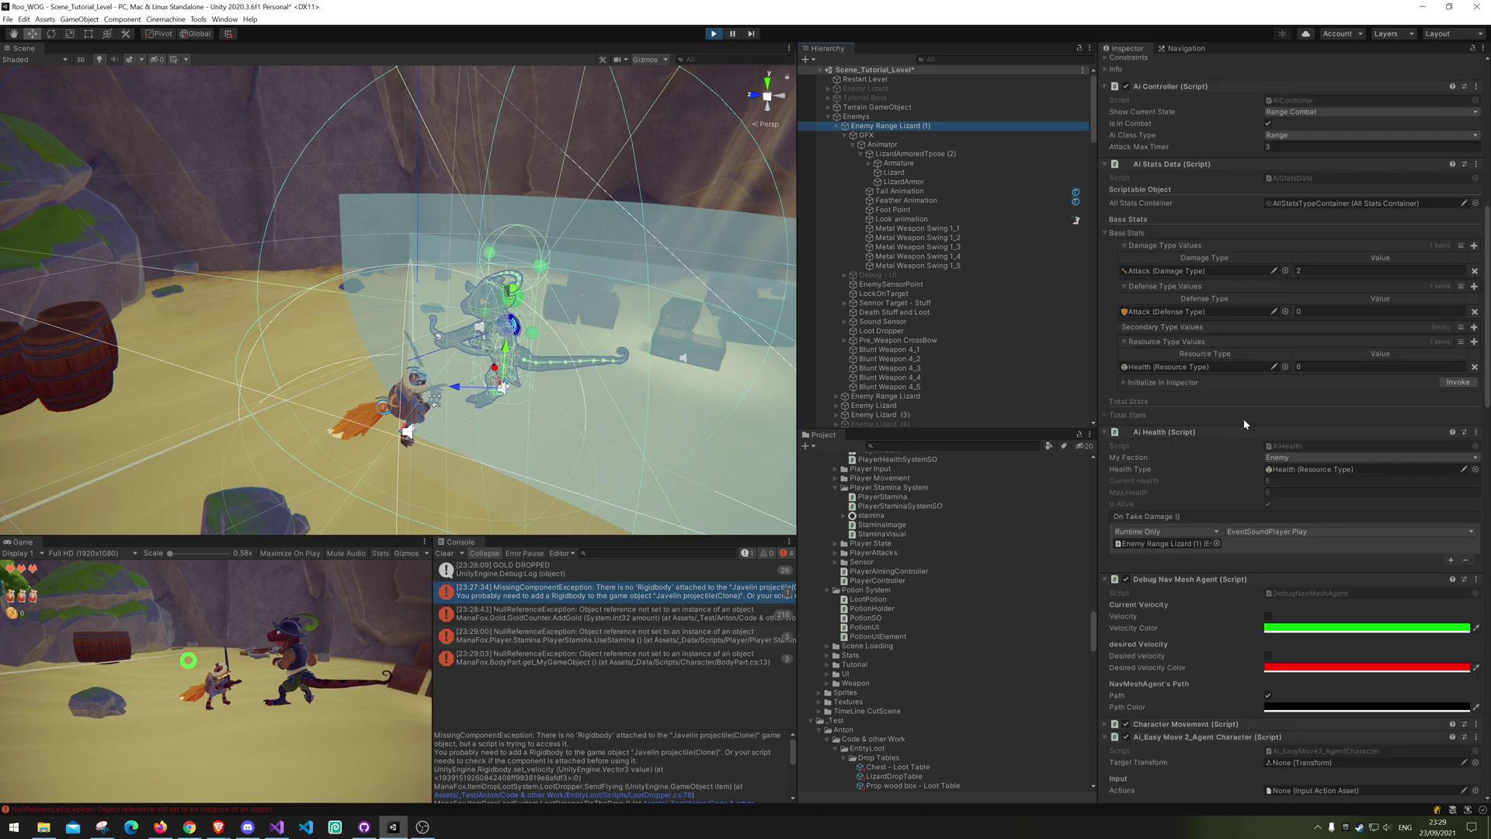
{"action": "scroll", "coordinate": [1208, 486], "scroll_direction": "down", "scroll_amount": 3}
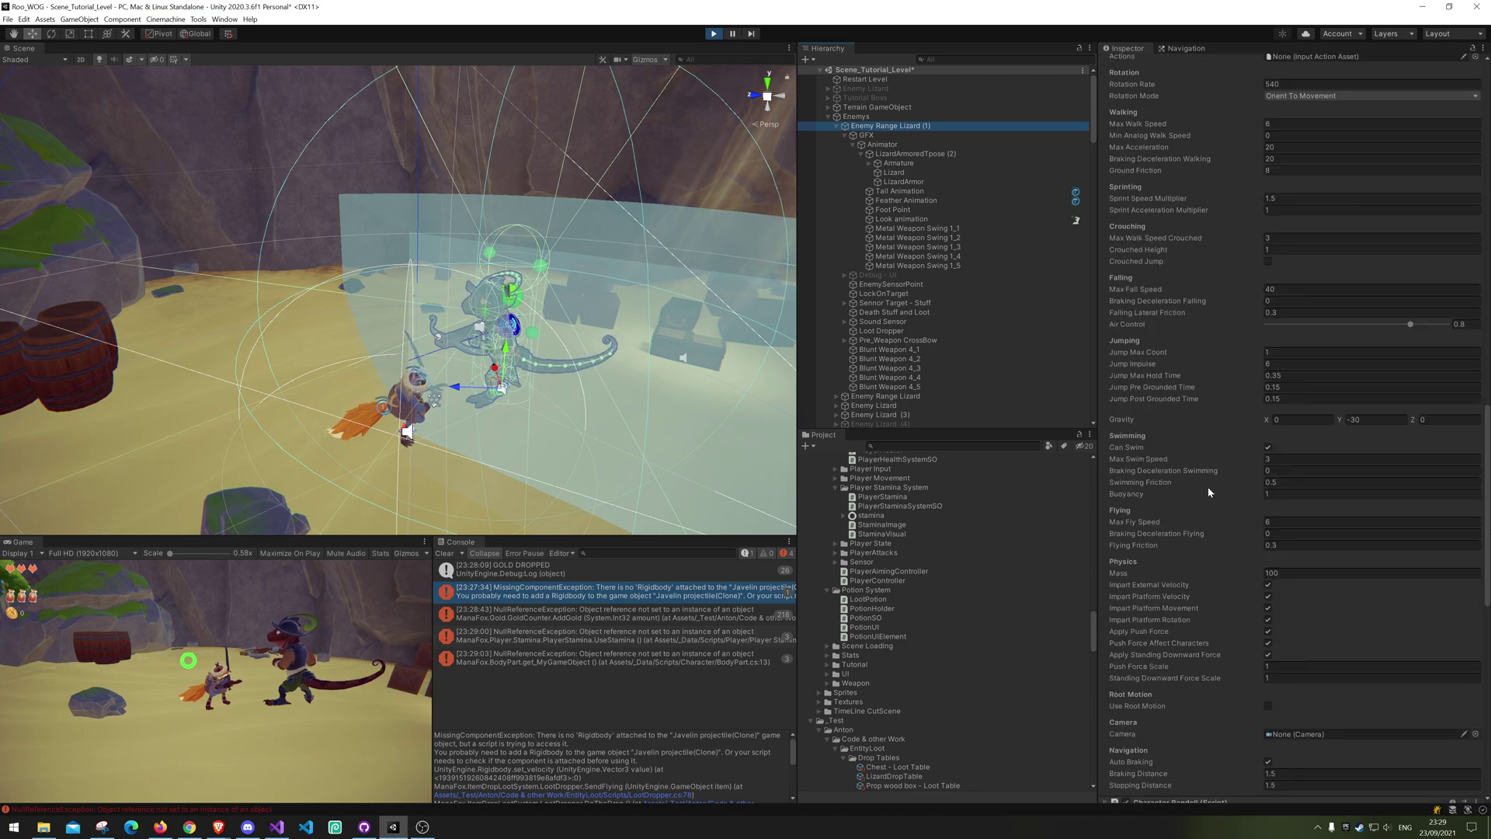
{"action": "left_click", "coordinate": [1101, 317]}
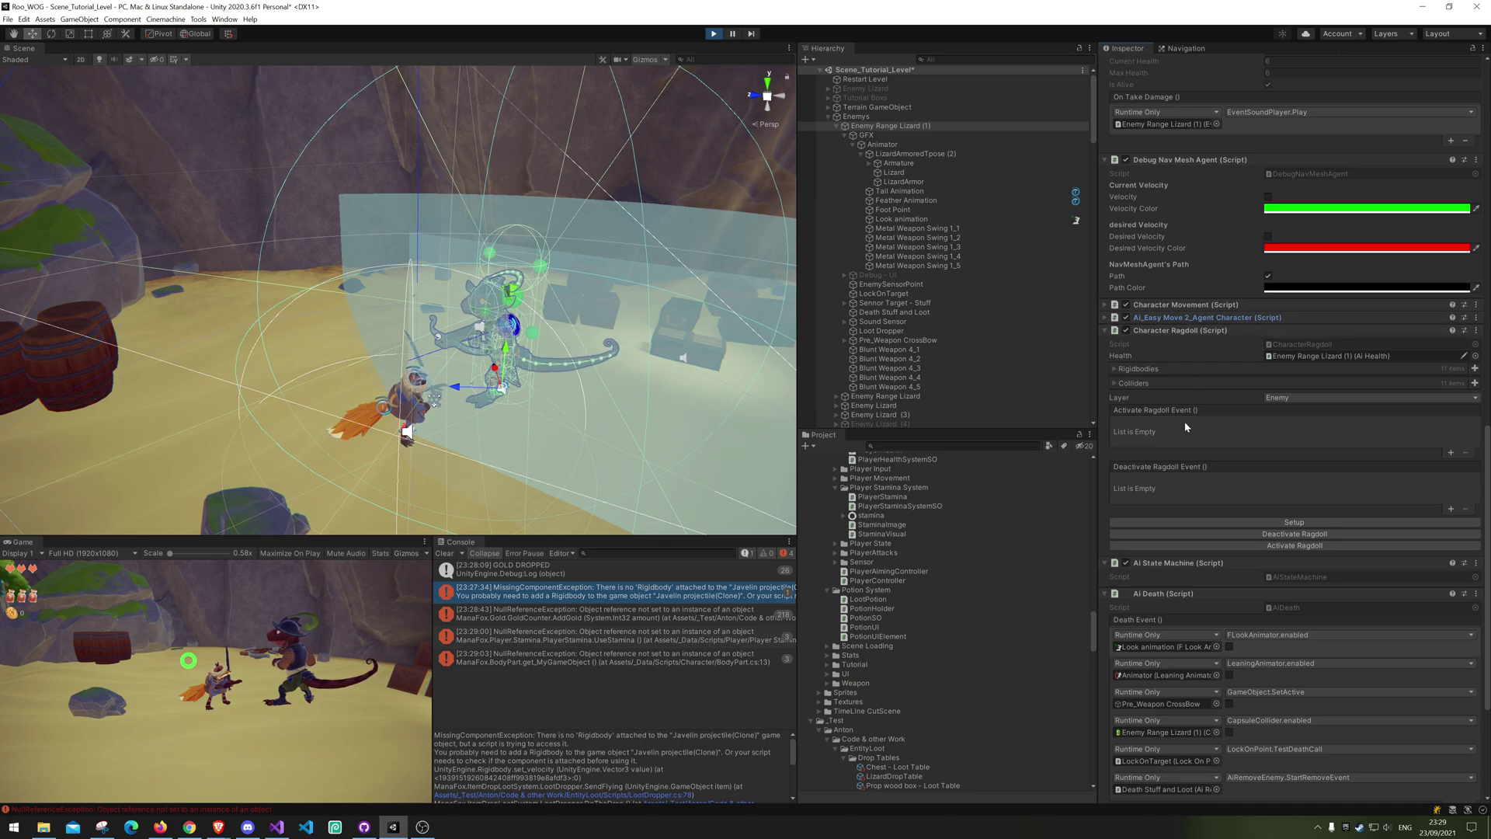
{"action": "scroll", "coordinate": [1185, 421], "scroll_direction": "down", "scroll_amount": 6}
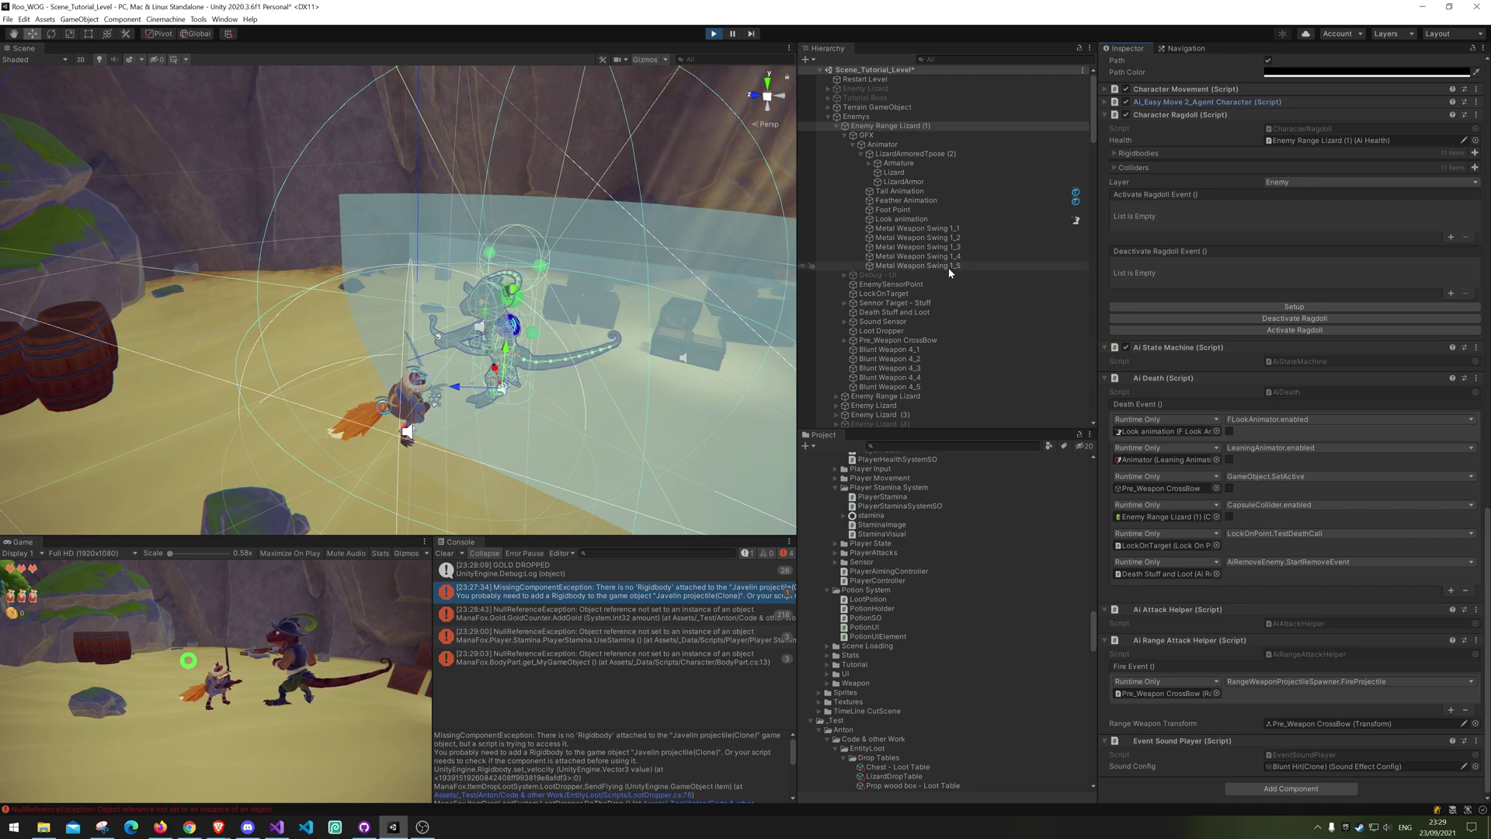
{"action": "left_click", "coordinate": [844, 134]}
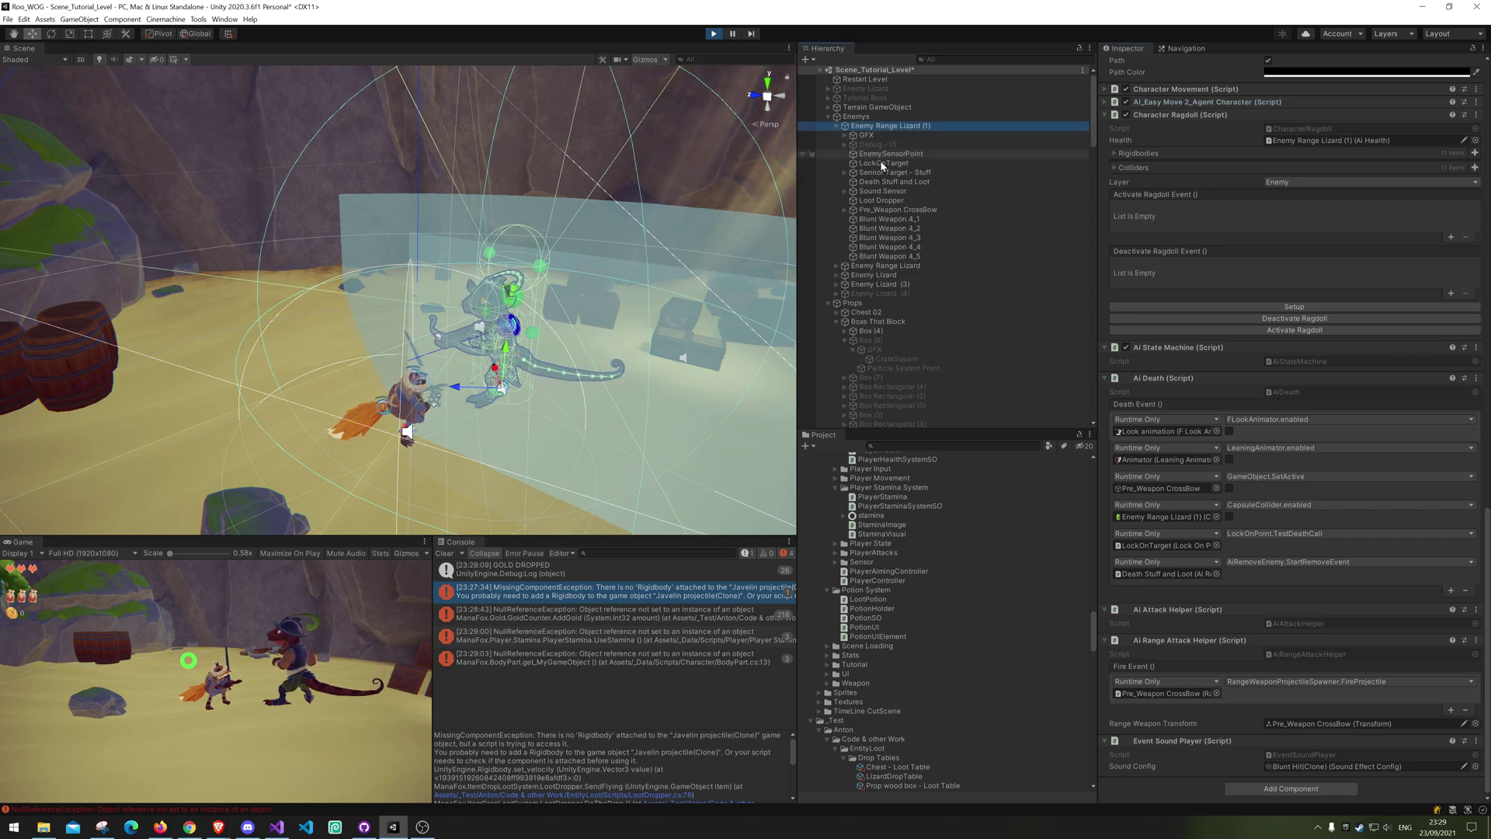
{"action": "left_click", "coordinate": [891, 211]}
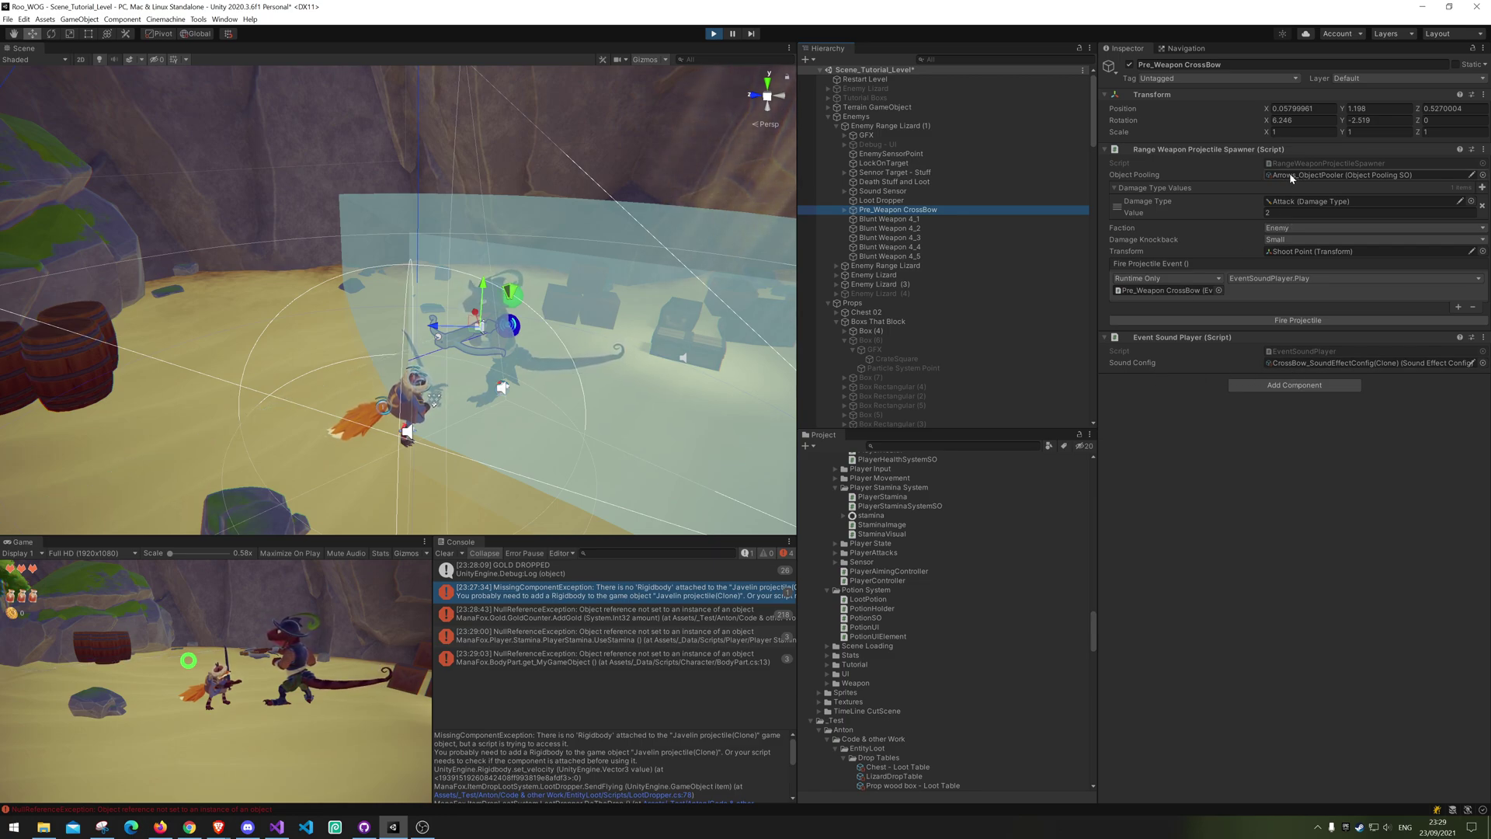
{"action": "scroll", "coordinate": [904, 314], "scroll_direction": "down", "scroll_amount": 8}
{"action": "scroll", "coordinate": [910, 321], "scroll_direction": "down", "scroll_amount": 3}
{"action": "scroll", "coordinate": [828, 284], "scroll_direction": "up", "scroll_amount": 1}
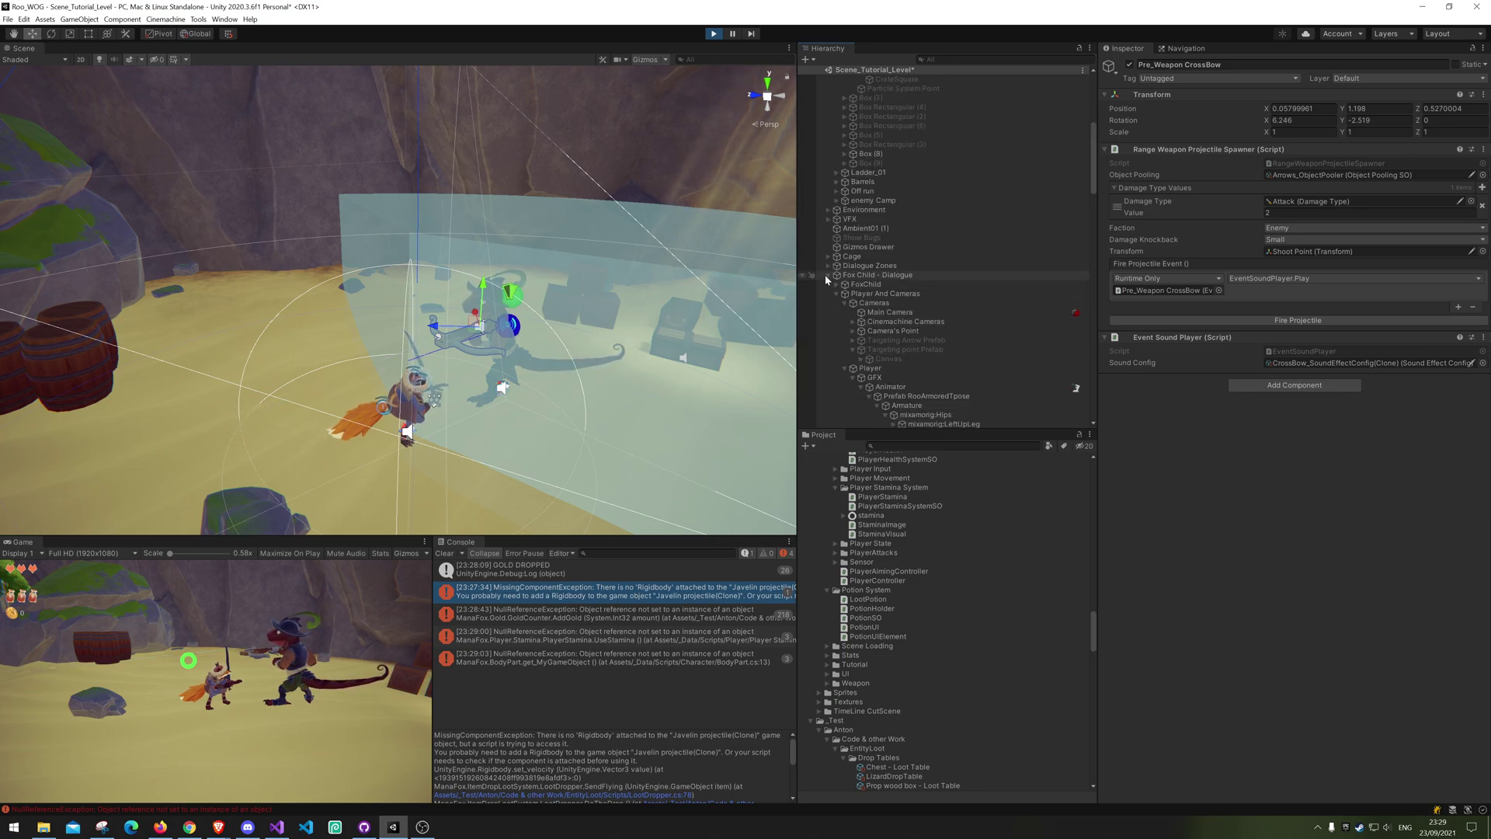
{"action": "scroll", "coordinate": [910, 272], "scroll_direction": "up", "scroll_amount": 10}
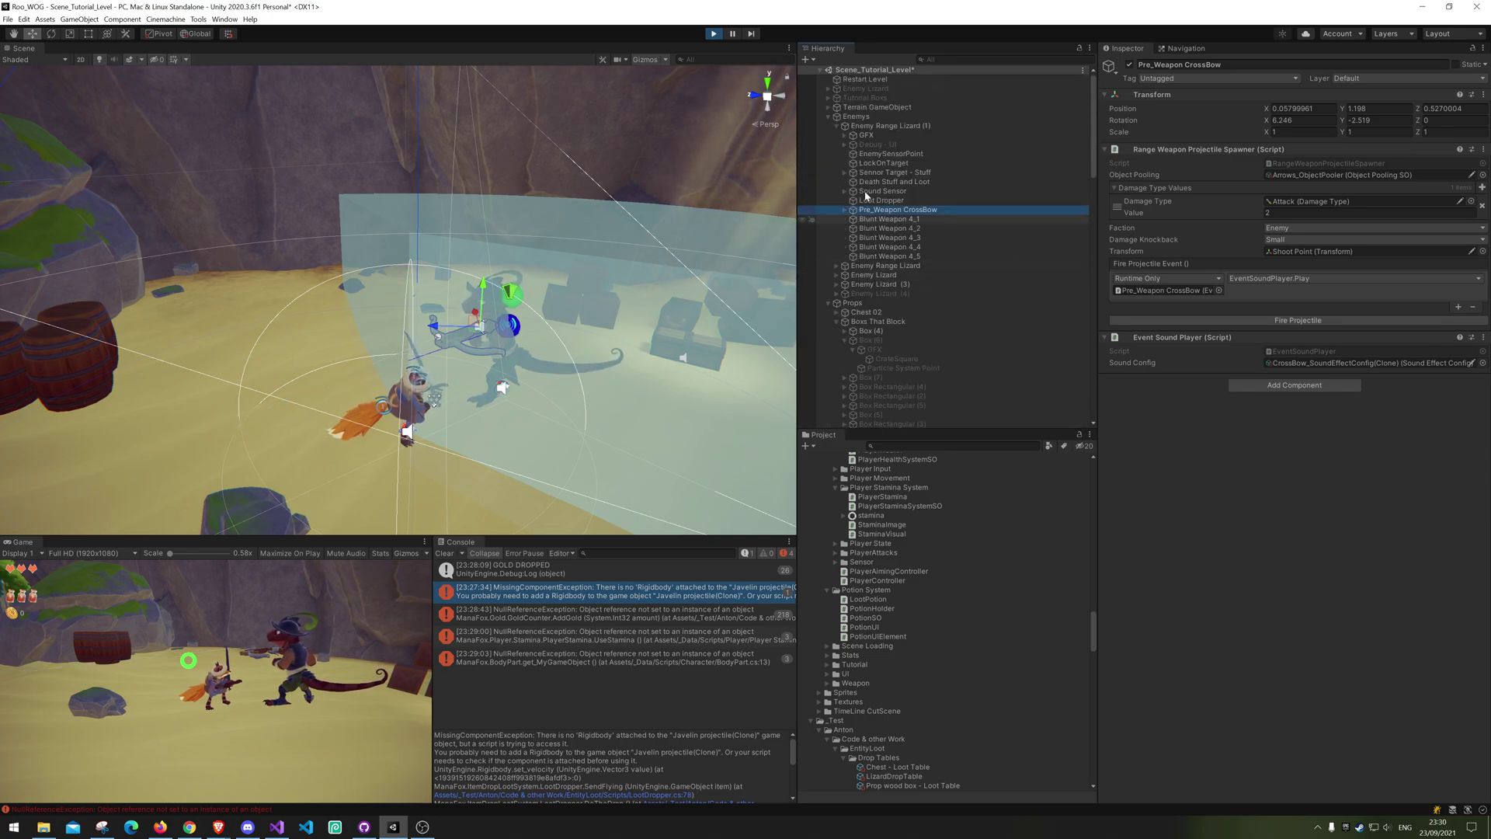
{"action": "scroll", "coordinate": [908, 280], "scroll_direction": "down", "scroll_amount": 15}
{"action": "scroll", "coordinate": [906, 283], "scroll_direction": "down", "scroll_amount": 15}
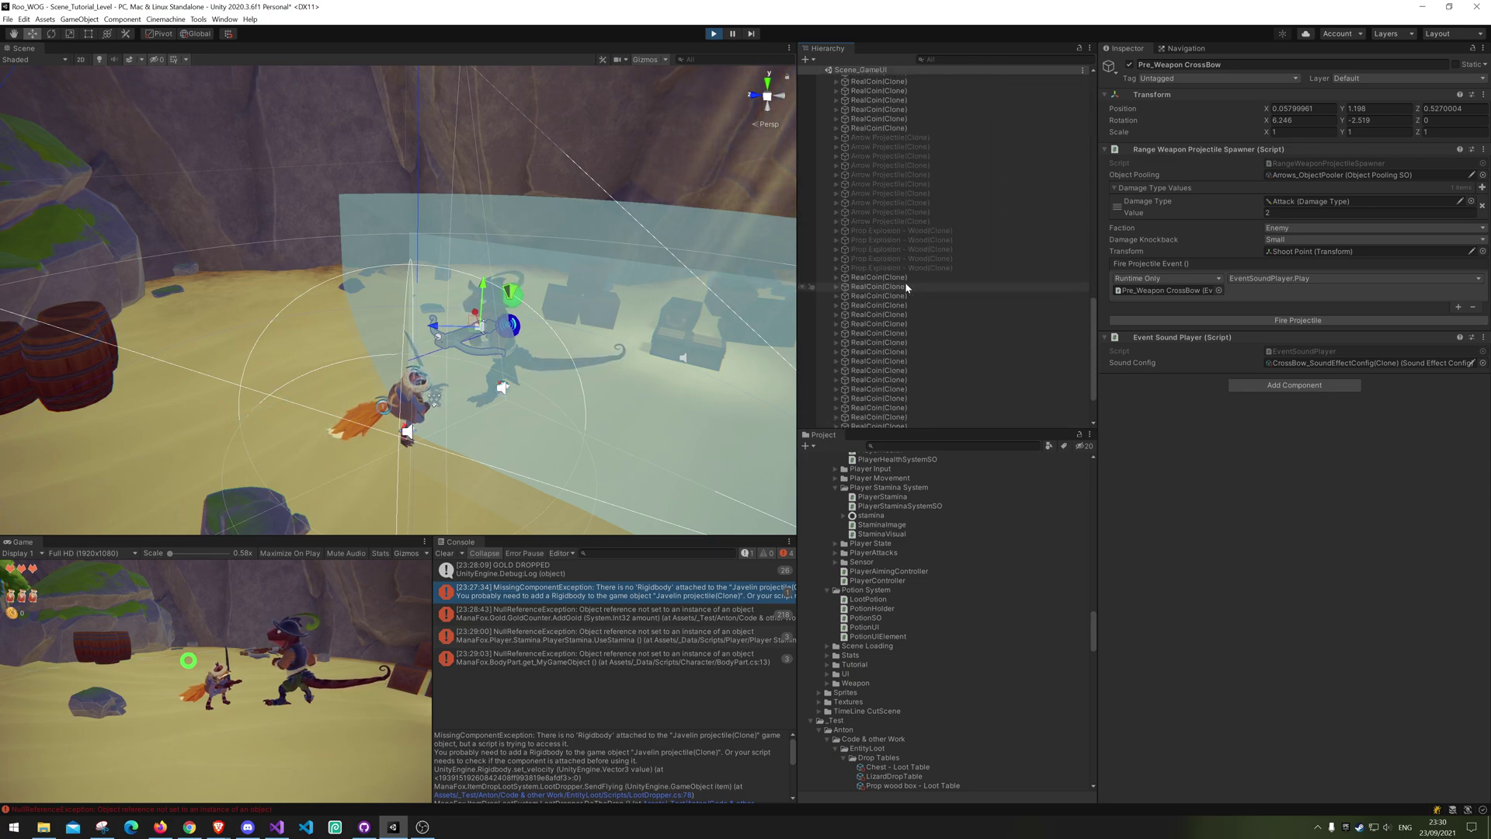
{"action": "scroll", "coordinate": [905, 285], "scroll_direction": "up", "scroll_amount": 3}
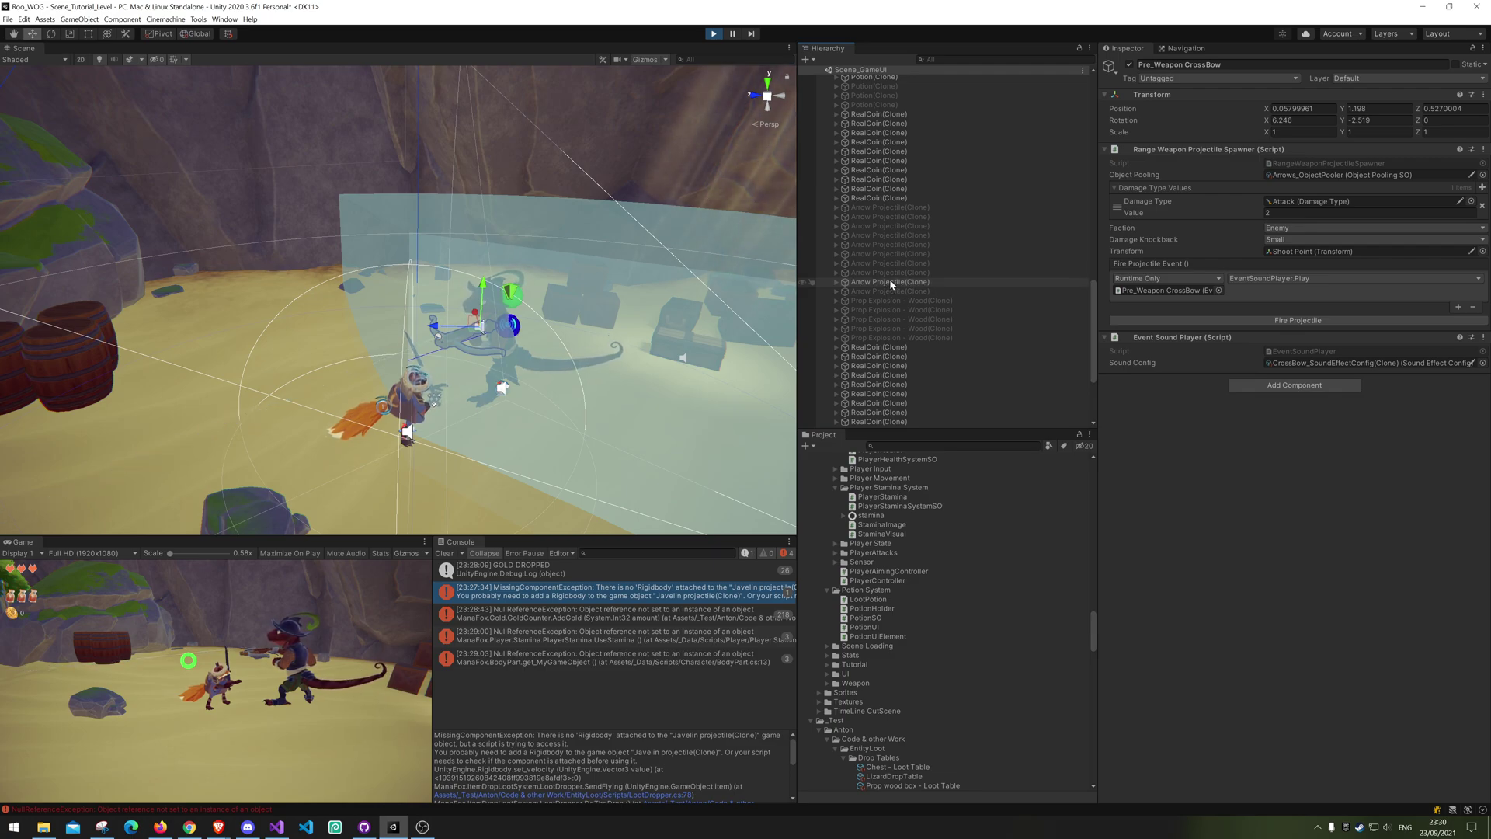
{"action": "right_click_drag", "start_coordinate": [631, 301], "coordinate": [434, 327]}
{"action": "key", "text": "w"}
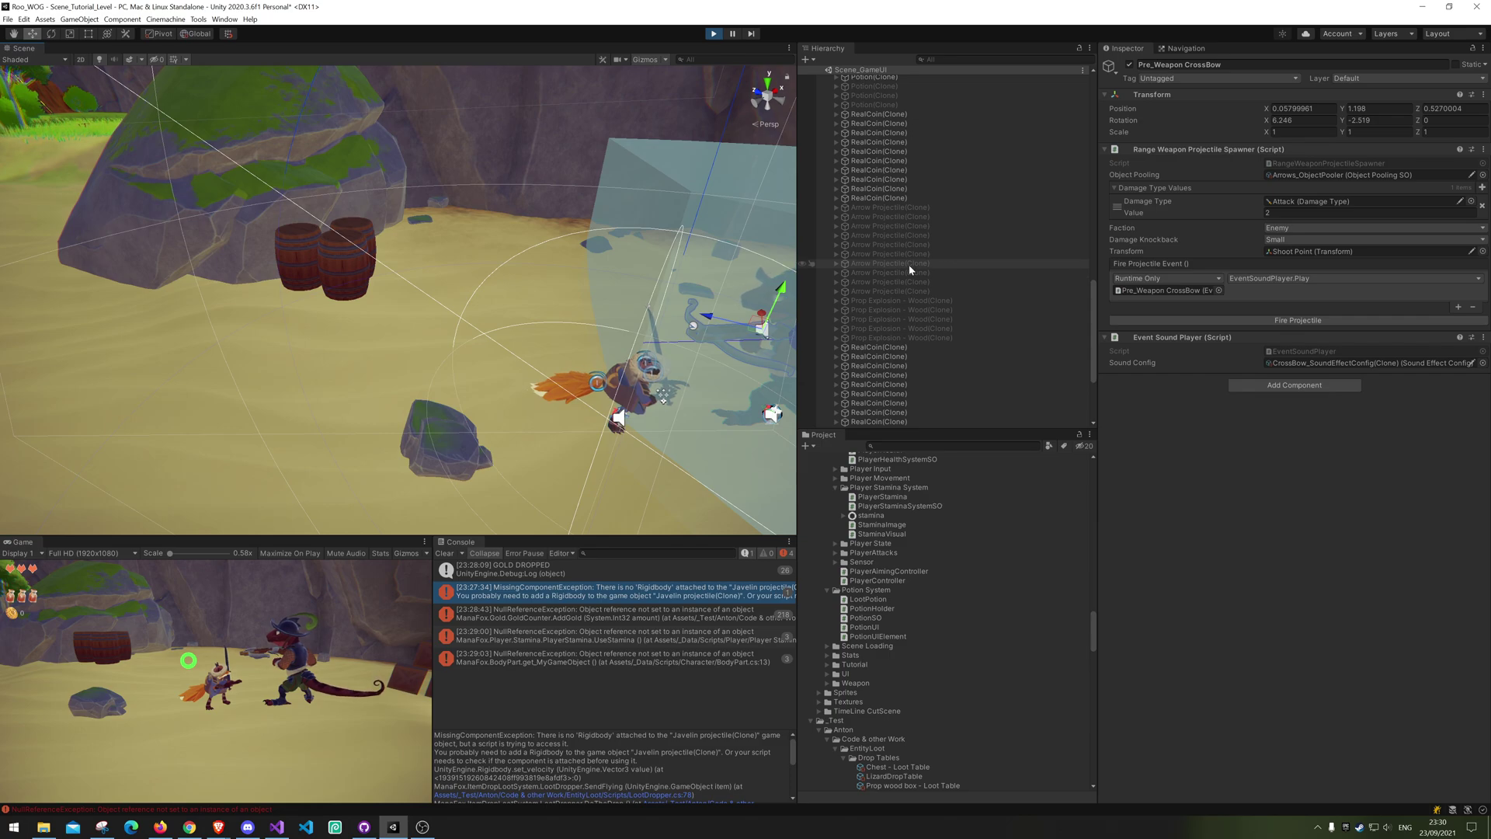
{"action": "key", "text": "f"}
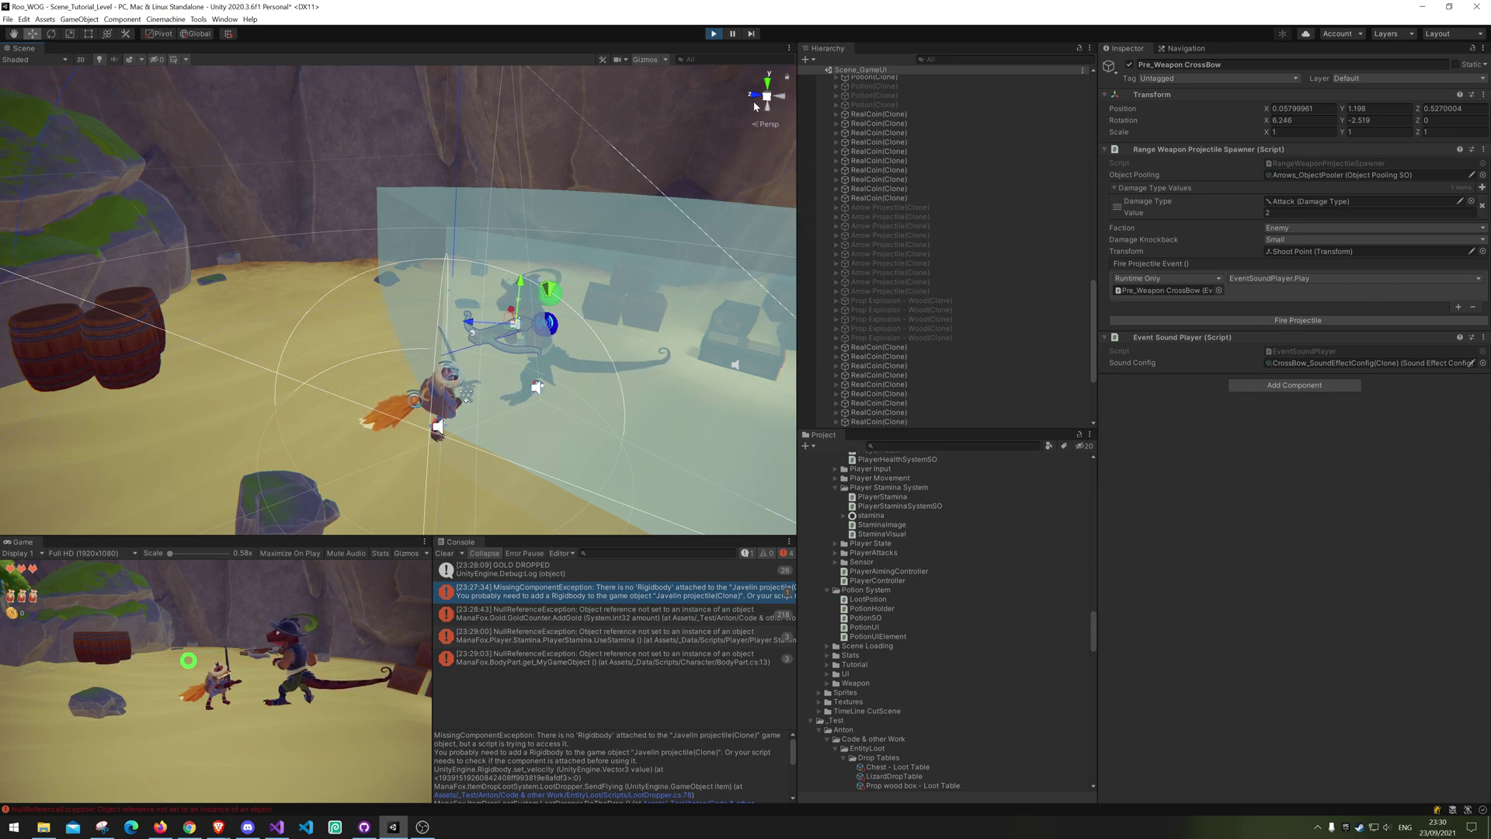
Step: Stop Play mode and view the Damage Types, then Secondary Types containers holding Movement
{"action": "left_click", "coordinate": [715, 35]}
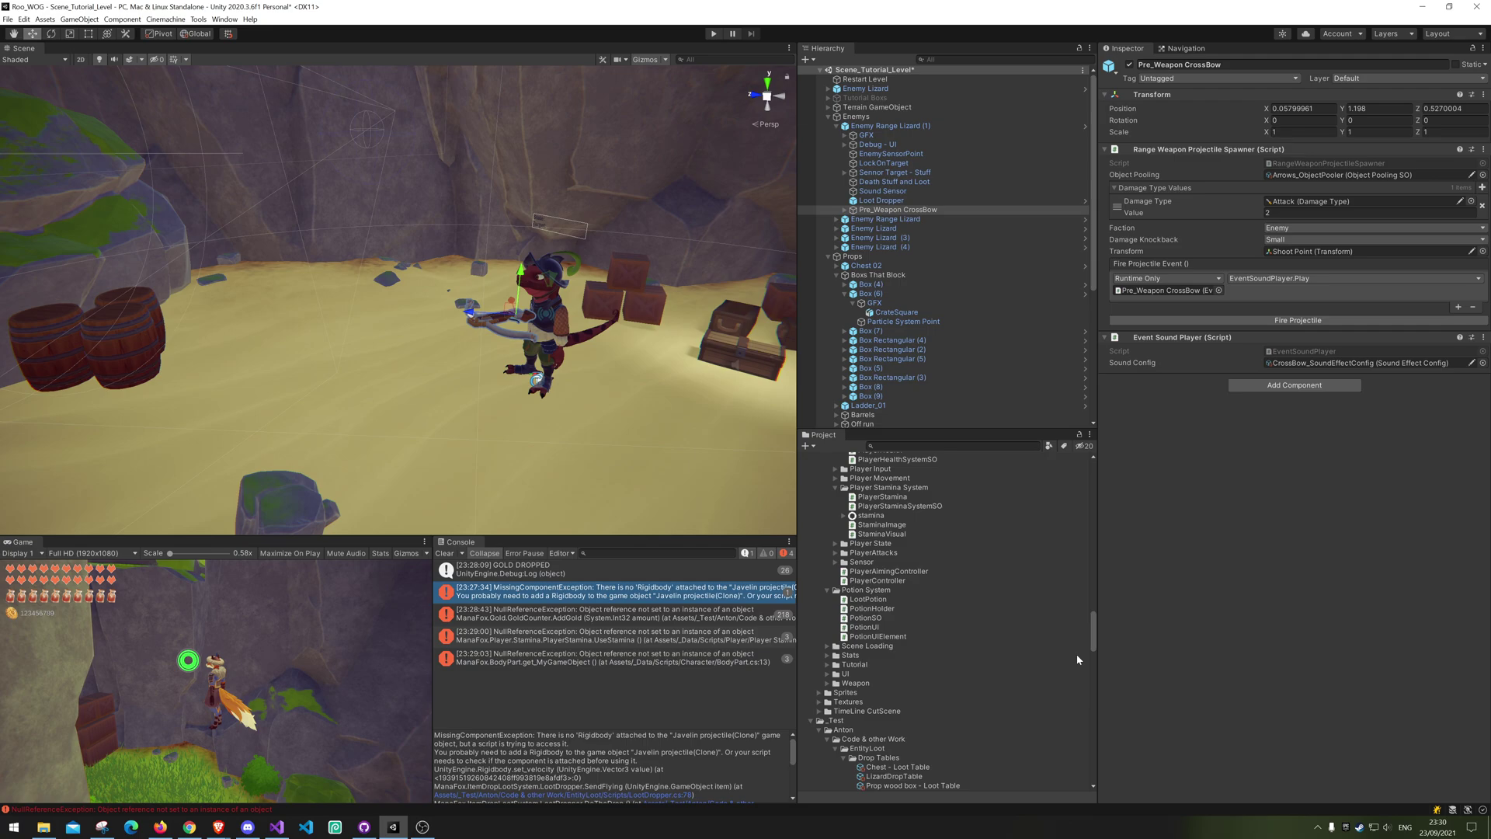
{"action": "left_click_drag", "start_coordinate": [1094, 634], "coordinate": [1074, 557]}
{"action": "scroll", "coordinate": [961, 631], "scroll_direction": "down", "scroll_amount": 3}
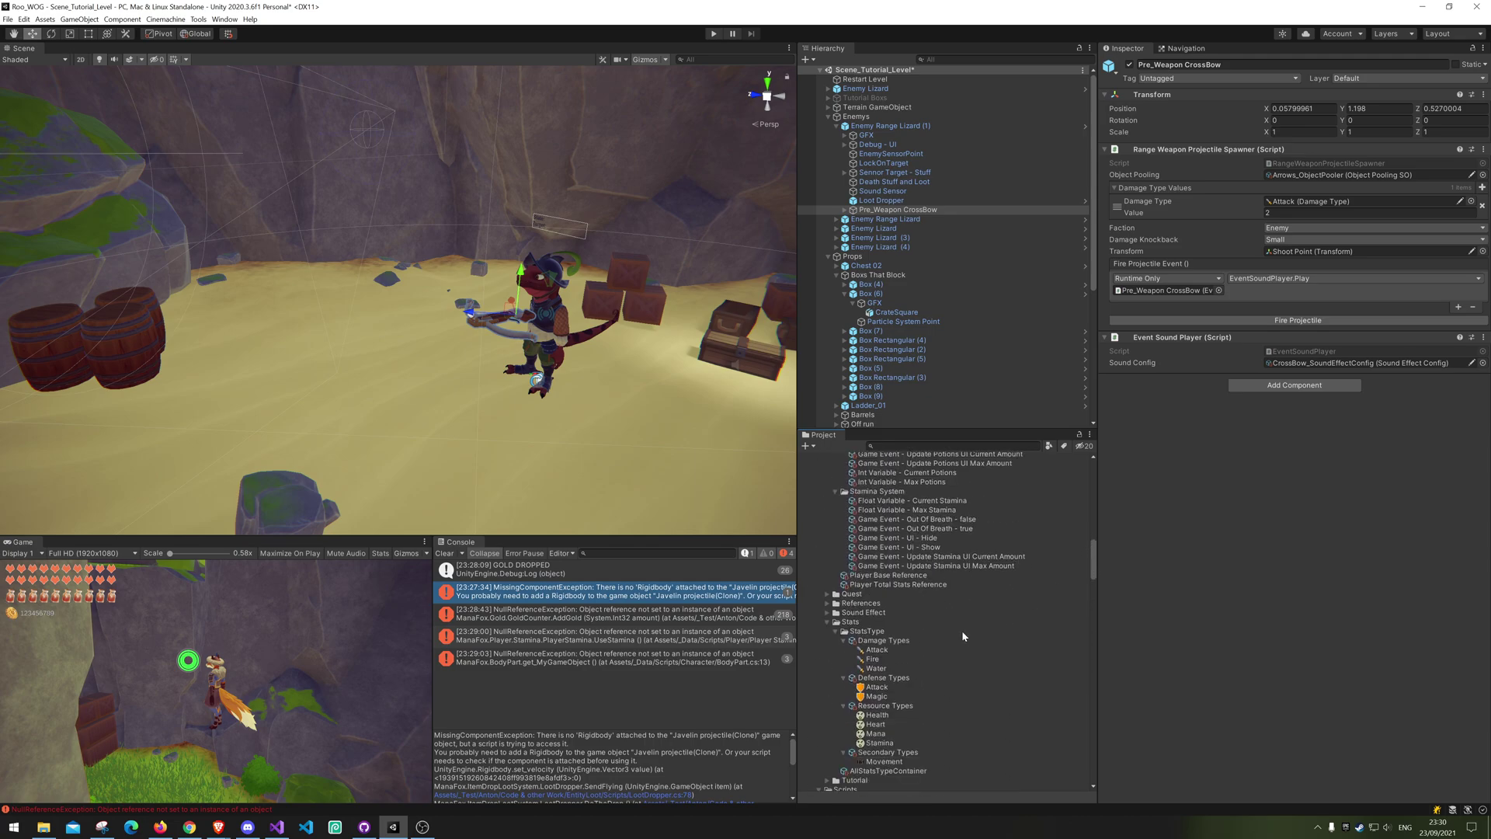
{"action": "left_click", "coordinate": [907, 641]}
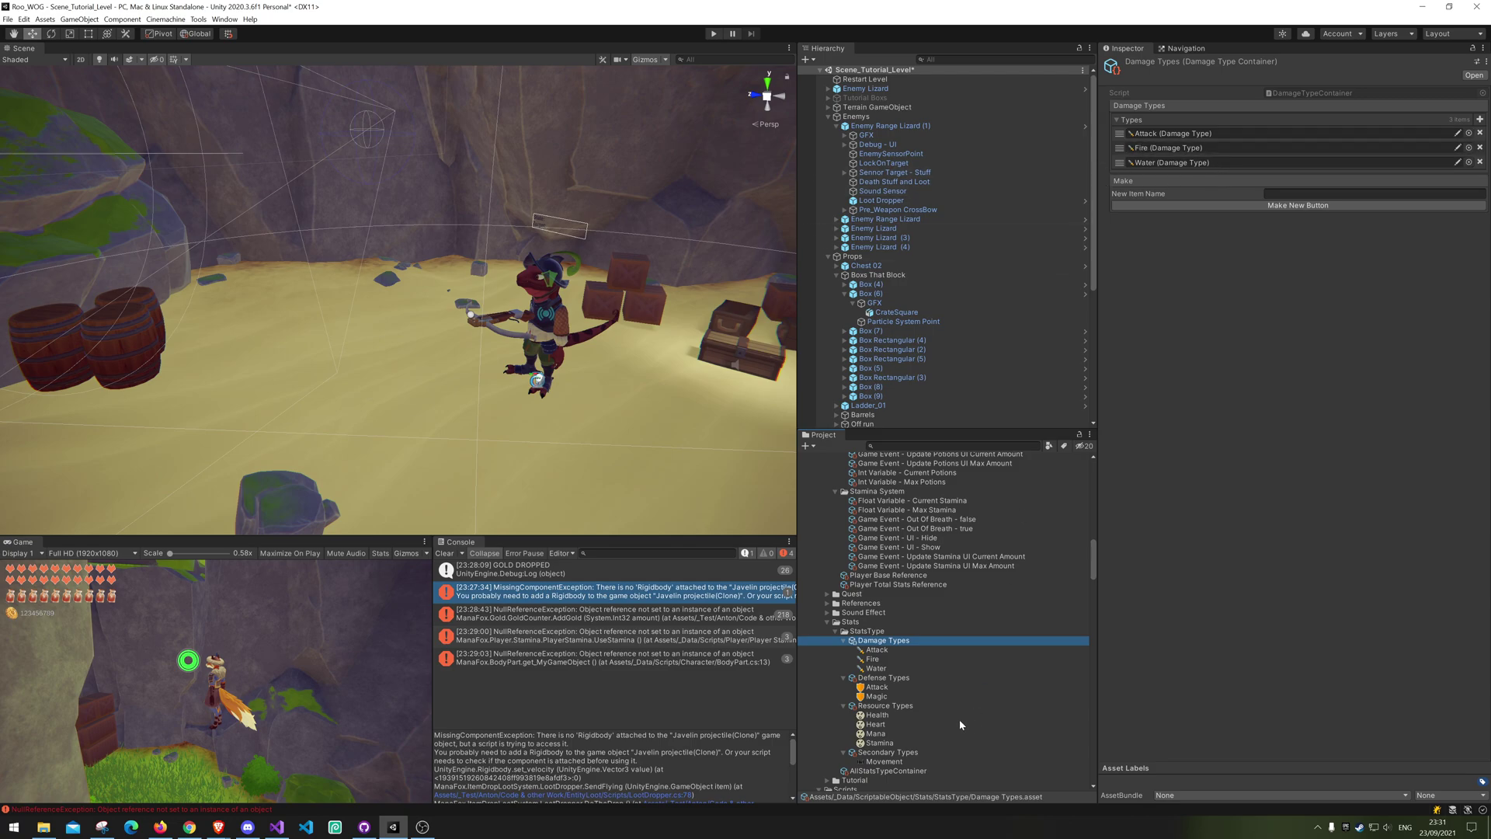
{"action": "left_click", "coordinate": [916, 753]}
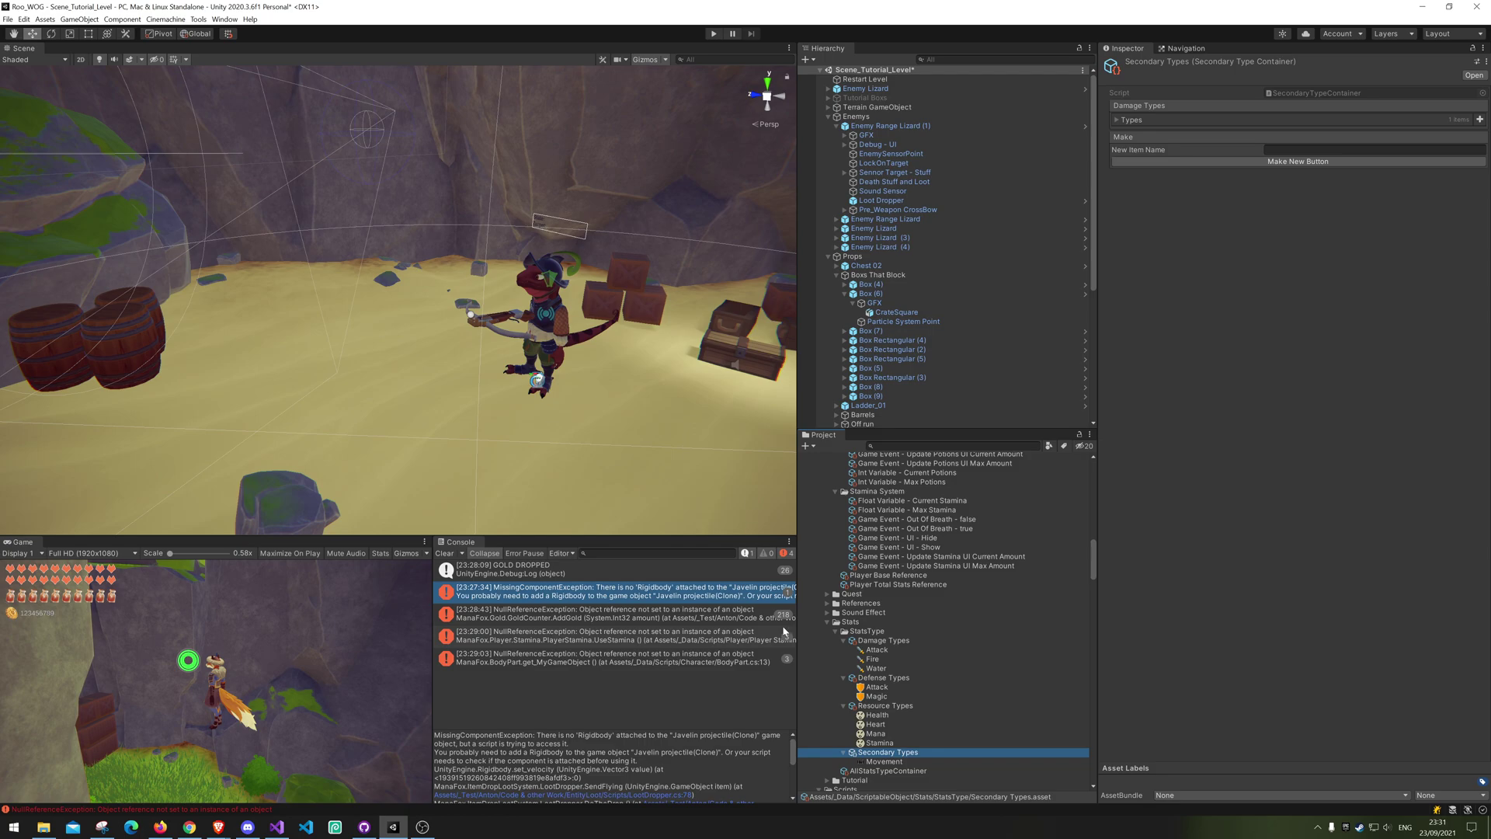
{"action": "left_click", "coordinate": [881, 640]}
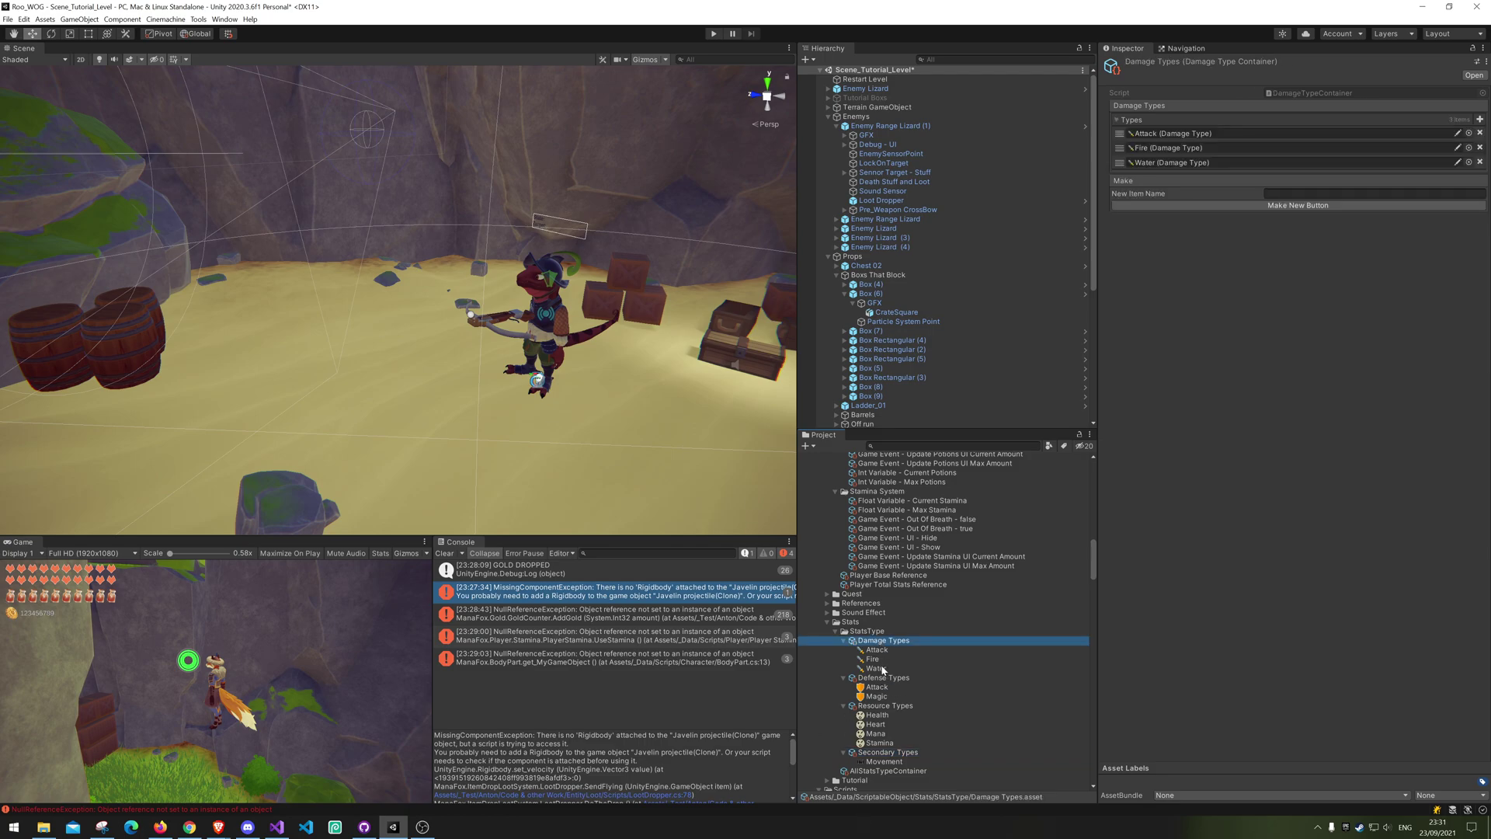
{"action": "scroll", "coordinate": [883, 671], "scroll_direction": "up", "scroll_amount": 8}
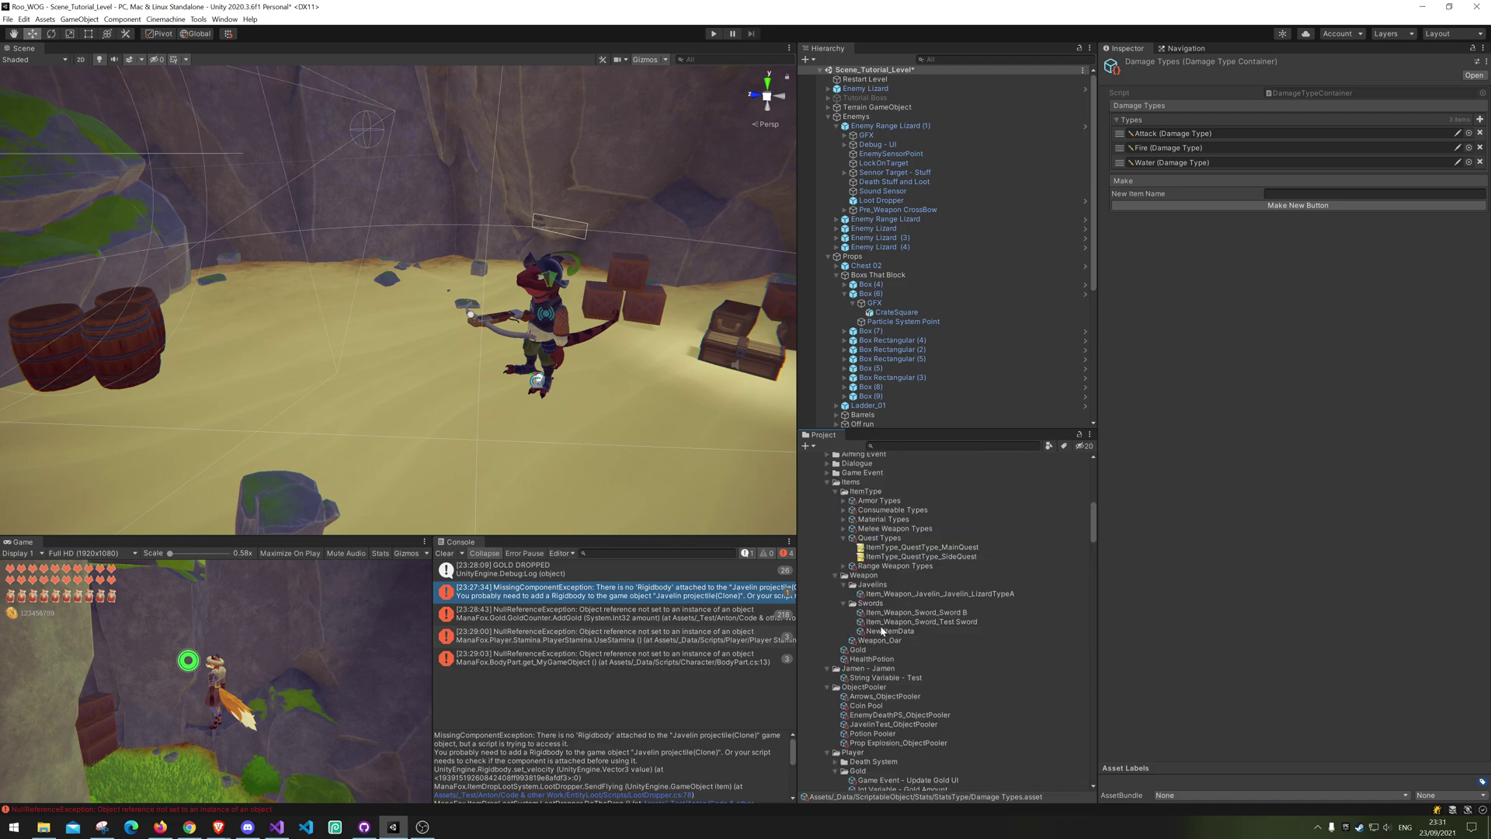
{"action": "left_click", "coordinate": [843, 529]}
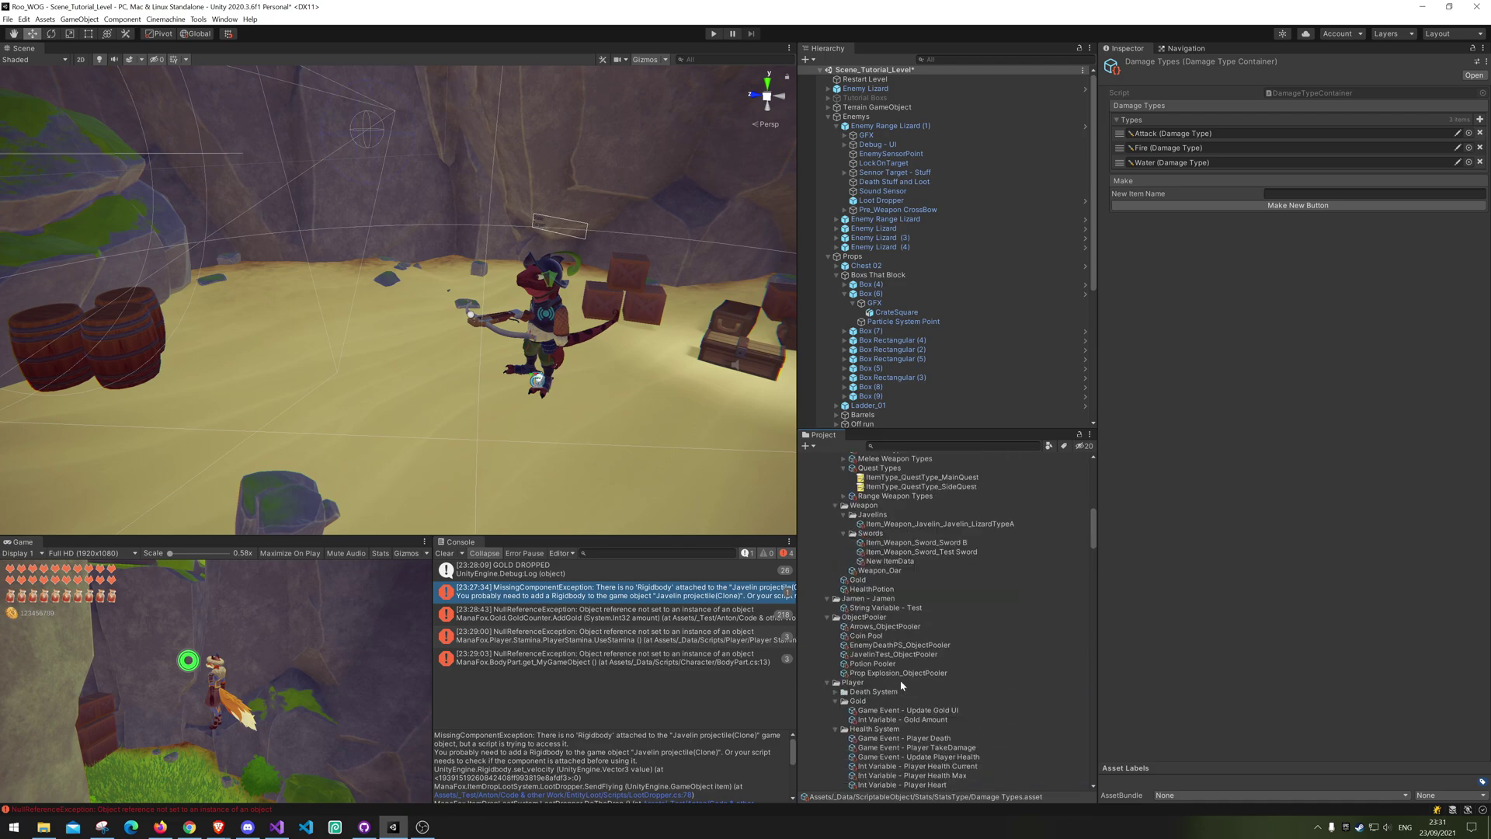
{"action": "scroll", "coordinate": [902, 686], "scroll_direction": "down", "scroll_amount": 10}
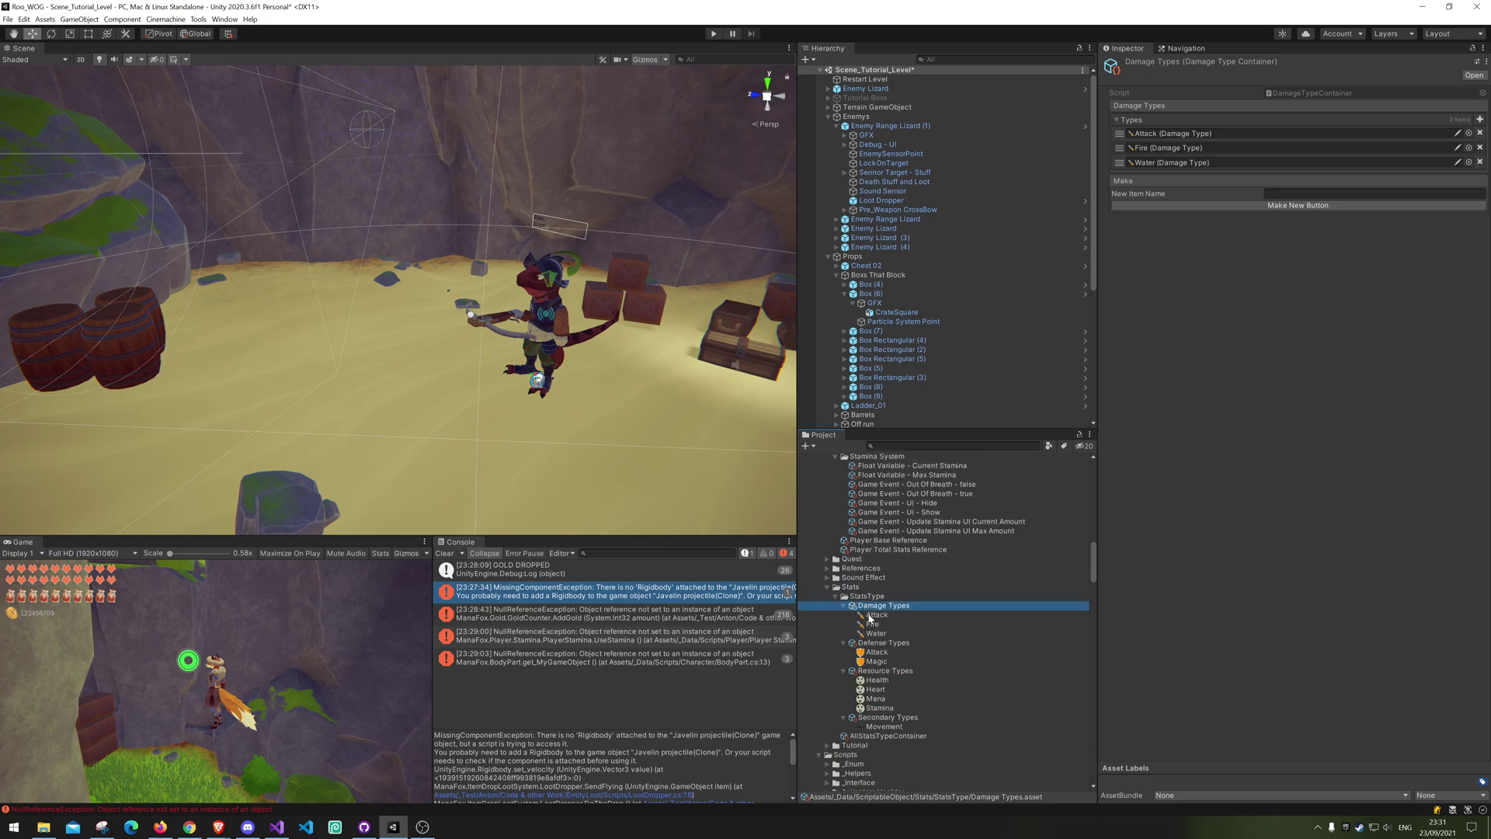
{"action": "left_click", "coordinate": [885, 633]}
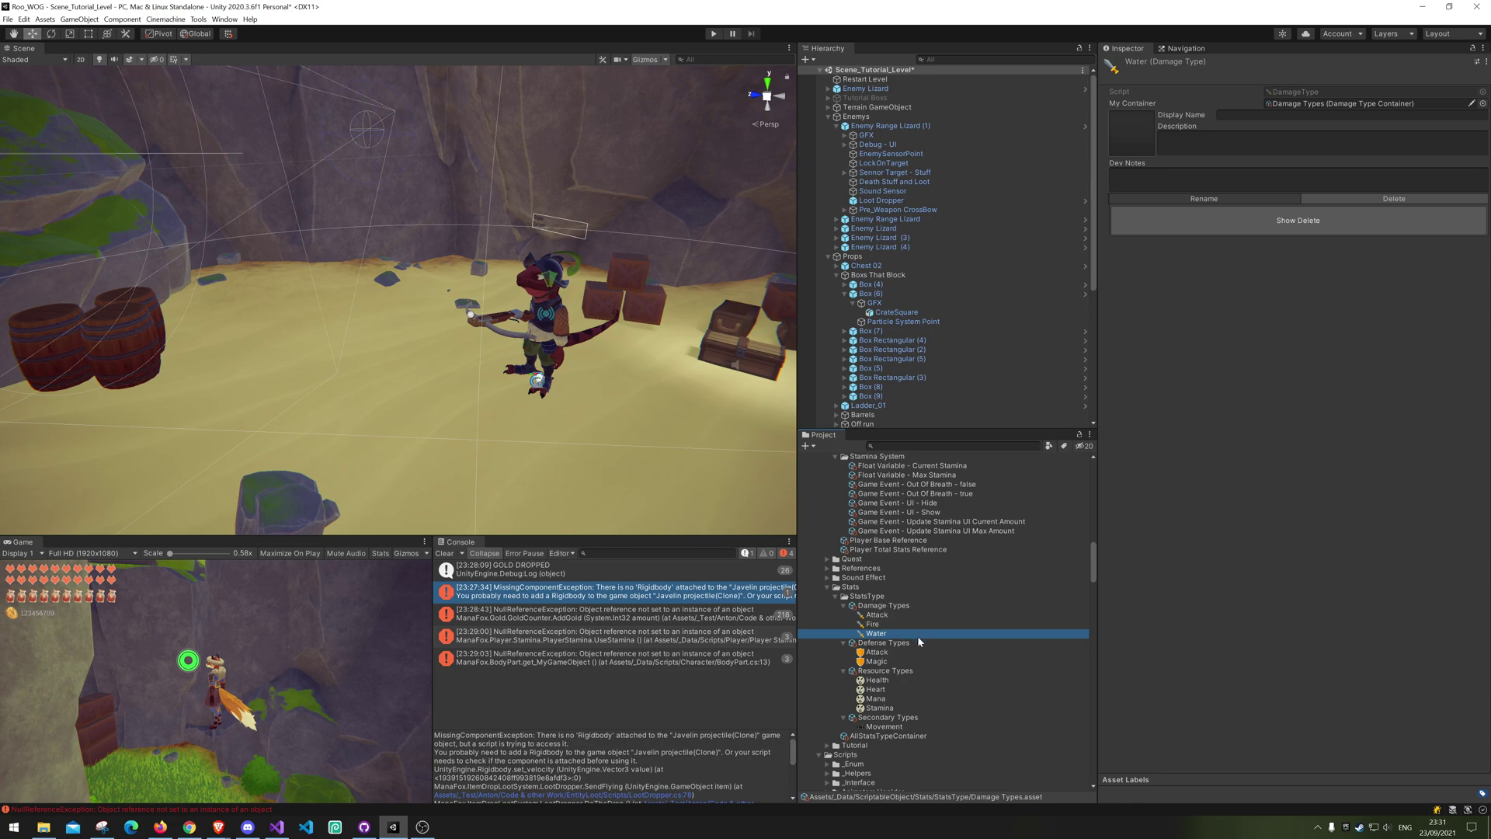
{"action": "left_click", "coordinate": [1325, 221]}
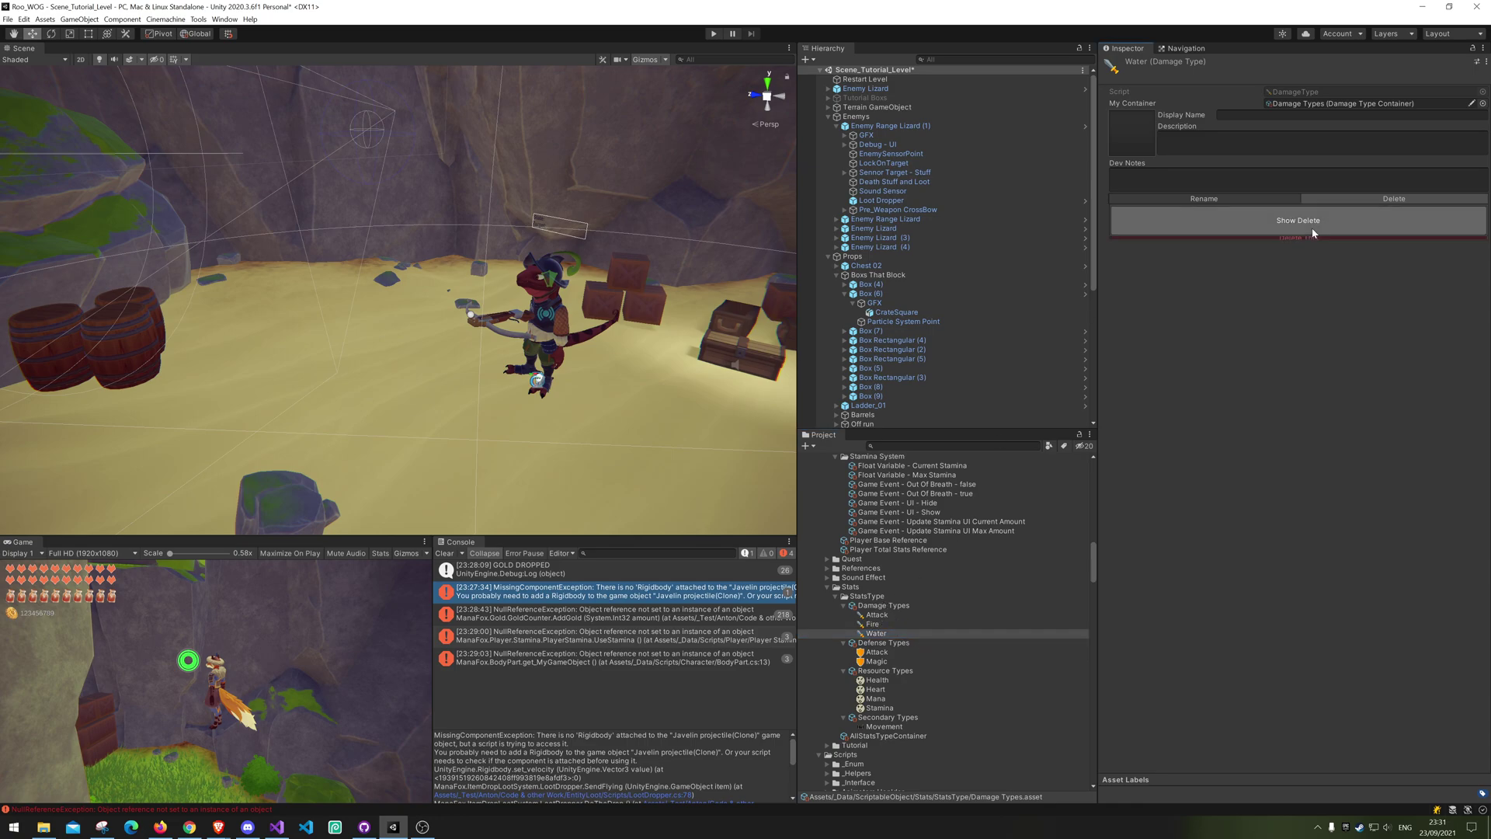
{"action": "left_click", "coordinate": [895, 606]}
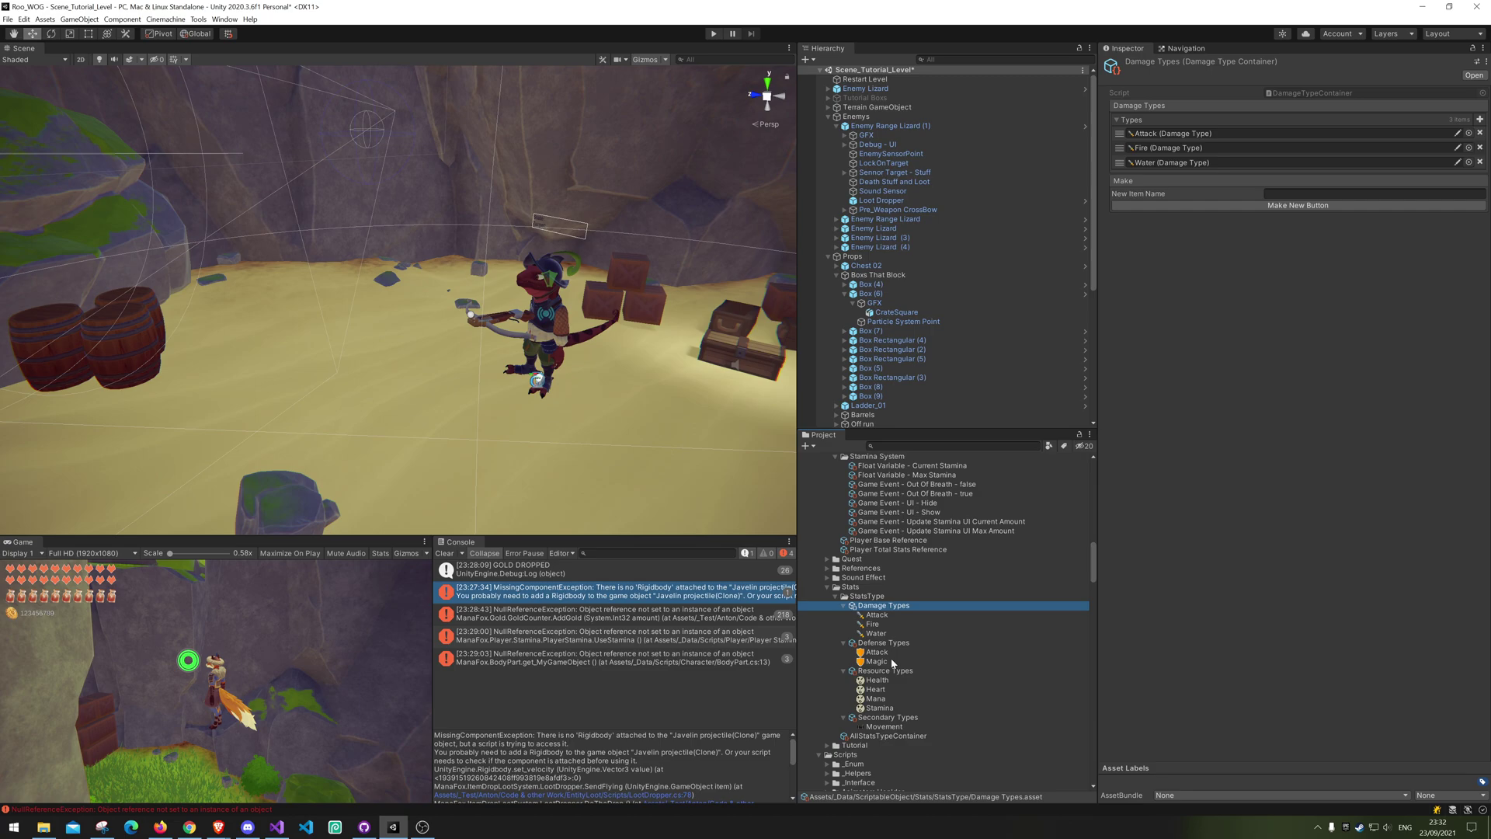
Step: Collapse the Damage, Defense, Resource and Secondary Types folders in the Project panel
{"action": "left_click", "coordinate": [841, 607]}
{"action": "left_click", "coordinate": [850, 614]}
{"action": "left_click", "coordinate": [843, 615]}
{"action": "left_click", "coordinate": [843, 625]}
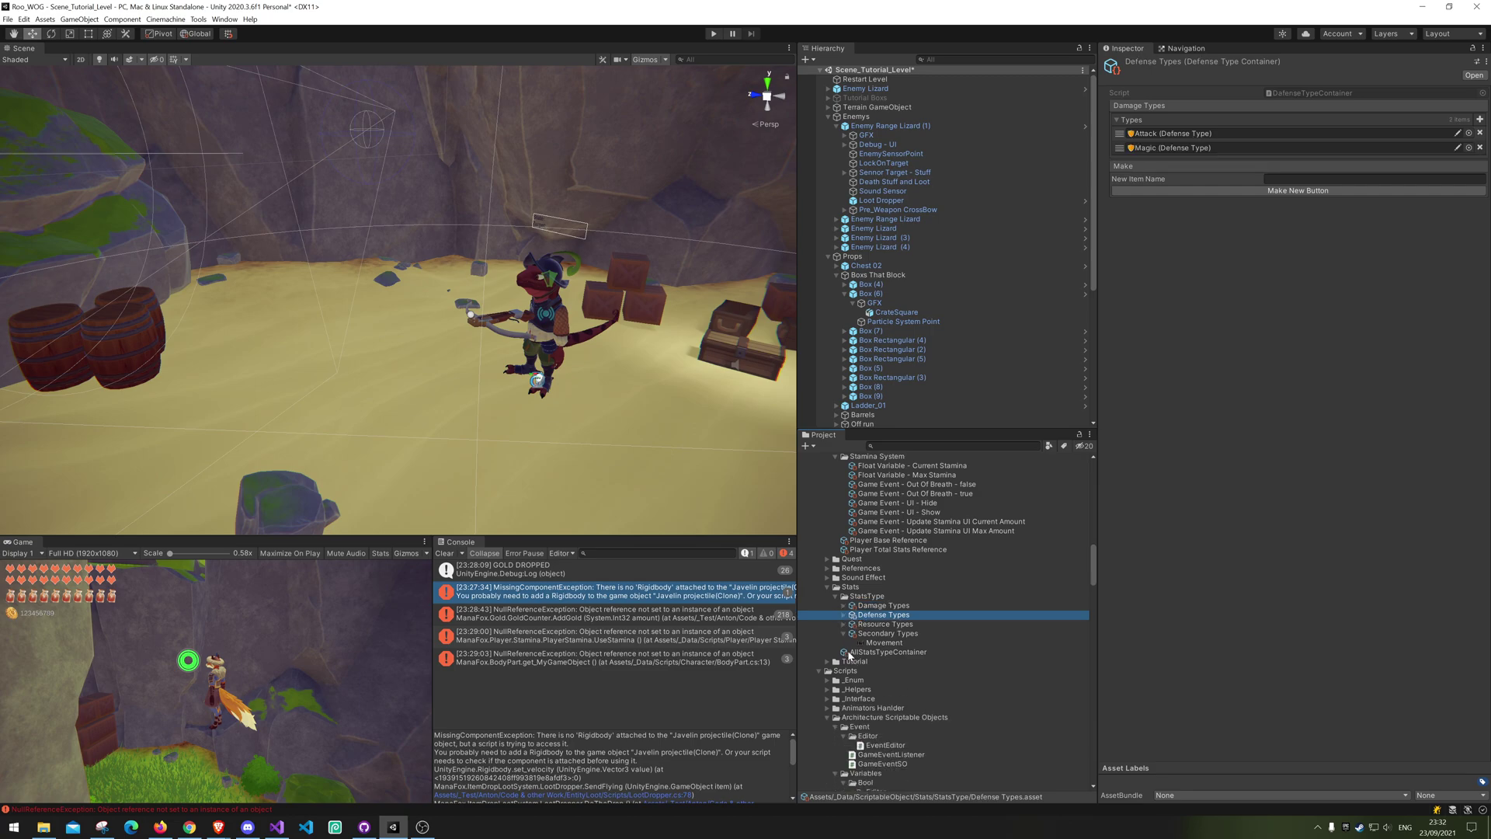
{"action": "left_click", "coordinate": [843, 633]}
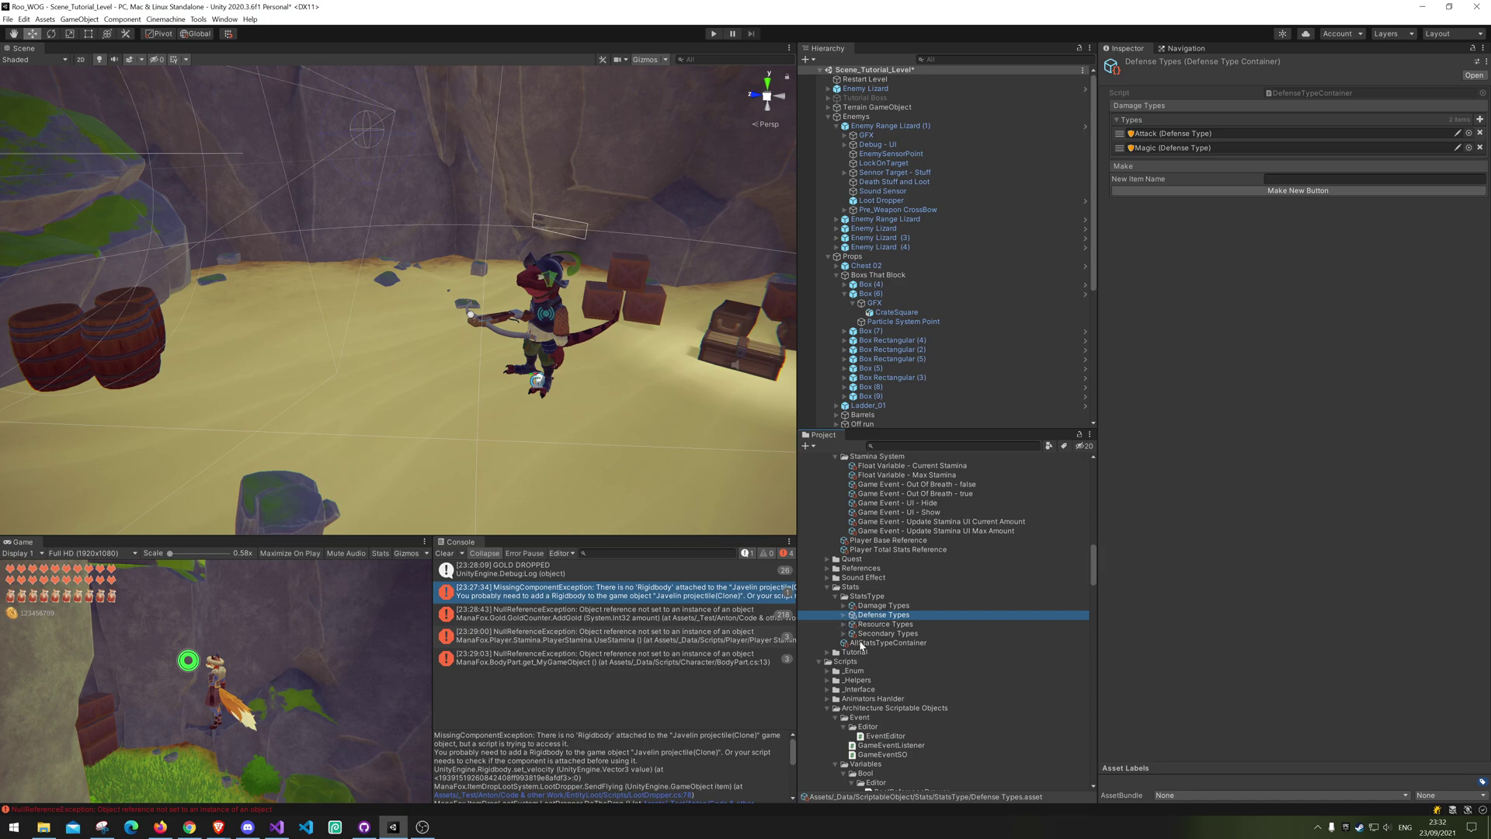
Step: Inspect AllStatsTypeContainer and compare it against the Damage Types container it links
{"action": "left_click", "coordinate": [861, 643]}
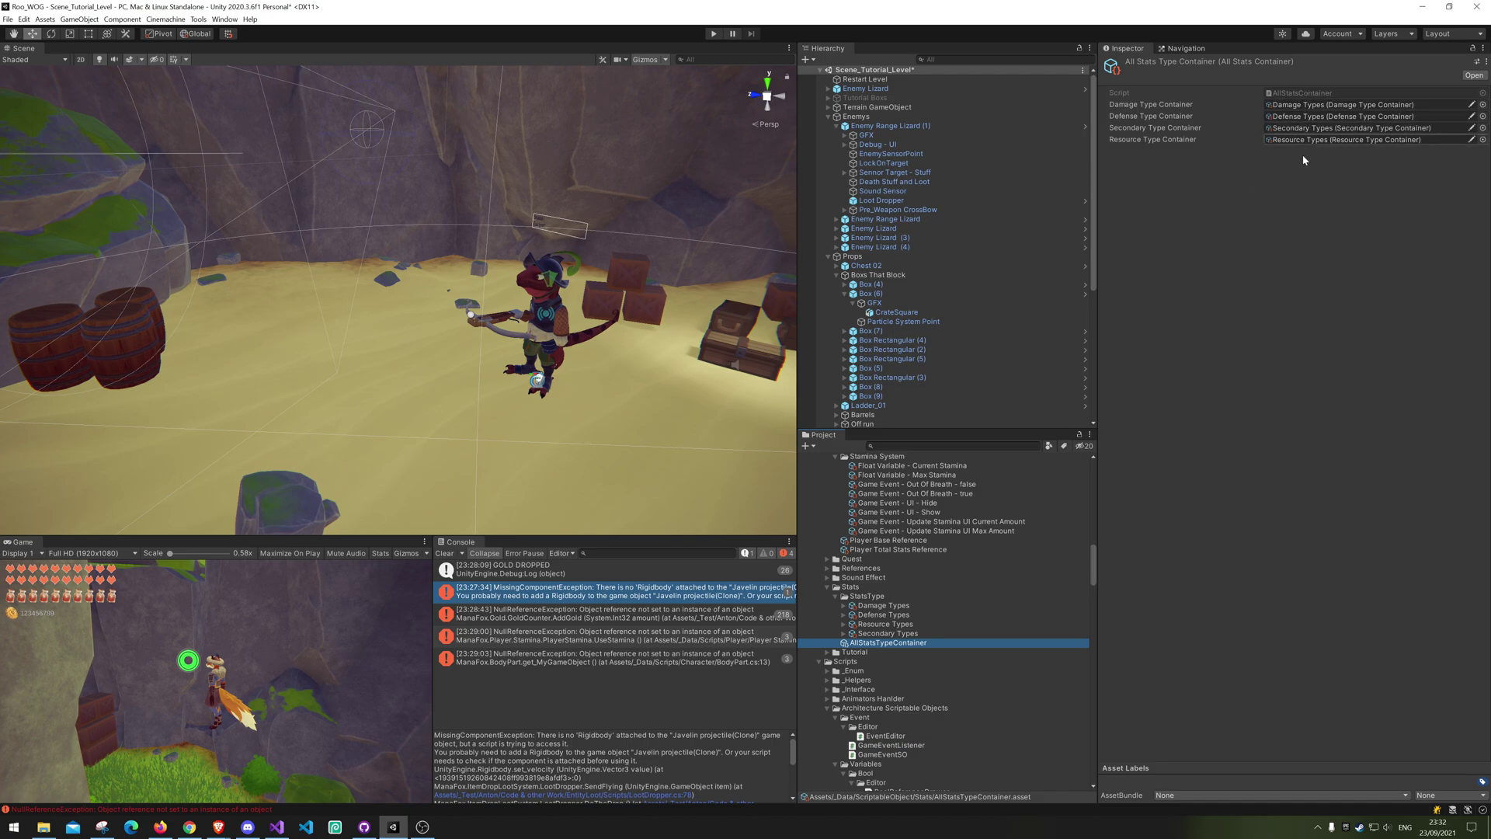
{"action": "left_click", "coordinate": [883, 605]}
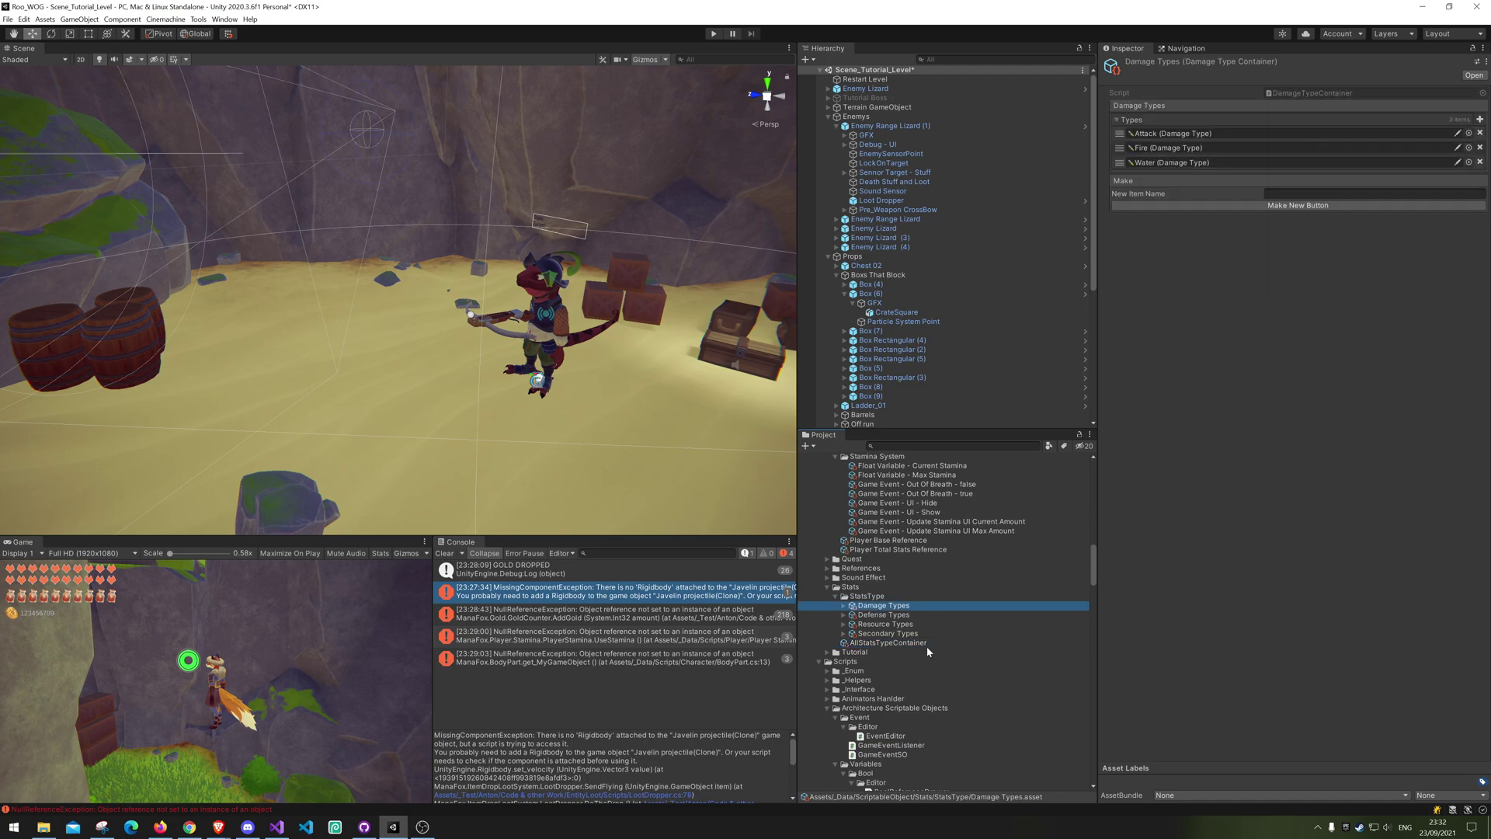
{"action": "left_click", "coordinate": [871, 643]}
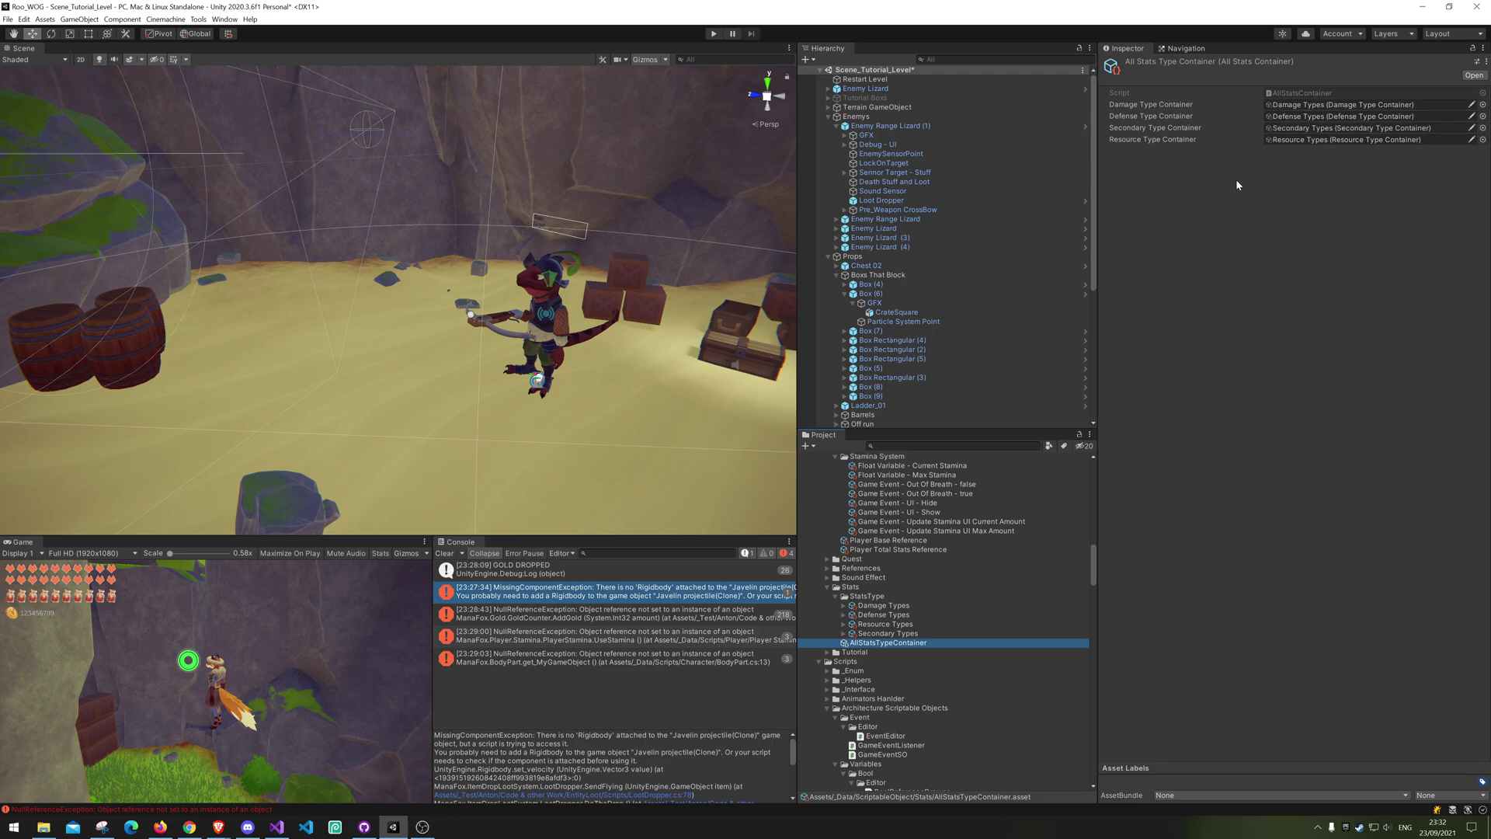